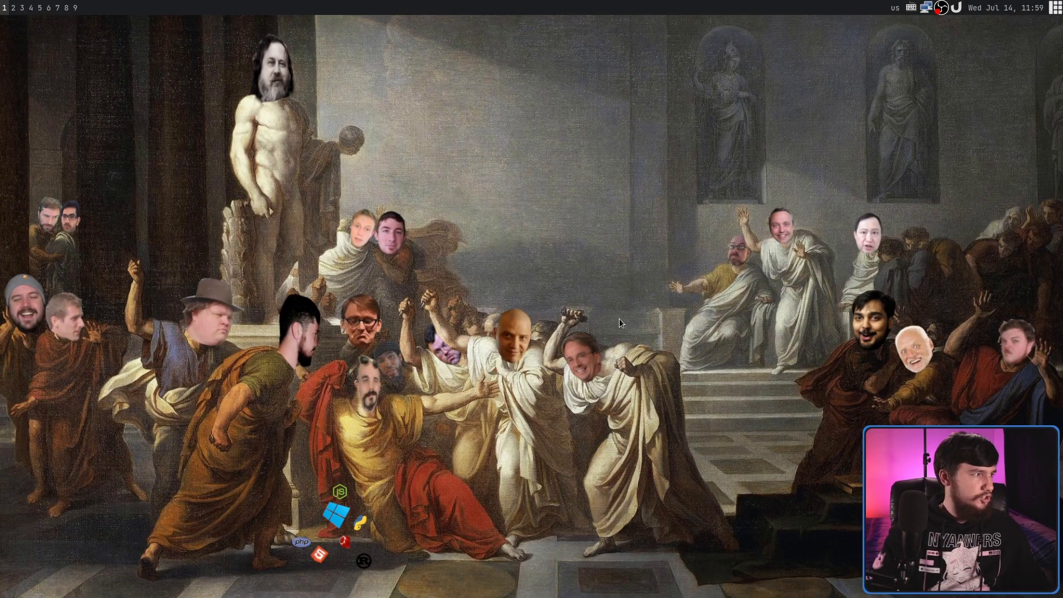
Open the empty Ulauncher search box and nudge it slightly up and left
key(ctrl+space)
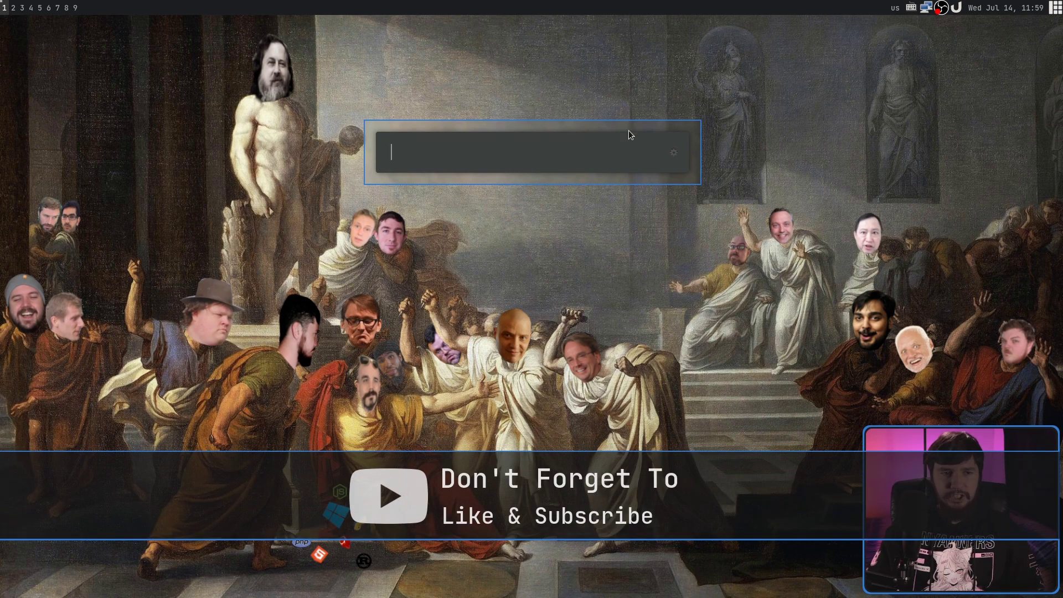
mouse_move(581, 148)
mouse_down()
mouse_move(604, 164)
mouse_move(568, 143)
mouse_move(587, 139)
mouse_up()
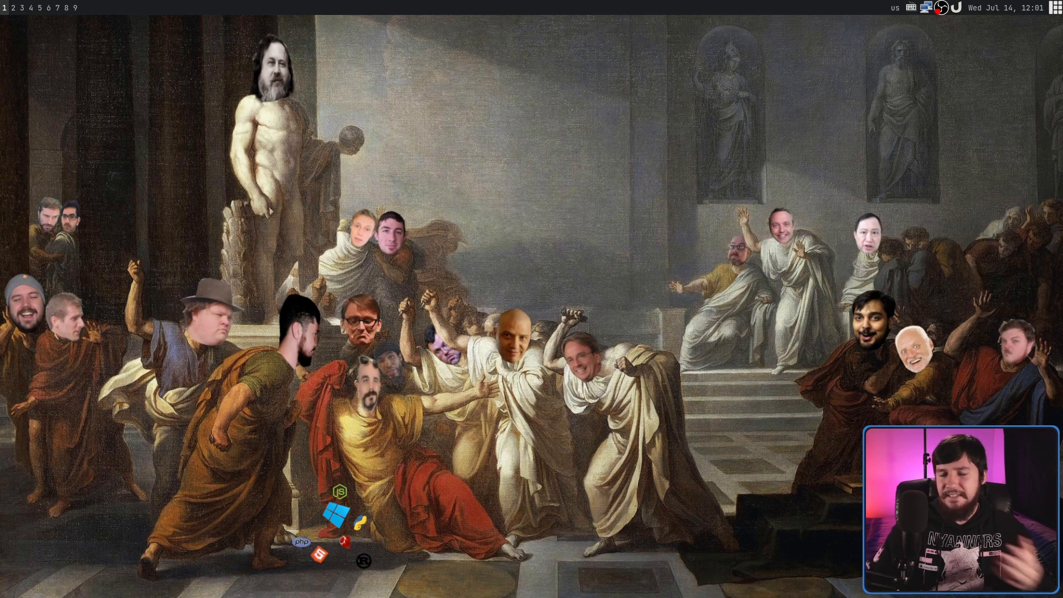
click(956, 8)
click(966, 22)
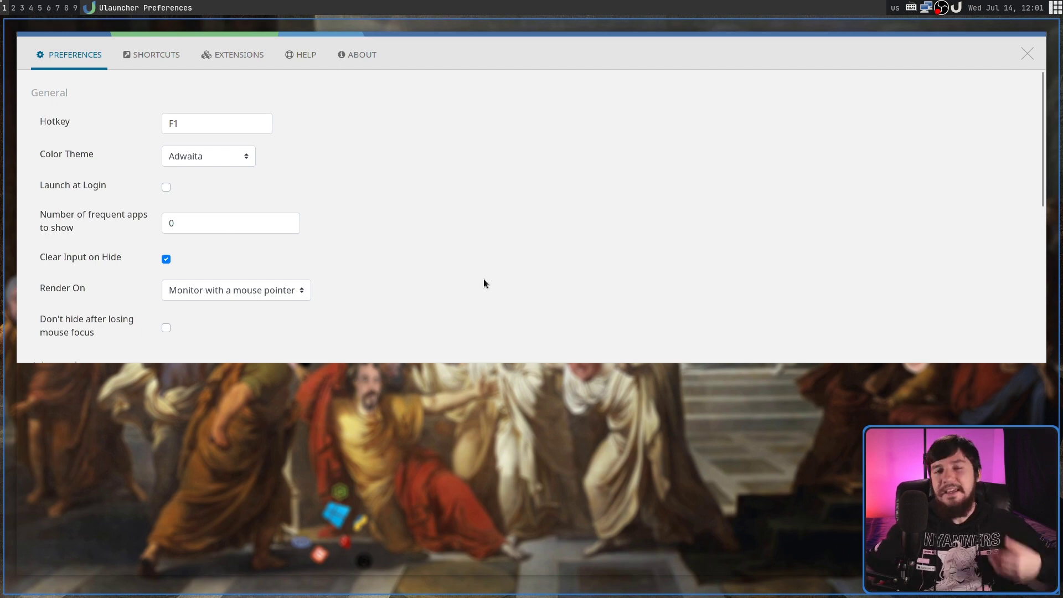
key(super+q)
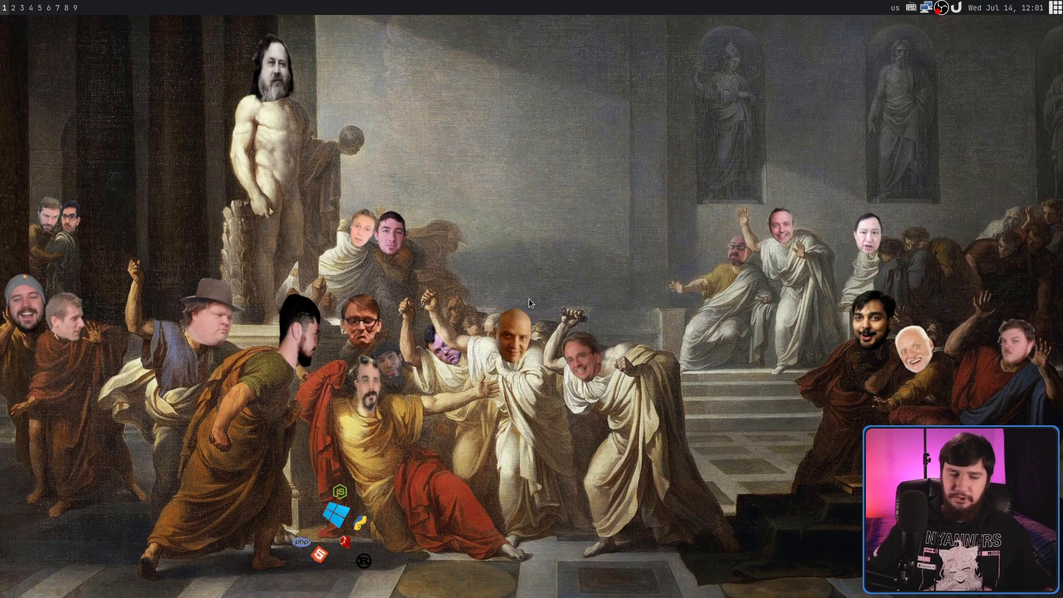
key(ctrl+space)
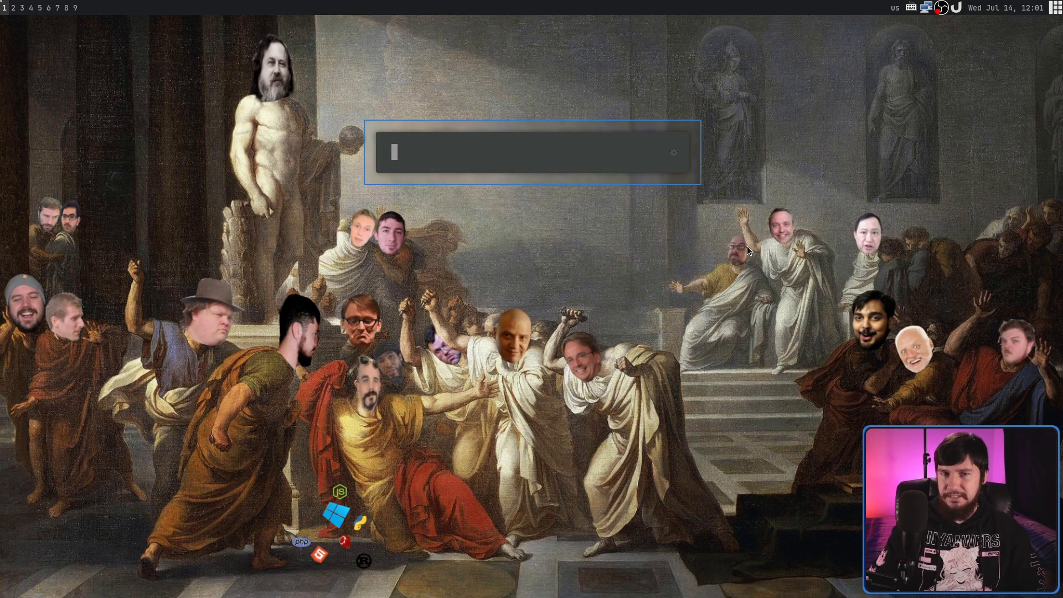
key(Escape)
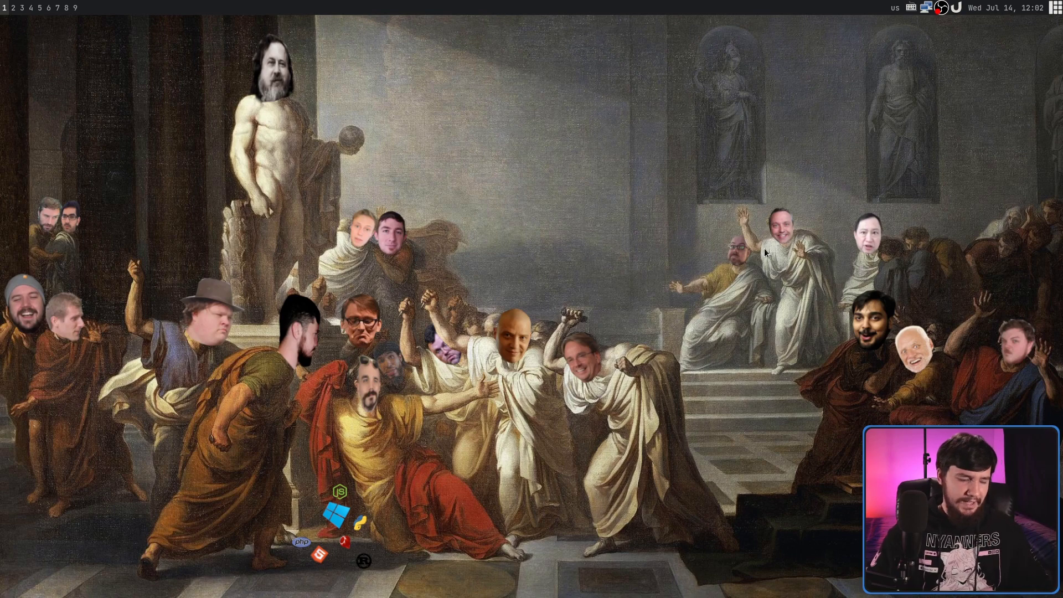
Launch a full-screen Alacritty terminal by searching 'alaz' in Ulauncher
key(ctrl+space)
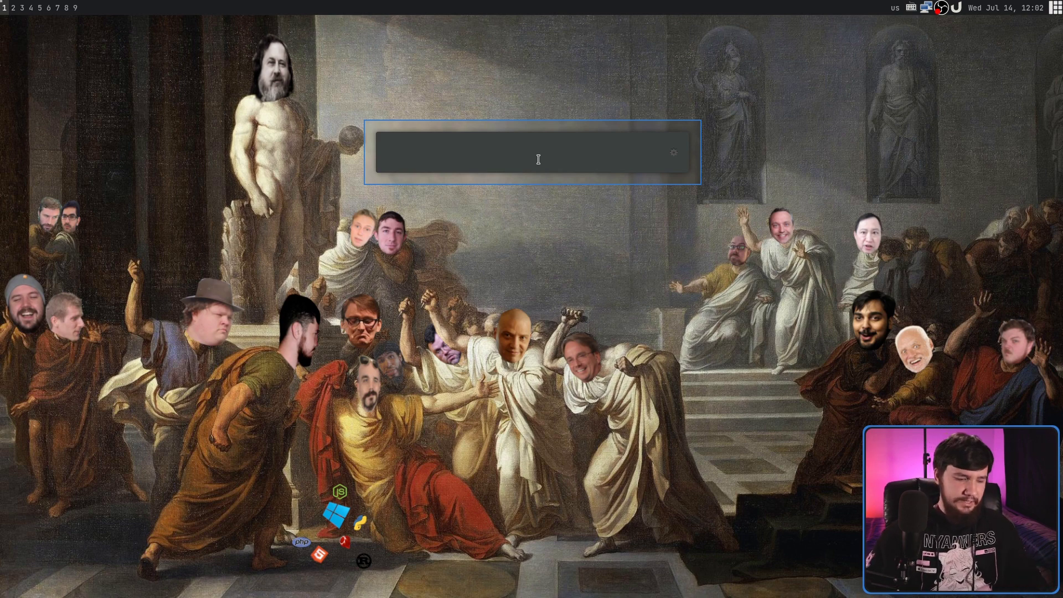
text(alaz)
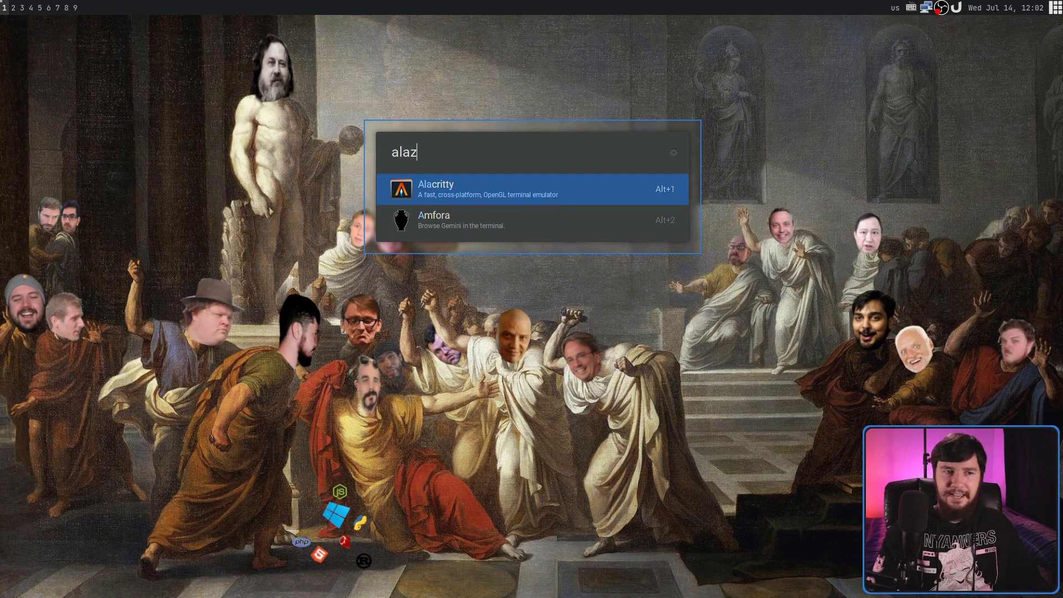
key(Return)
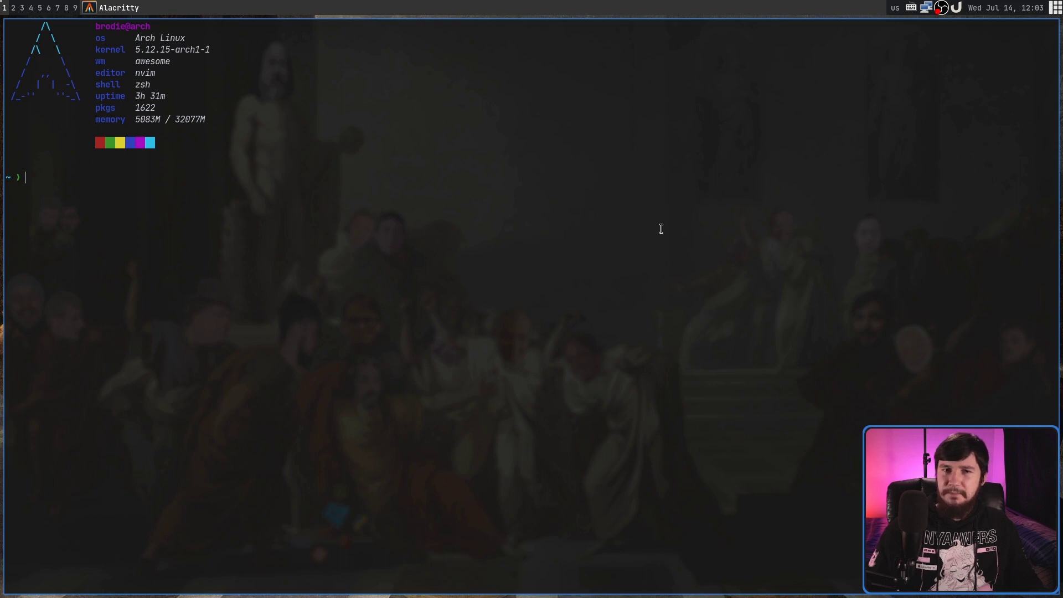
Close the terminal, launch Airshipper from the 'a' results, then close Airshipper
key(ctrl+d)
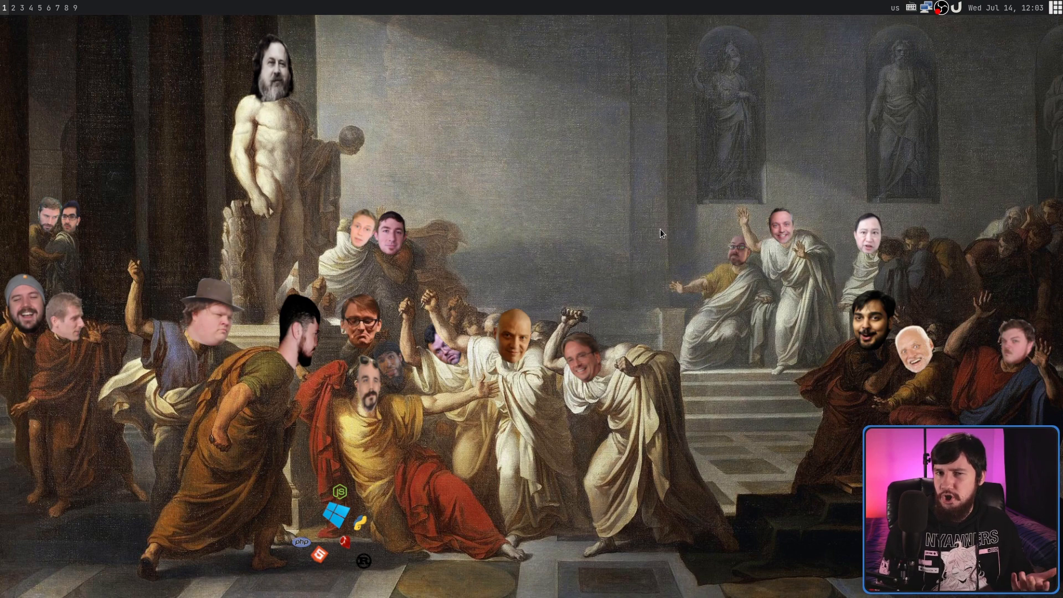
key(ctrl+space)
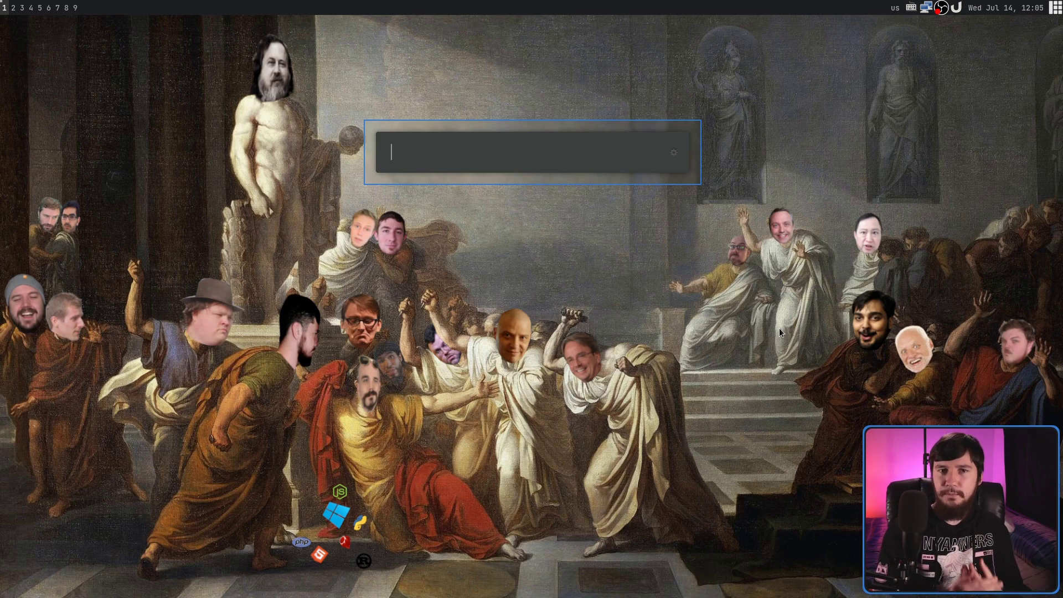
text(a)
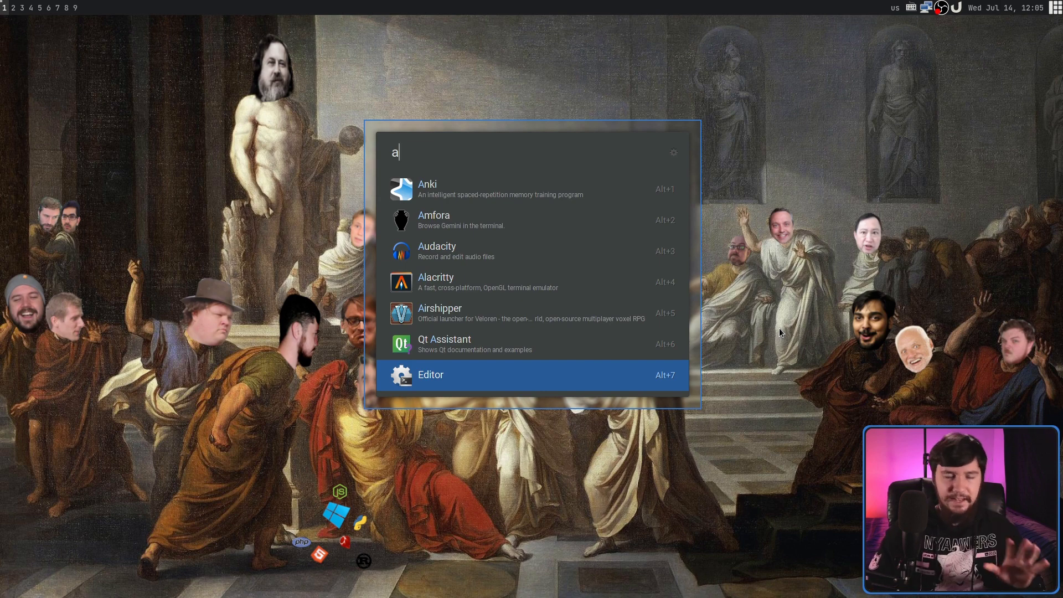
key(Up)
key(Up)
key(Up)
key(Up)
key(Up)
key(Up)
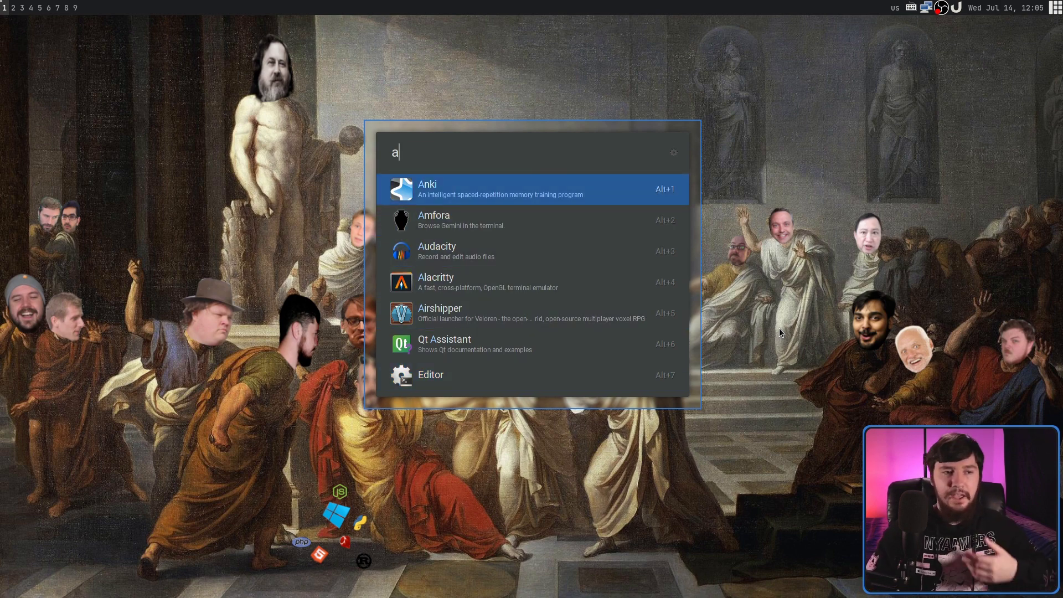
key(Down)
key(Down)
key(Down)
key(Down)
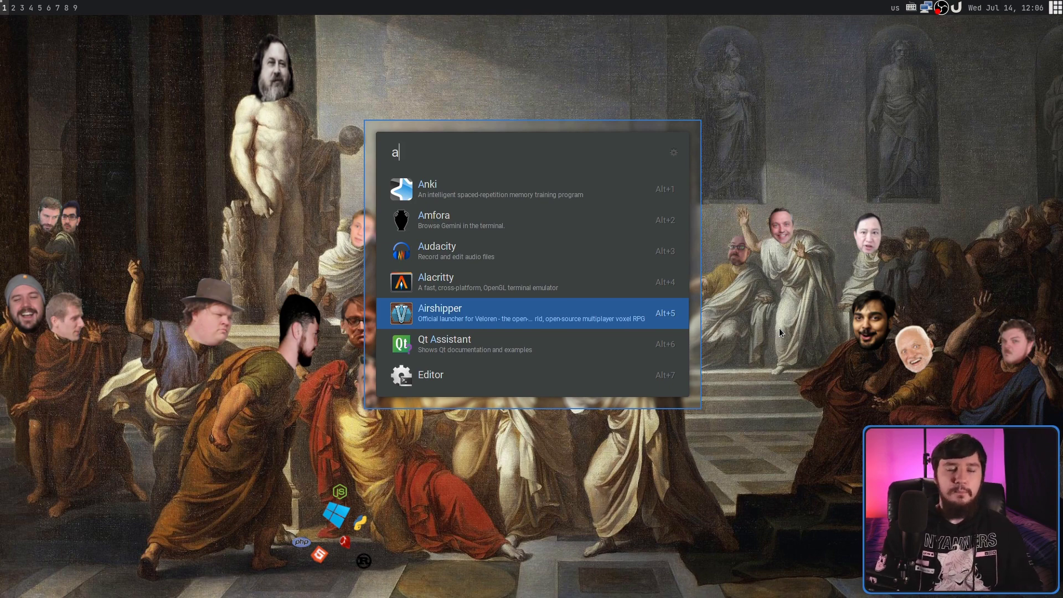
key(Return)
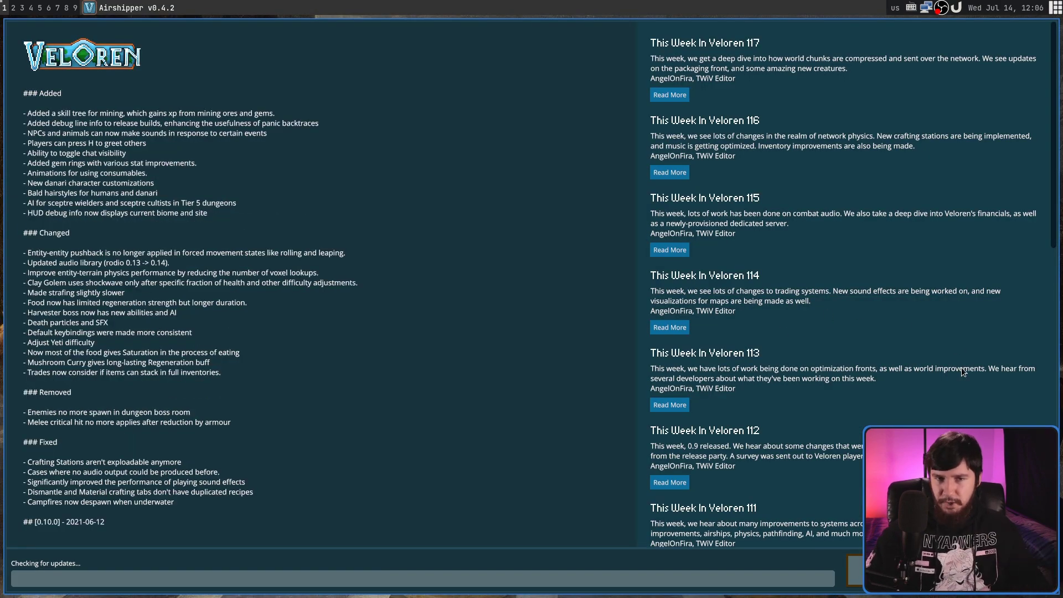
key(super+shift+c)
Start a fresh Alacritty terminal by picking the fourth 'a' result with Alt+4
key(super+p)
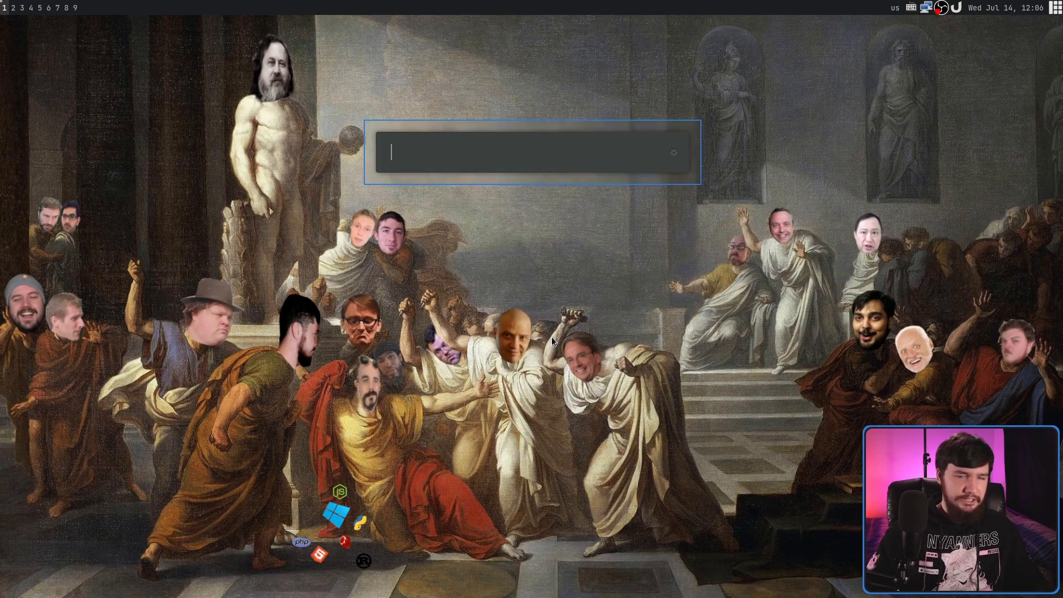
text(a)
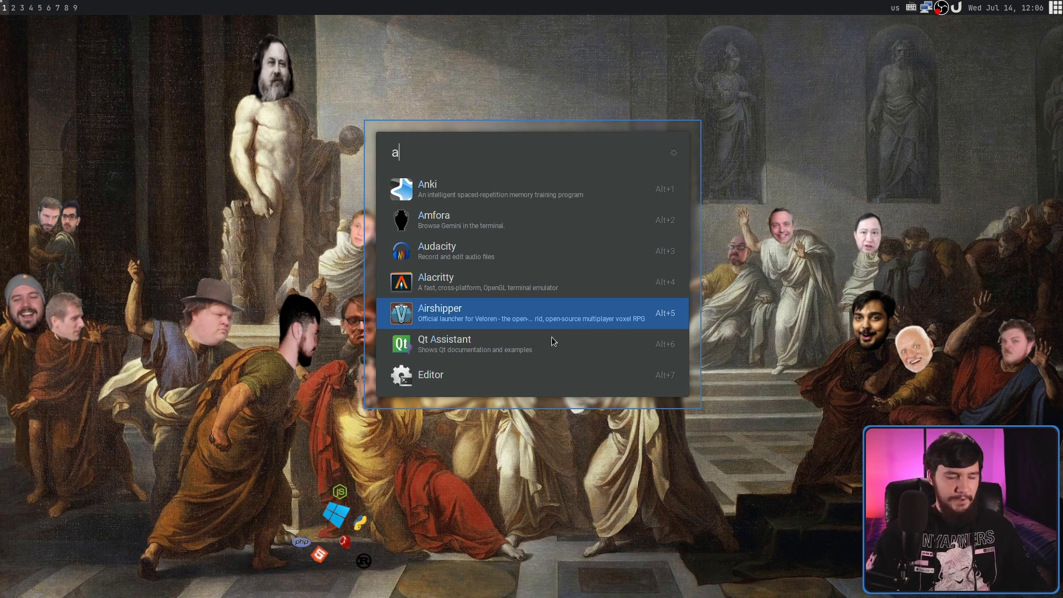
key(alt+4)
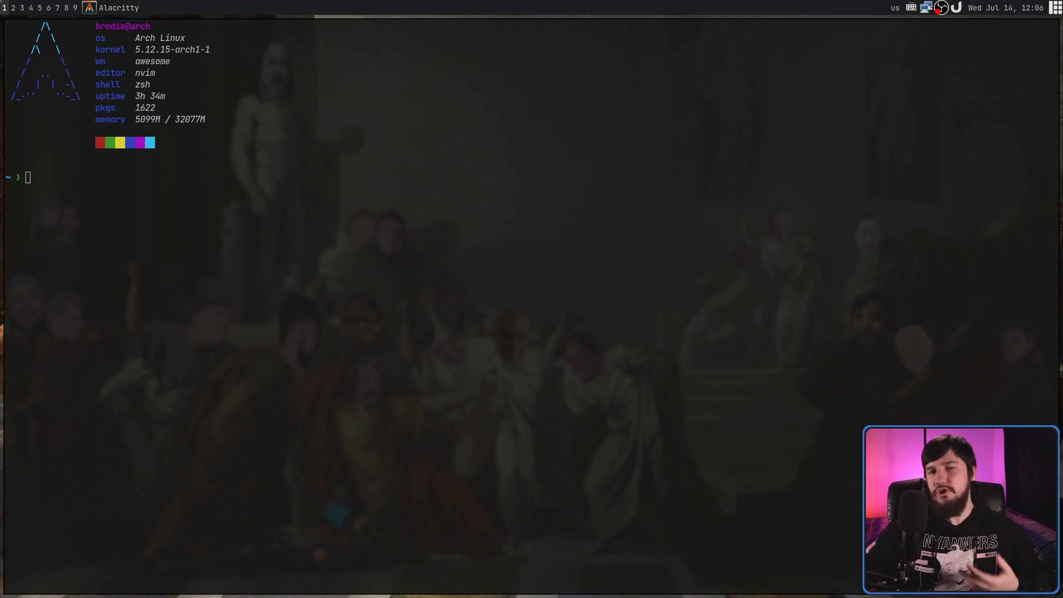
key(super+r)
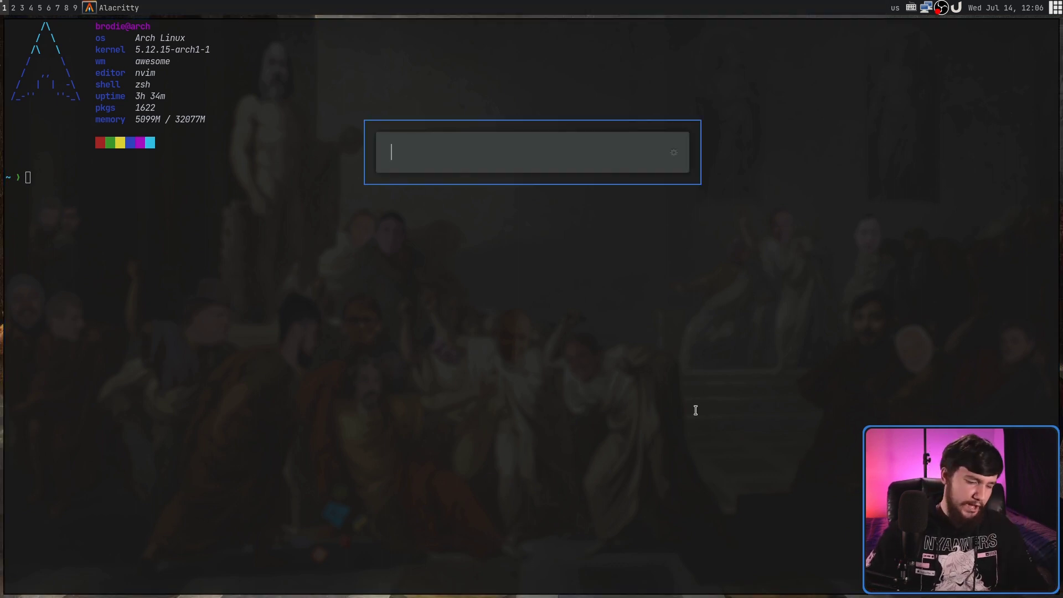
text(br)
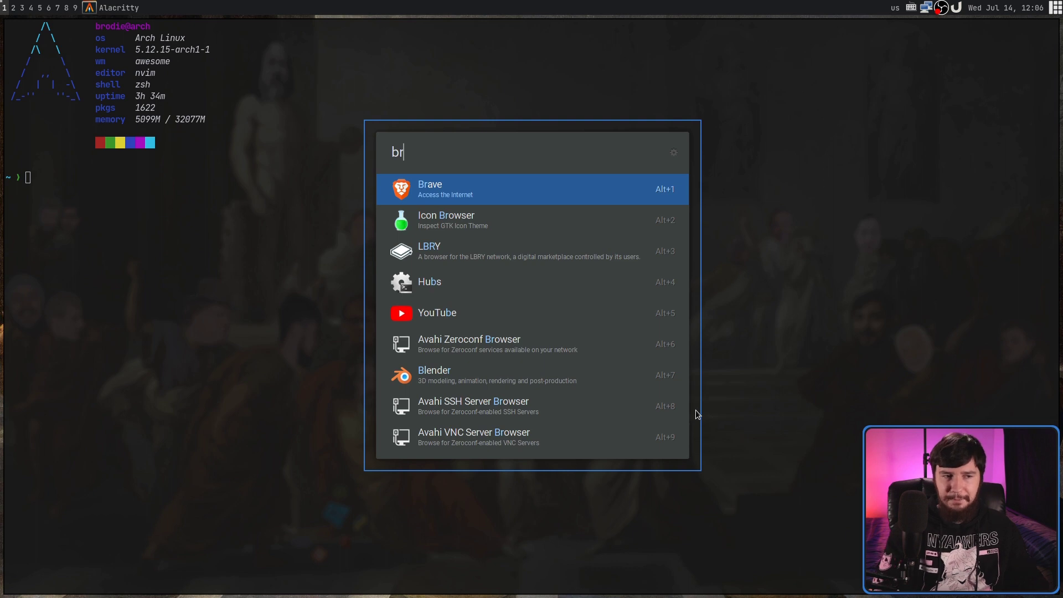
key(BackSpace)
key(BackSpace)
text(fire)
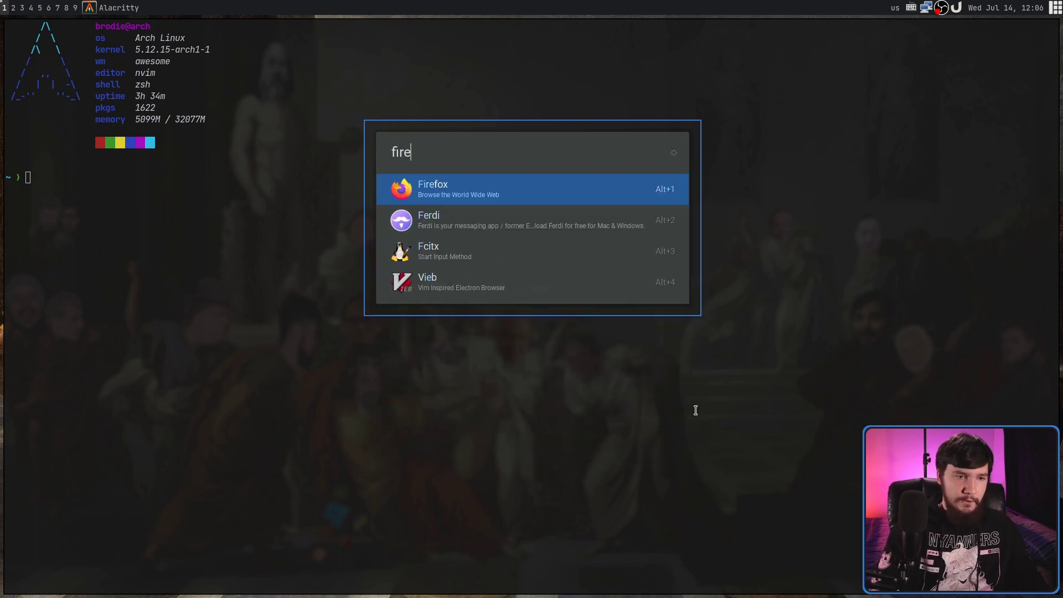
key(BackSpace)
key(BackSpace)
key(BackSpace)
key(BackSpace)
text(chrom)
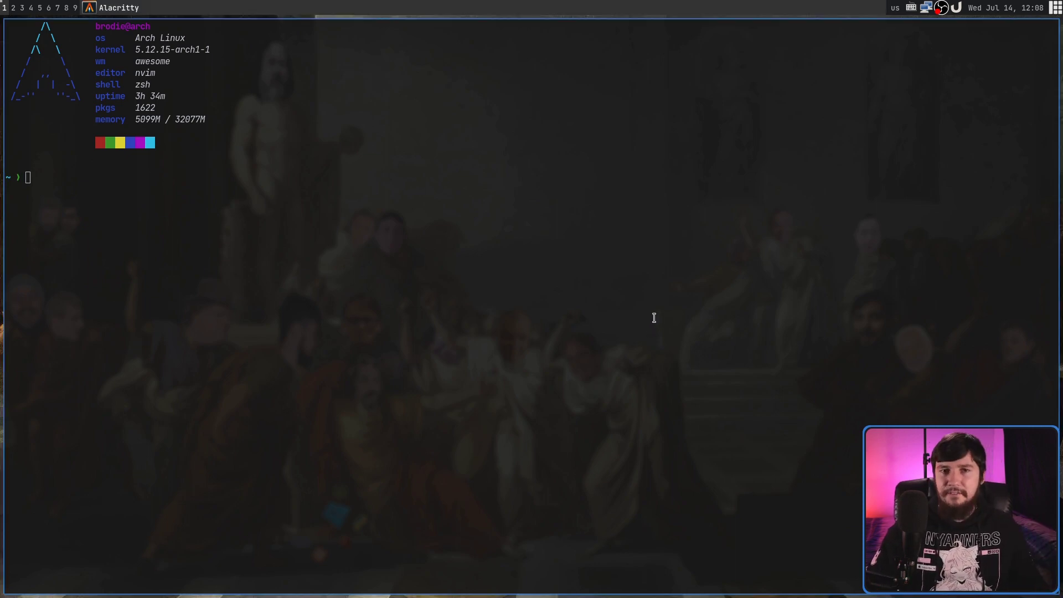
Open the Editor entry from an 'edit' search, maximize nvim, then quit it with :q
key(super+r)
text(edit)
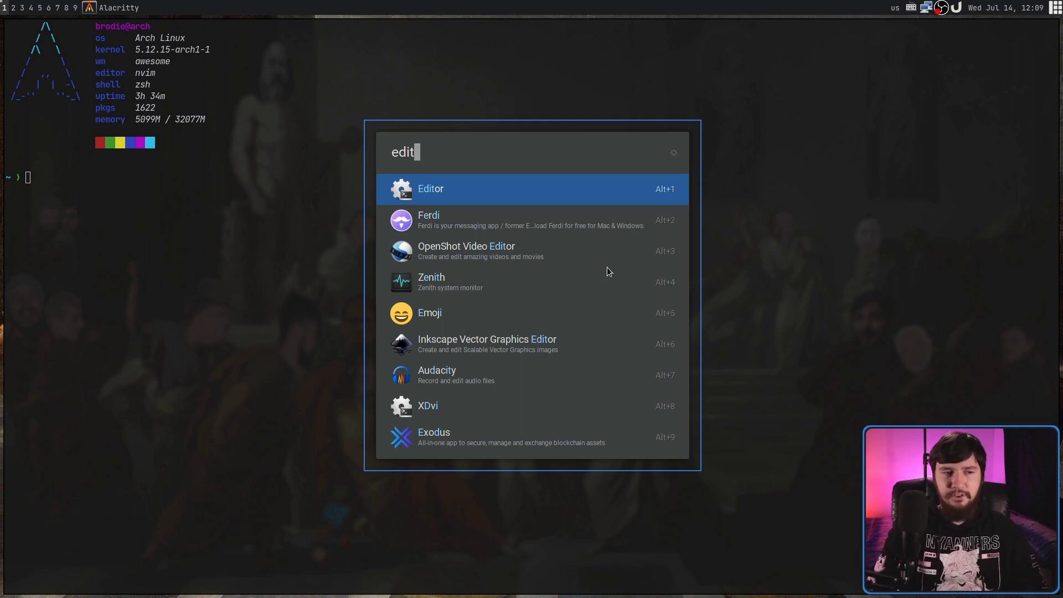
key(Return)
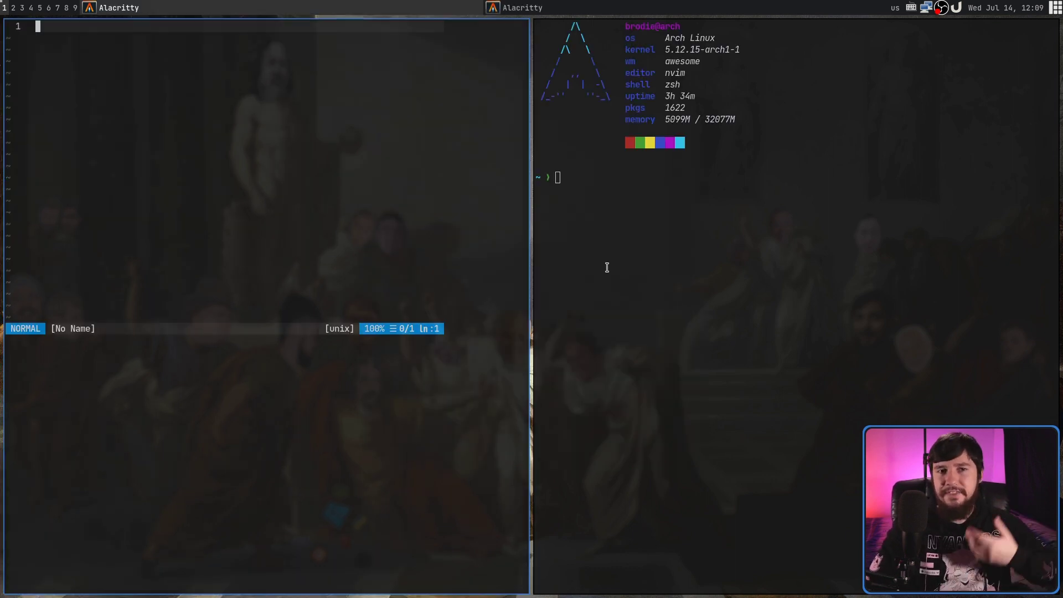
key(super+f)
key(super+f)
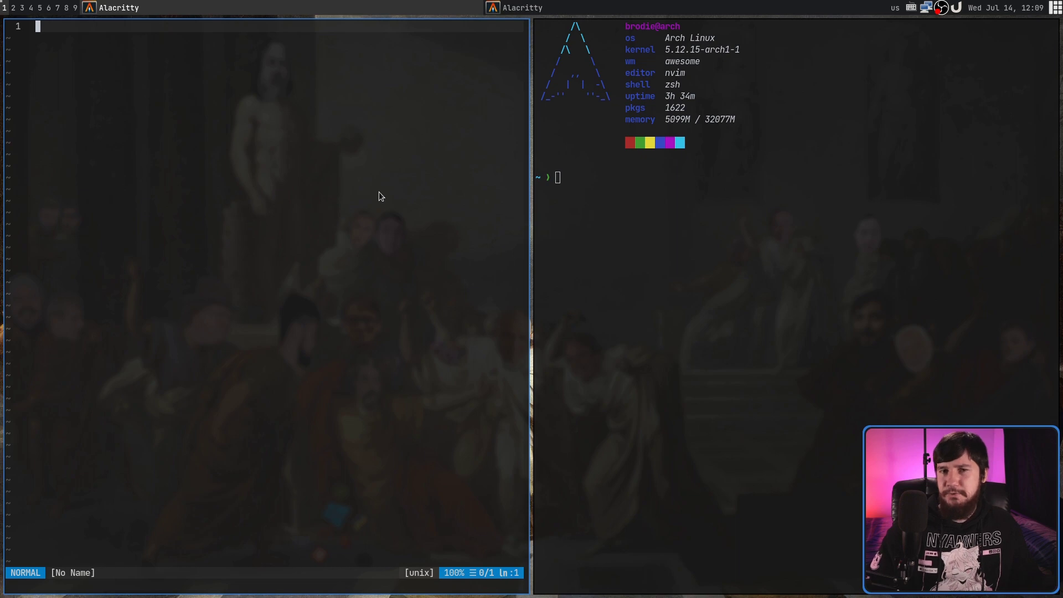
text(:q)
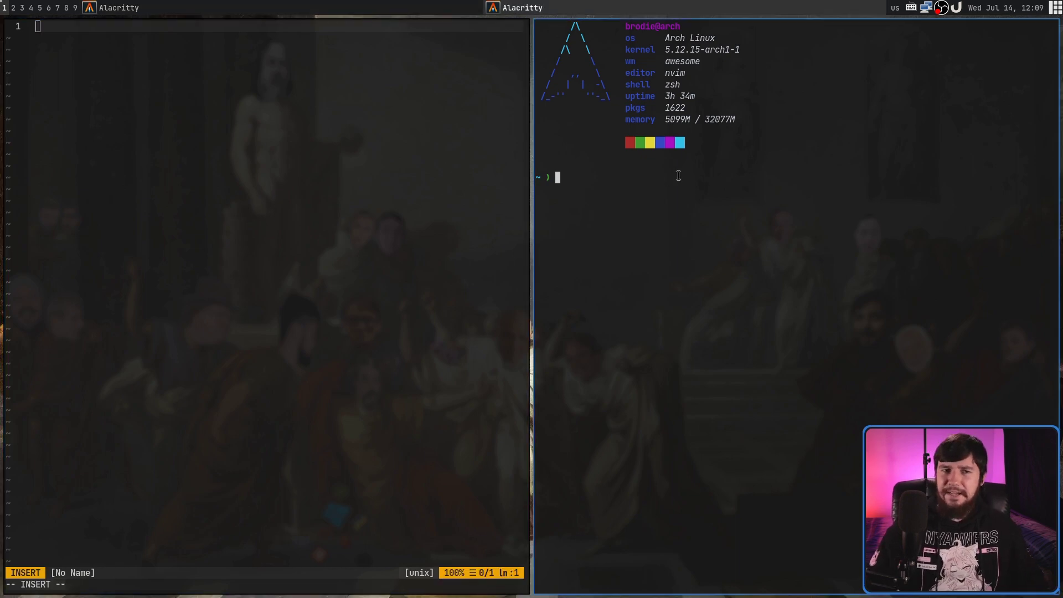
key(Return)
Close the terminal, try a ~/ path and a name search in Ulauncher, then dismiss it
key(ctrl+d)
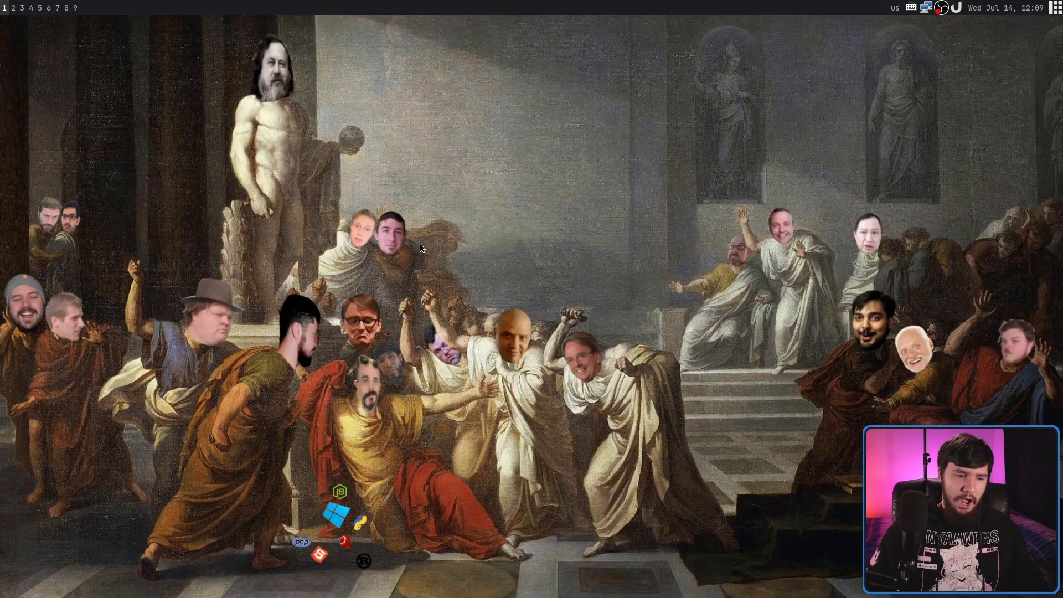
key(super+d)
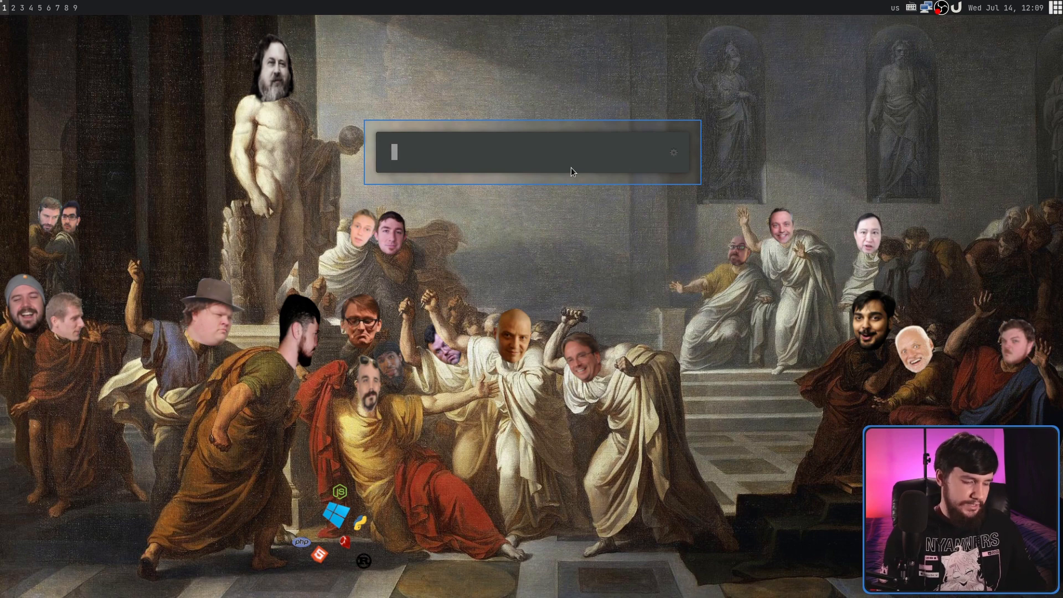
text(~)
key(BackSpace)
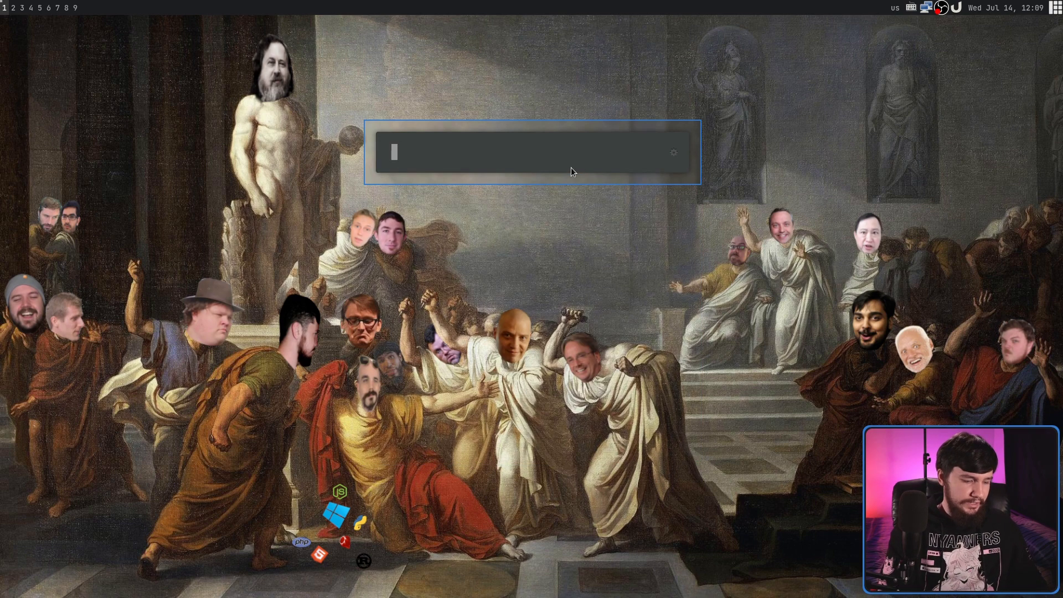
text(~/)
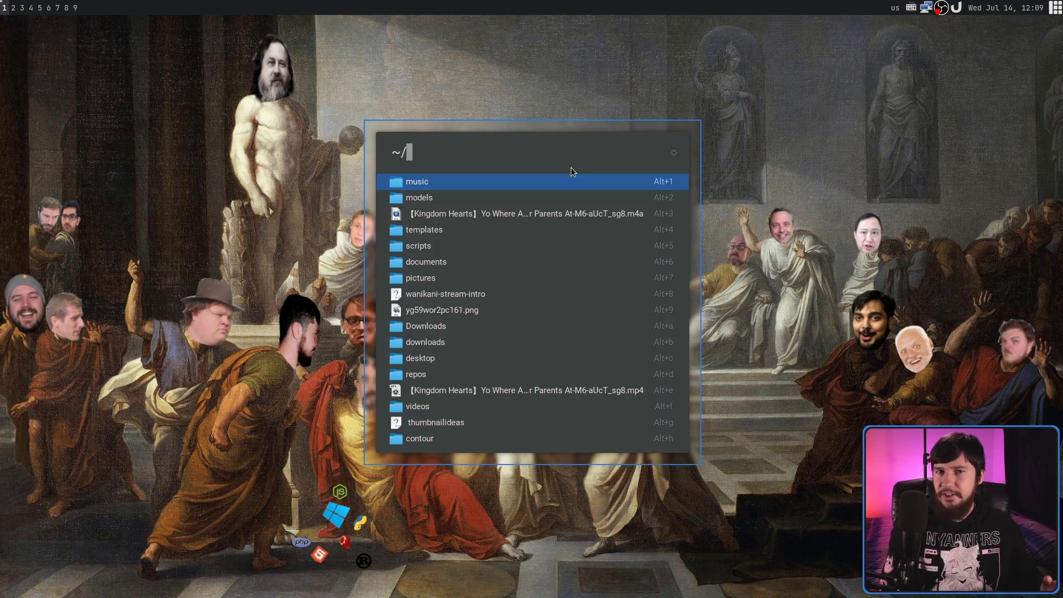
key(BackSpace)
key(BackSpace)
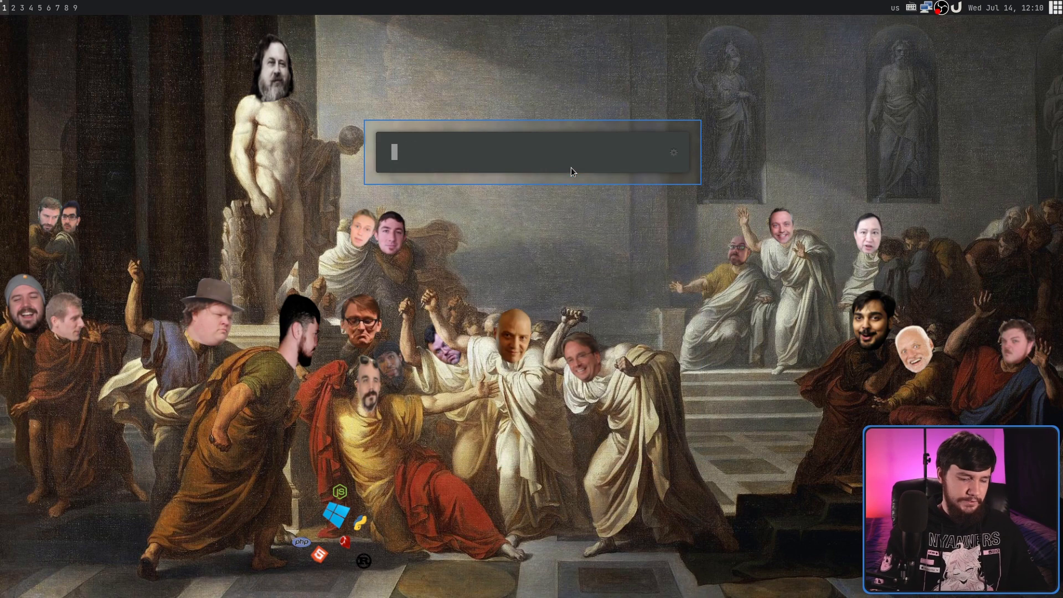
text(brodie)
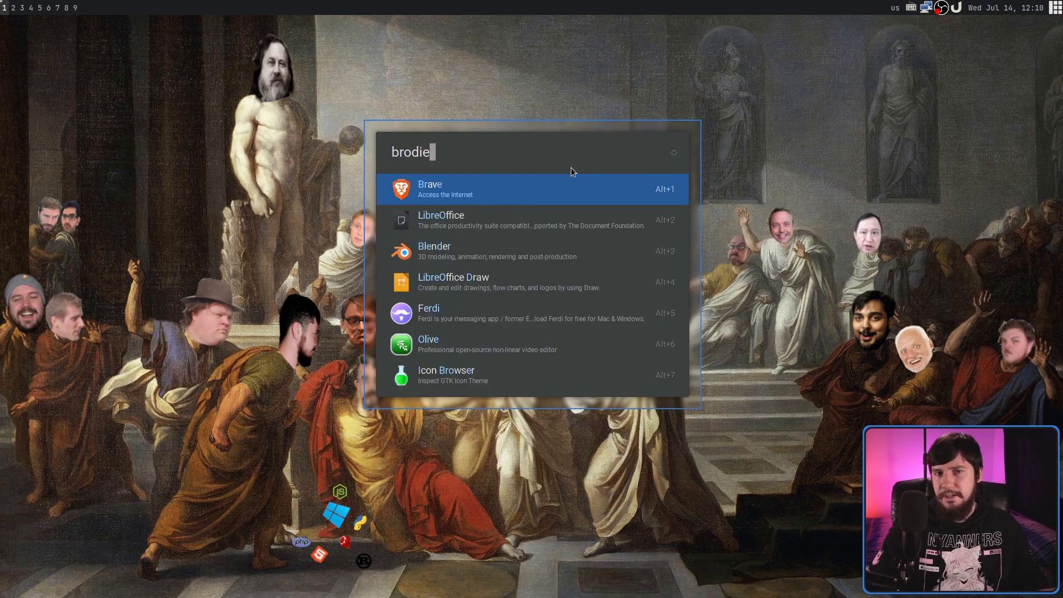
key(Escape)
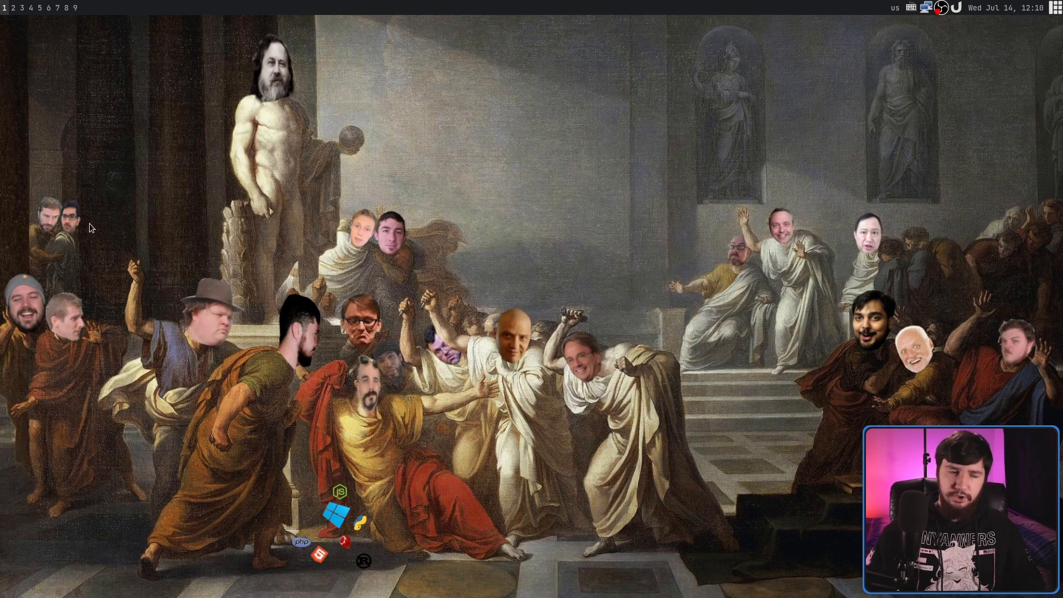
Navigate from ~/ into ~/pictures/ in Ulauncher and open torvalds.png in sxiv
key(ctrl+space)
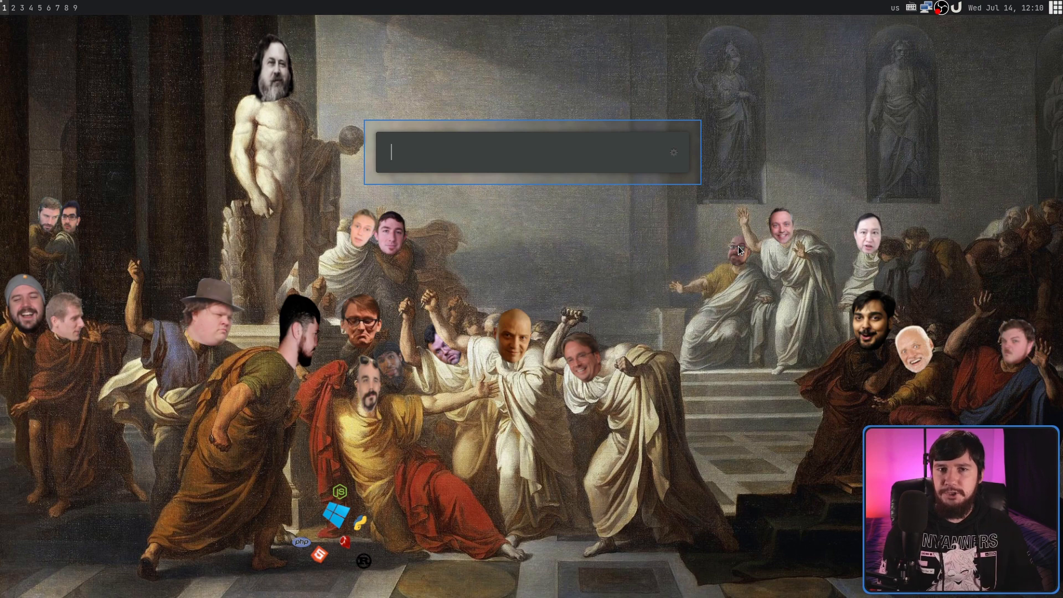
text(~/)
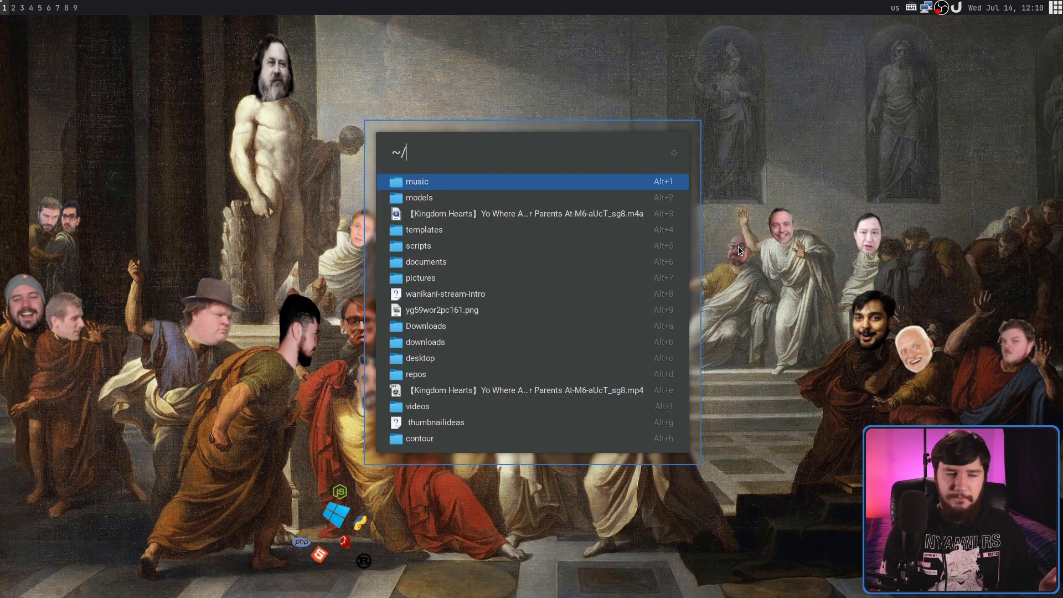
key(Down)
key(Down)
key(Down)
key(Down)
key(Down)
key(Down)
key(Down)
key(Down)
key(Down)
key(Down)
key(Down)
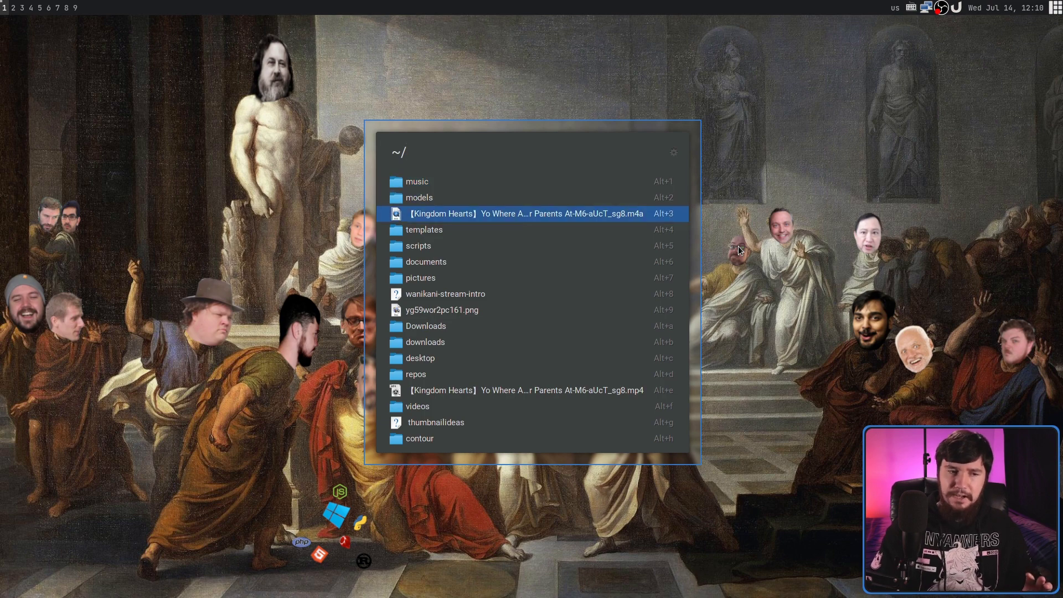
key(Up)
key(Up)
key(Up)
key(Up)
key(Up)
key(Up)
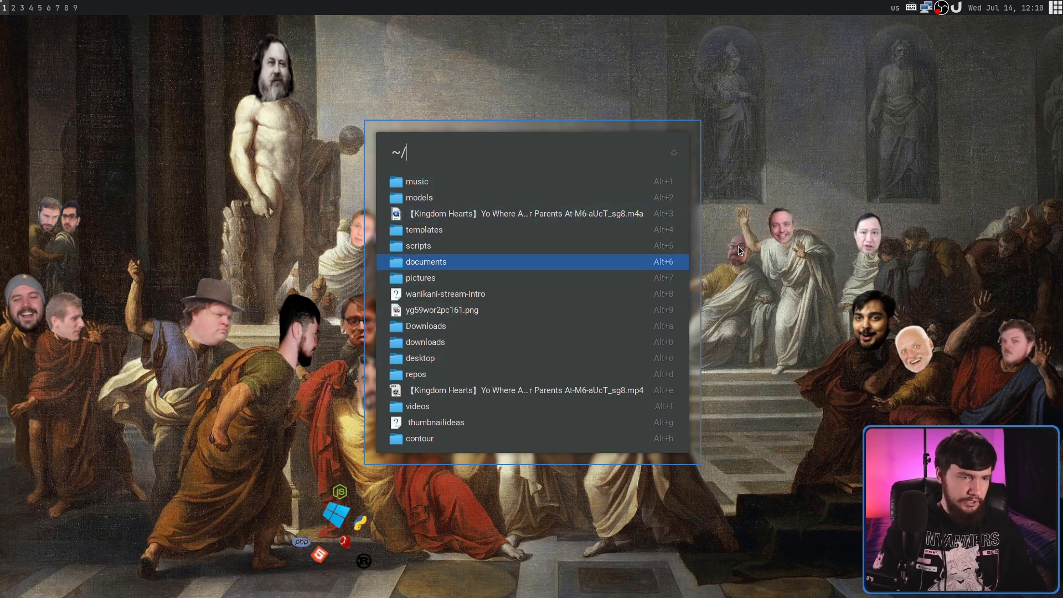
text(pict)
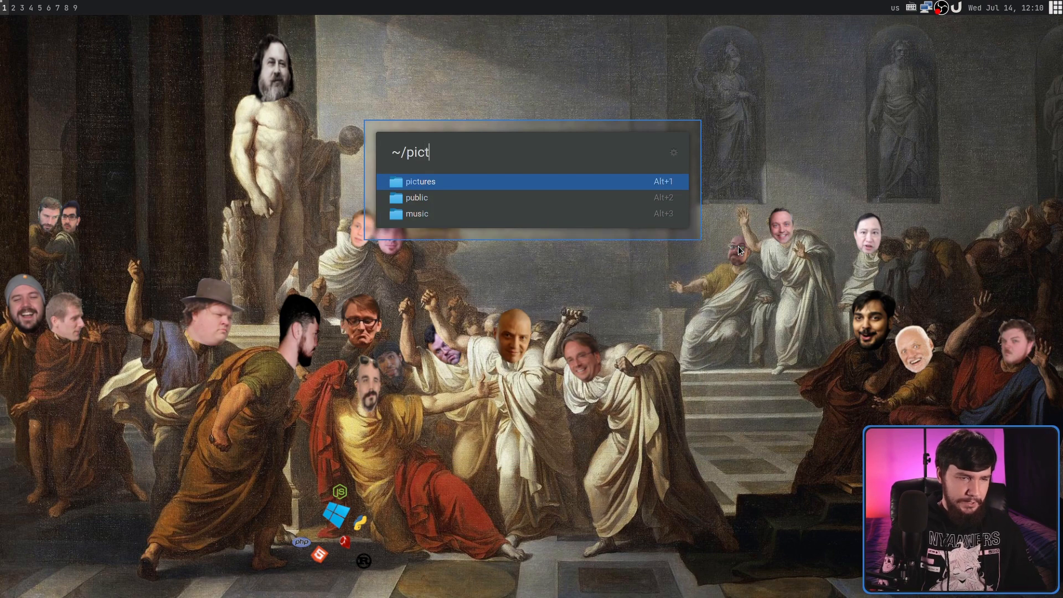
key(Return)
key(Down)
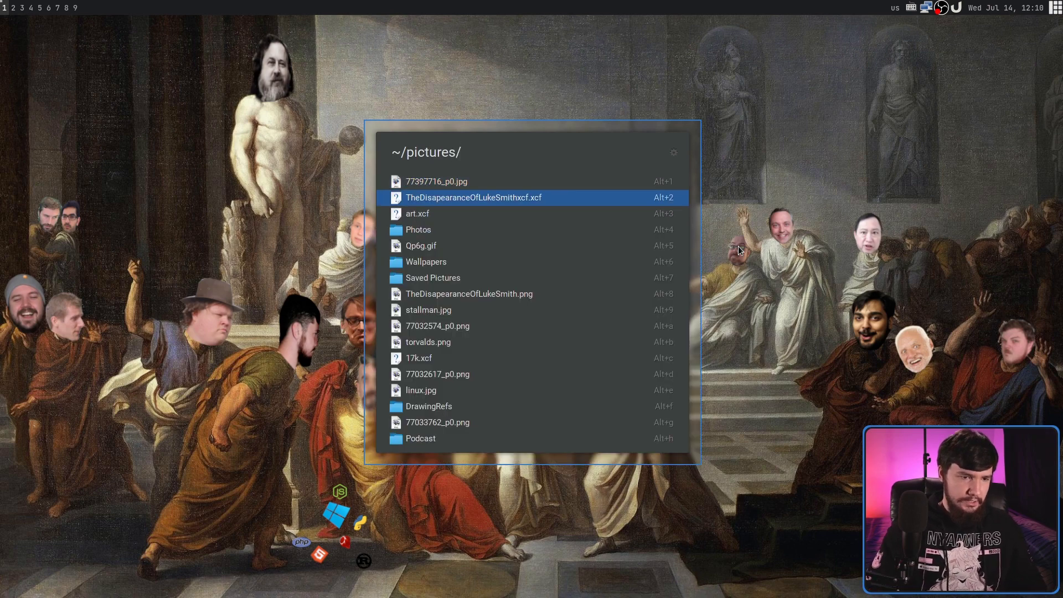
key(Down)
key(Down)
key(Down)
key(Down)
key(Down)
key(Down)
key(Down)
key(Down)
key(Down)
key(Down)
key(Up)
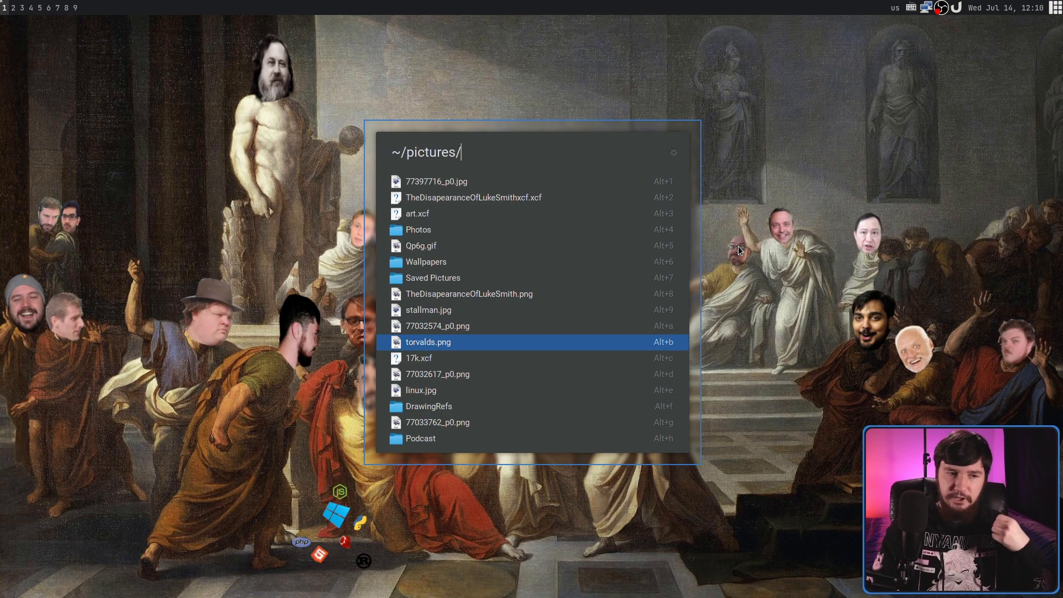
key(Return)
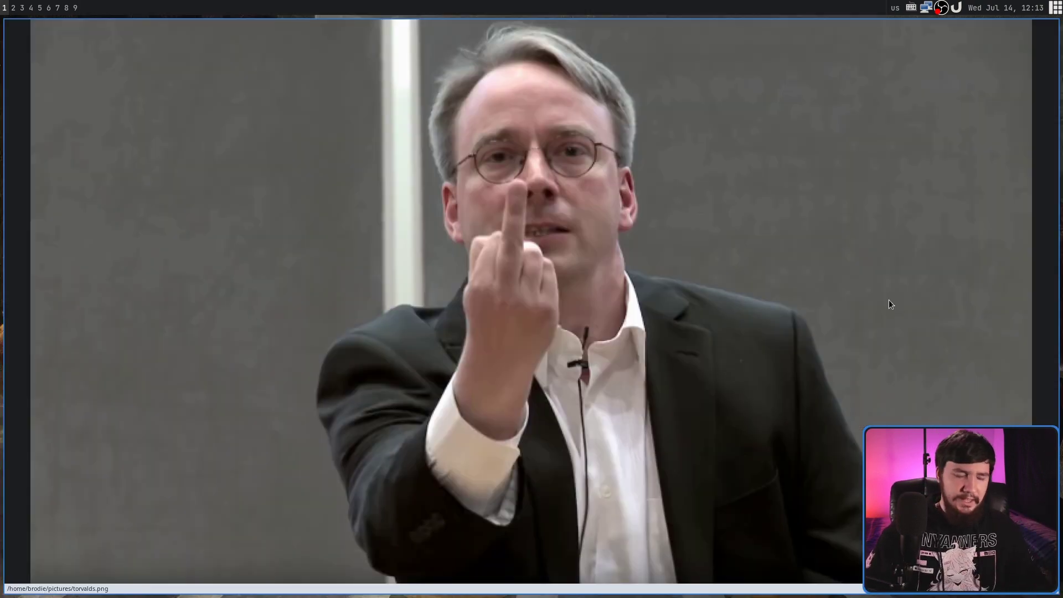
Quit the full-screen sxiv view of torvalds.png
key(q)
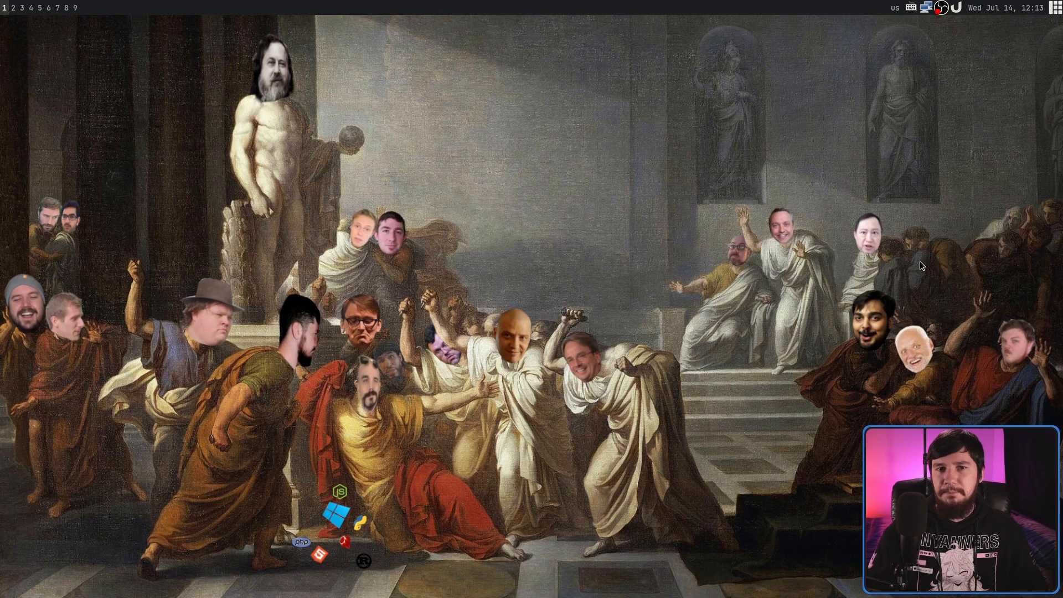
Open the home folder in PCManFM and play the Kingdom Hearts mp4 video
key(super+e)
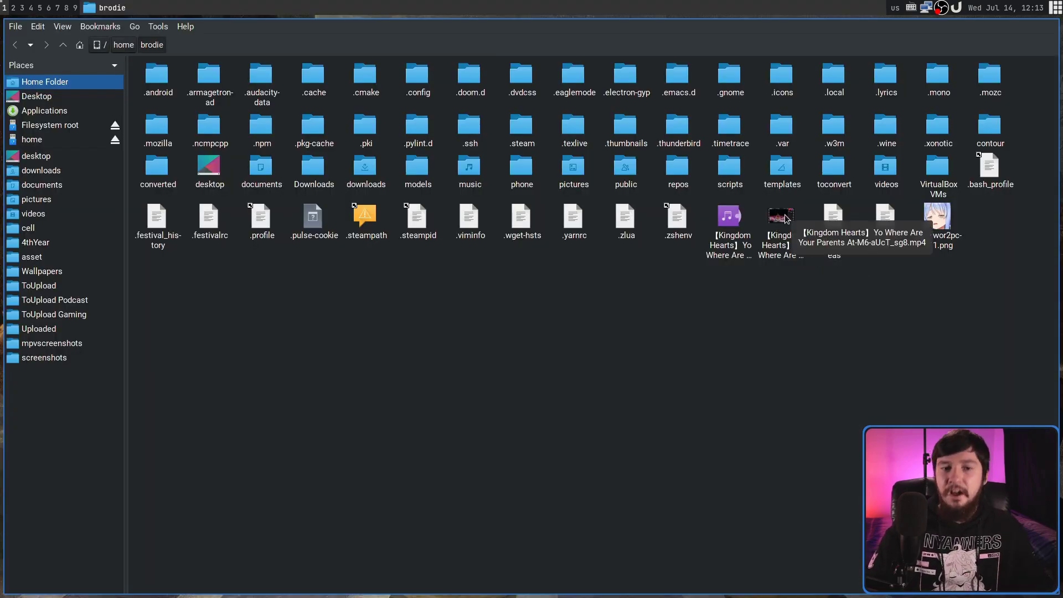
double_click(782, 217)
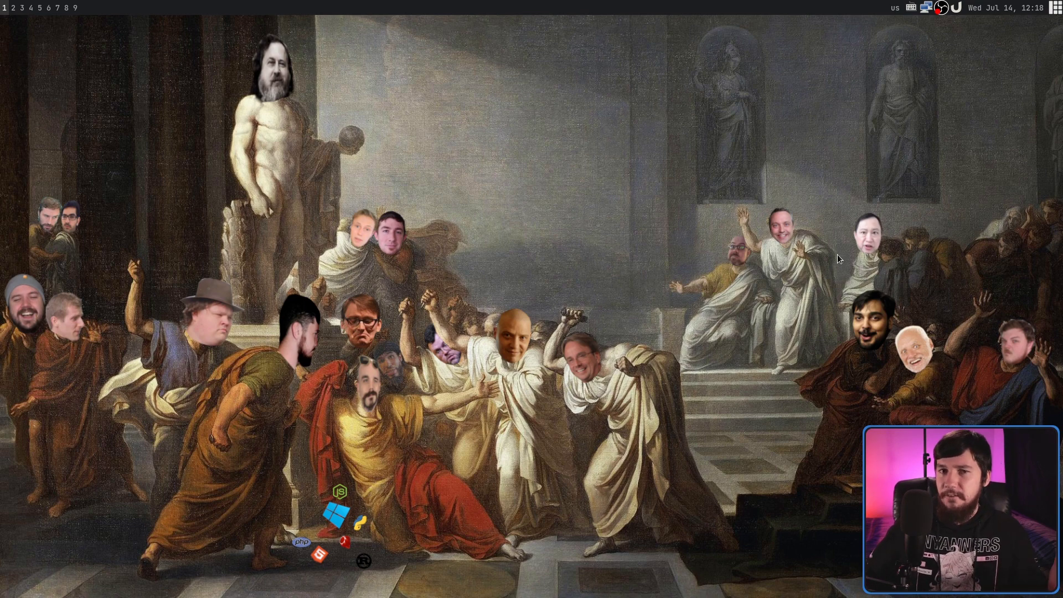
right_click(956, 7)
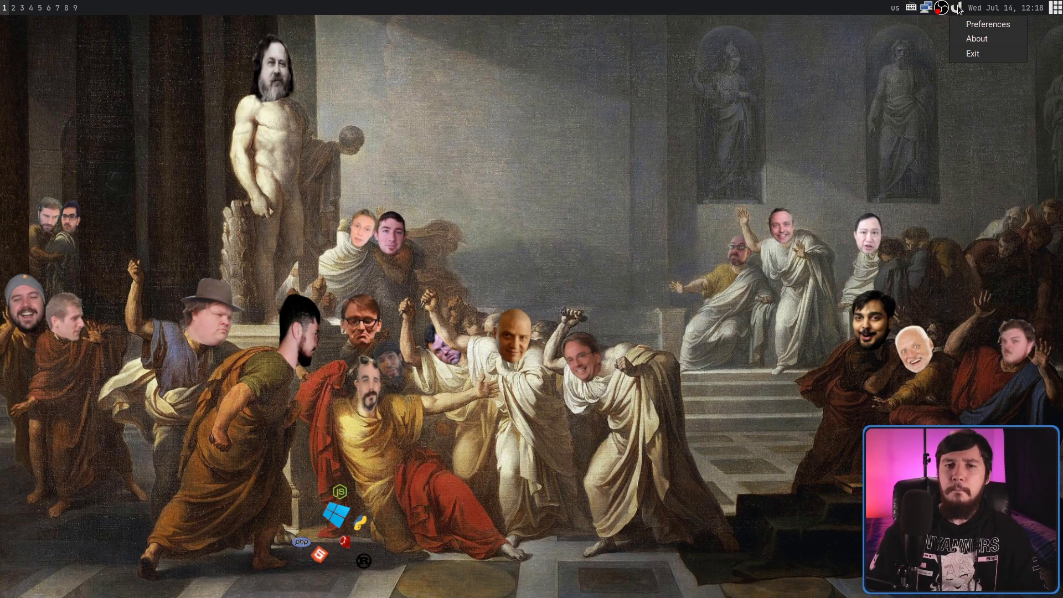
click(985, 25)
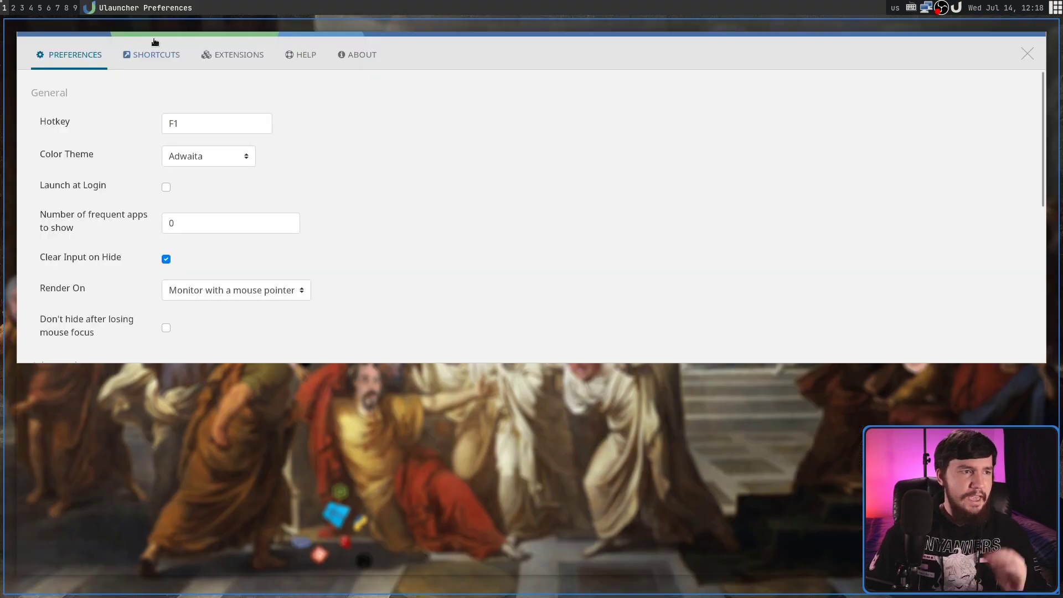
click(156, 55)
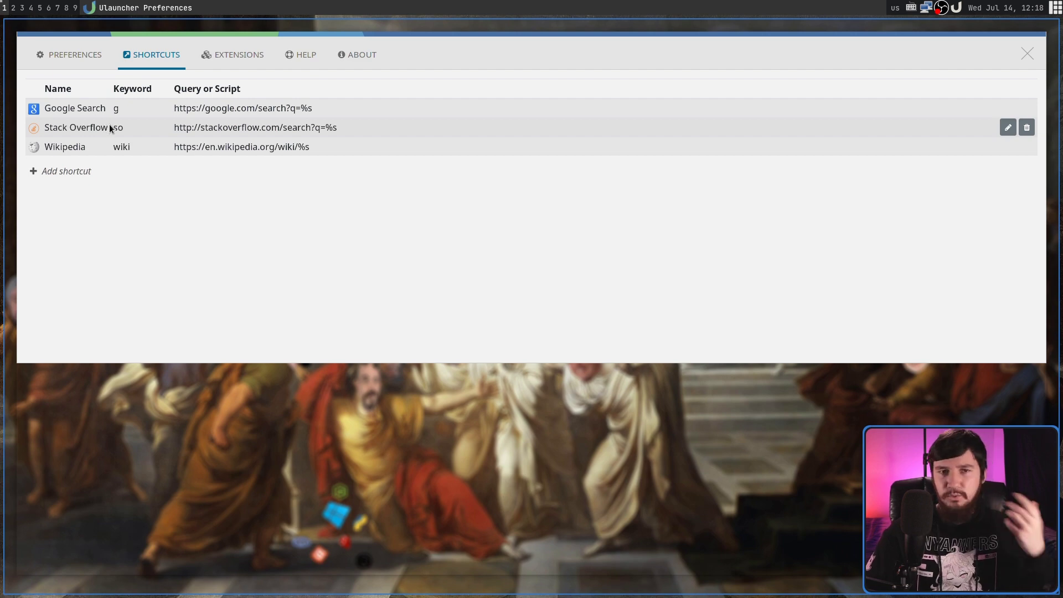
Close Preferences and enter 'g hello world' in the Ulauncher search box
key(Escape)
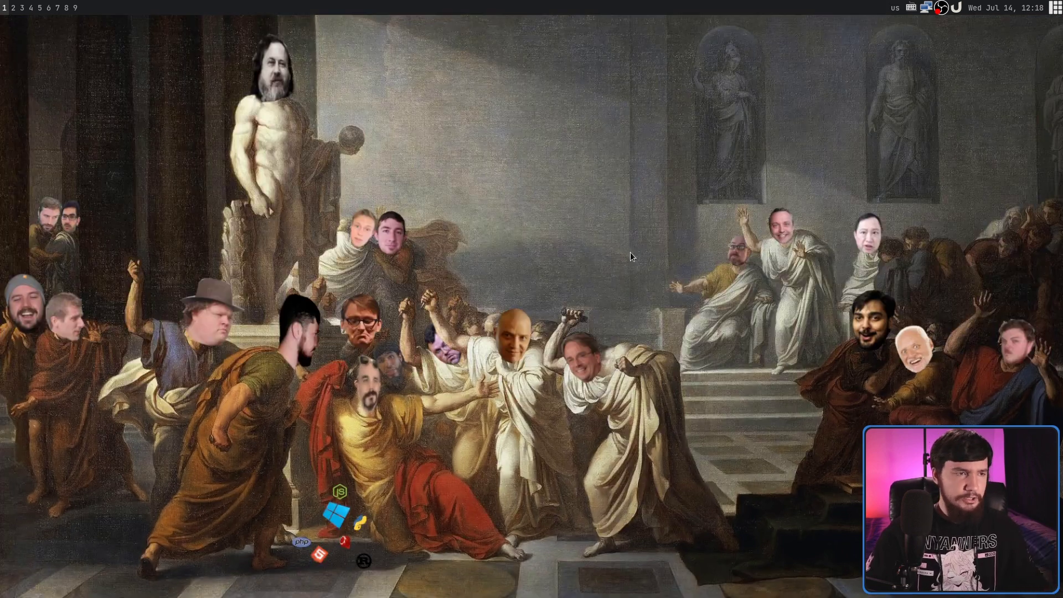
key(ctrl+space)
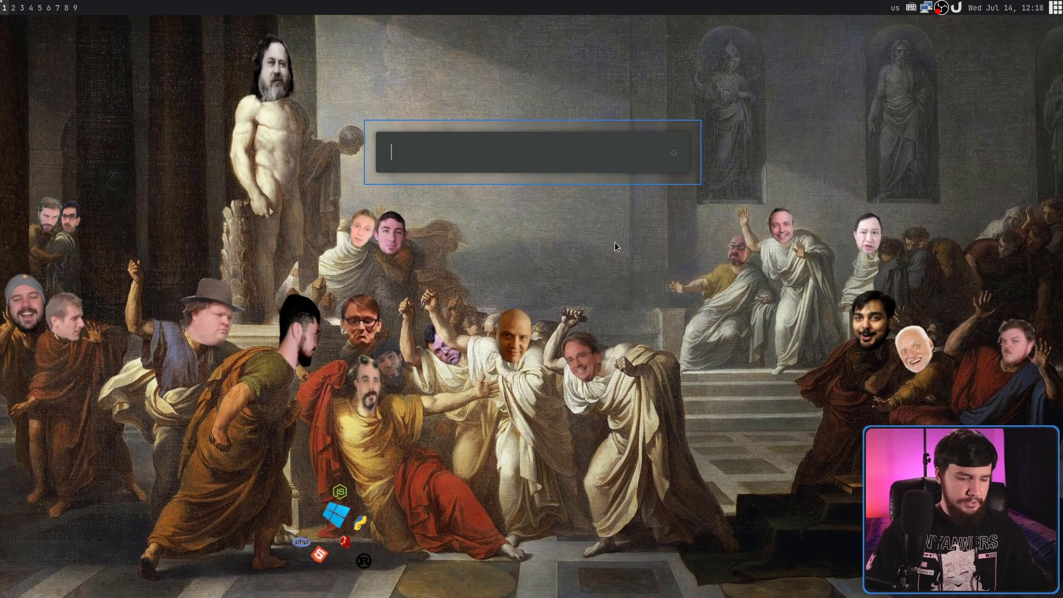
text(gg)
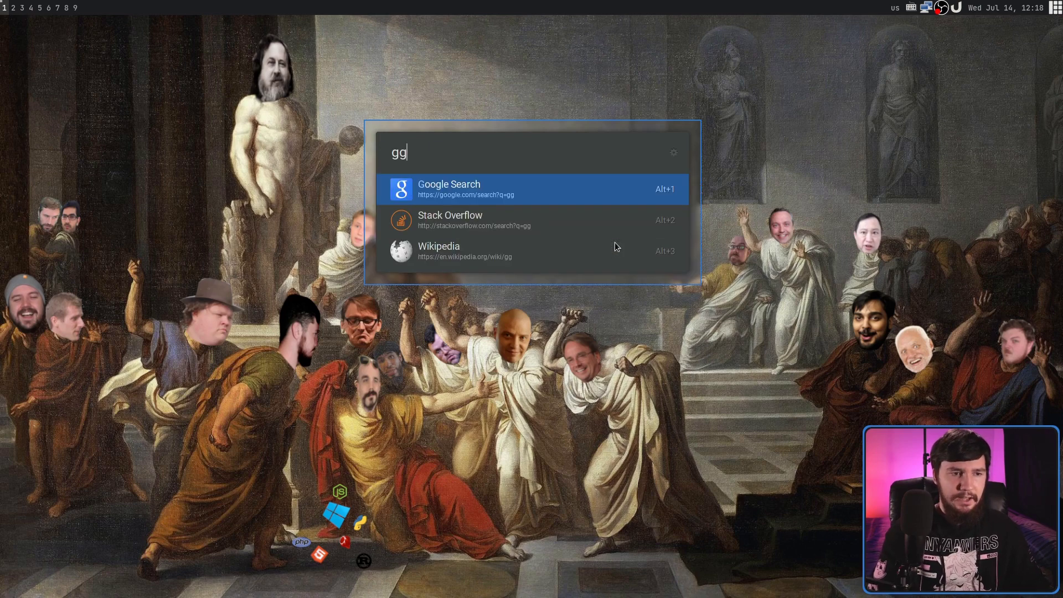
key(BackSpace)
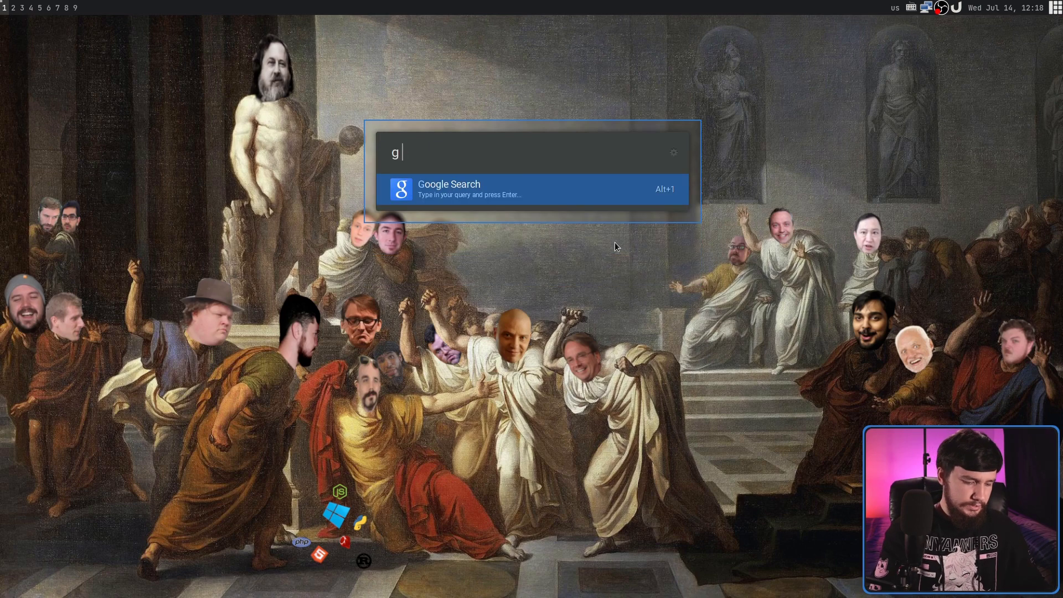
text(hello world)
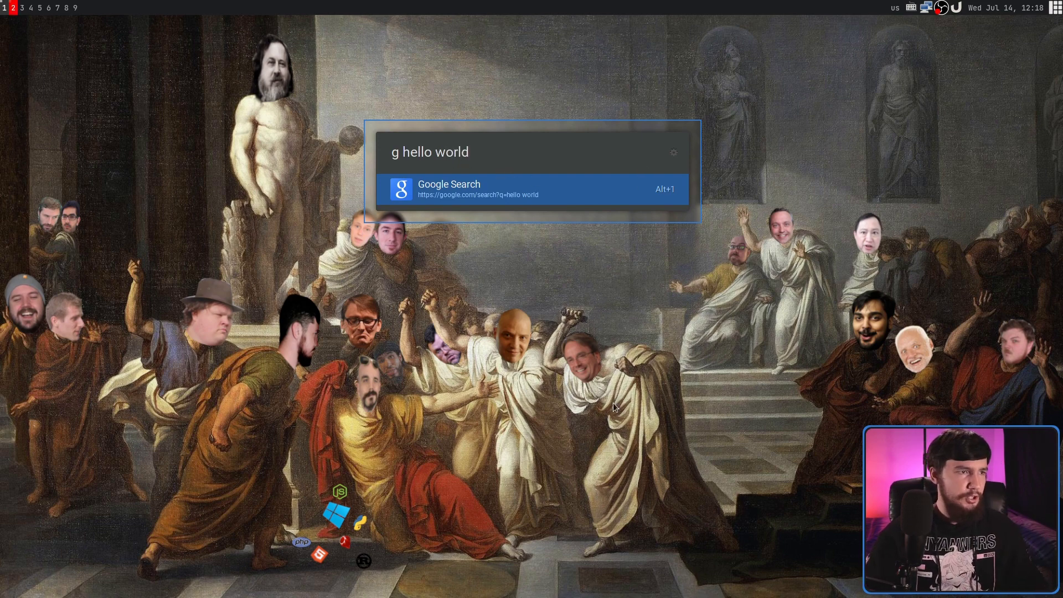
Run the Google search for hello world and close the duplicate results tab in Brave
click(605, 197)
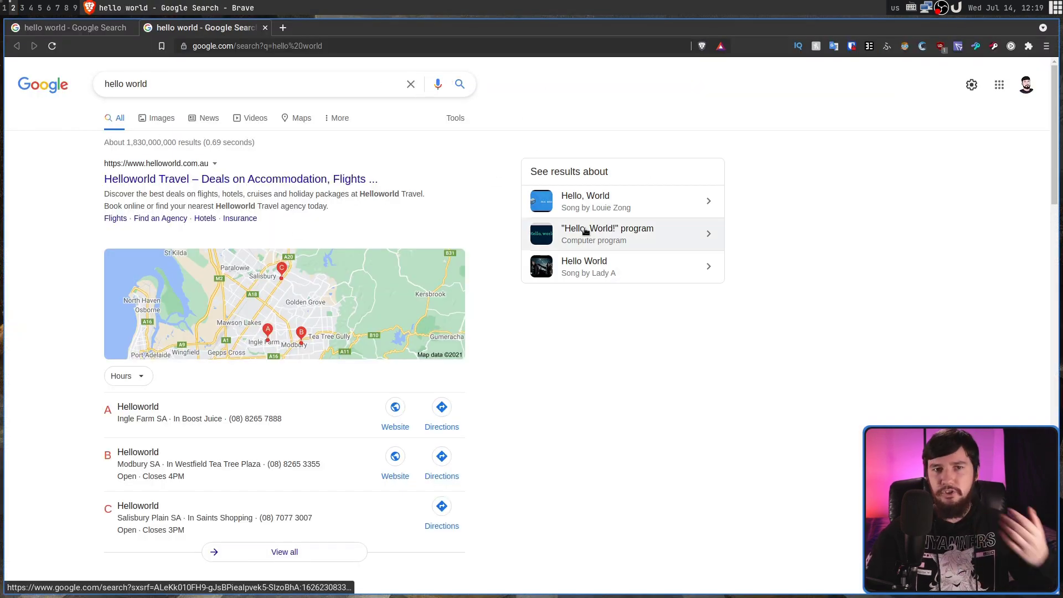
key(ctrl+Tab)
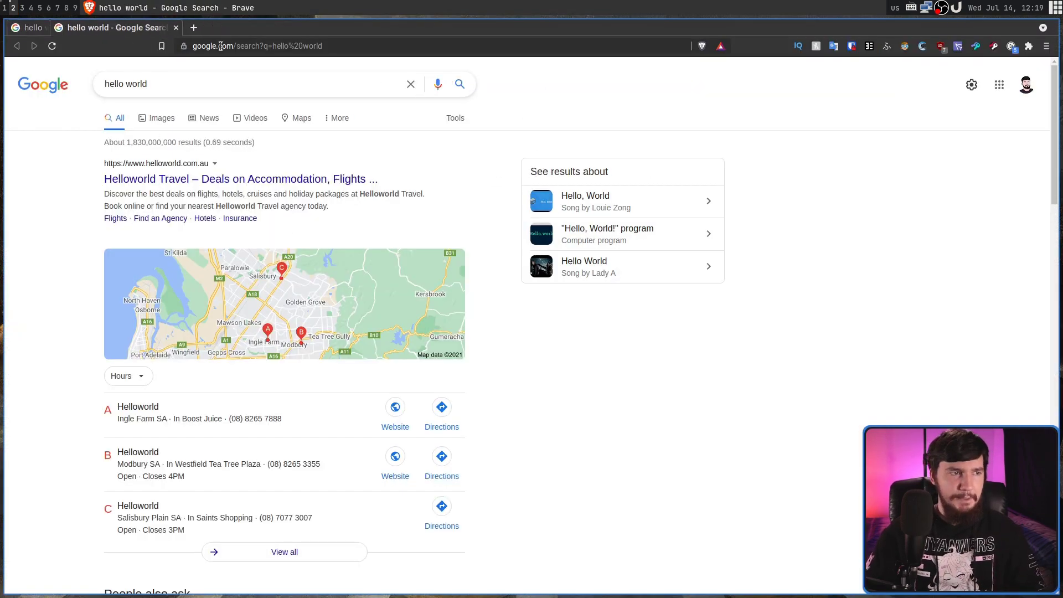
key(ctrl+w)
drag(373, 242, 592, 212)
click(811, 254)
Return to workspace 1 and submit another 'g hello world' Google search from Ulauncher
key(super+1)
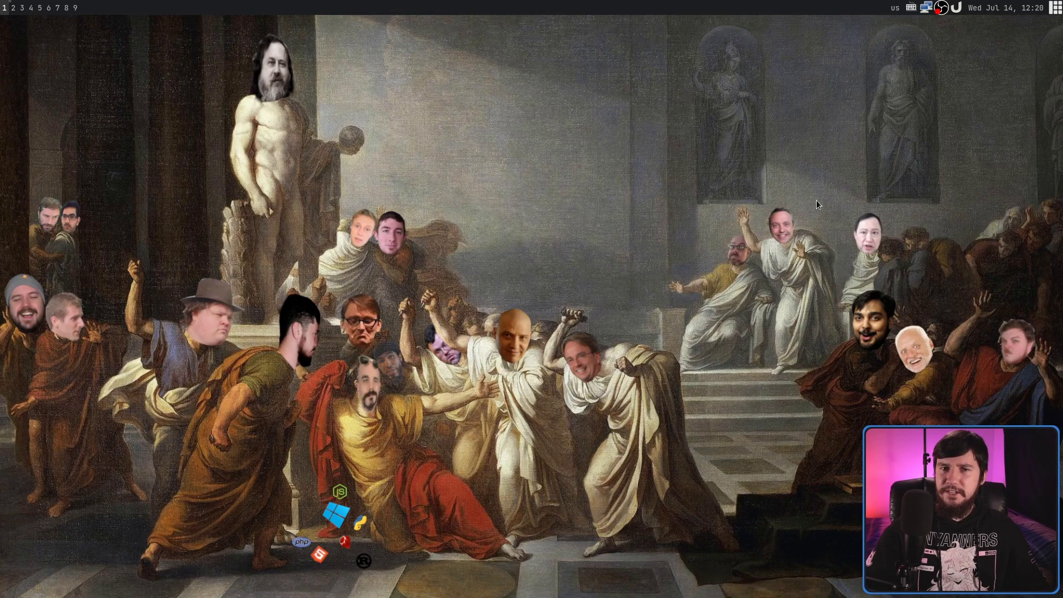
key(super+d)
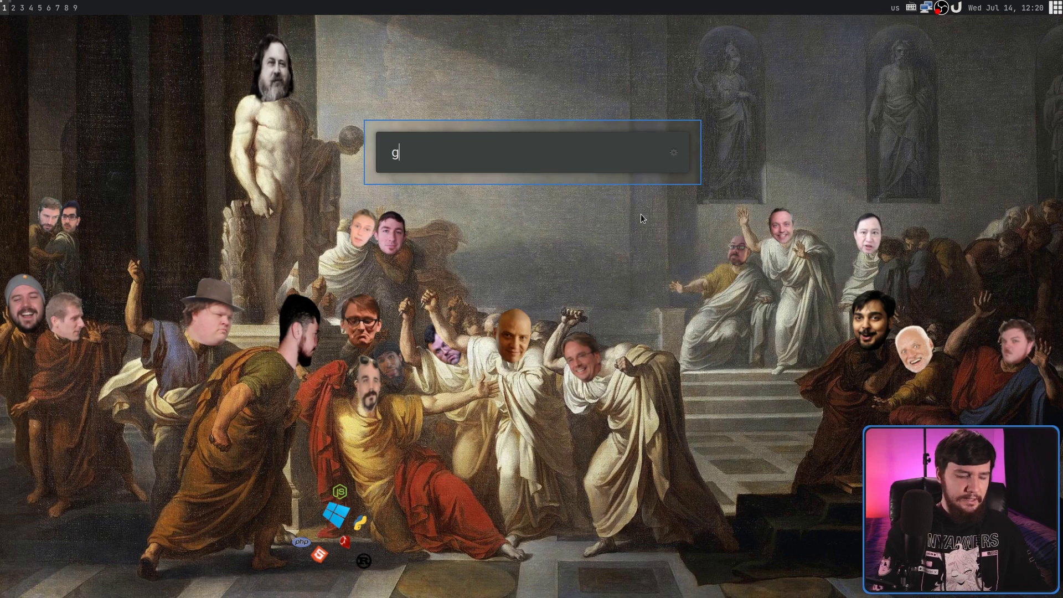
text(g)
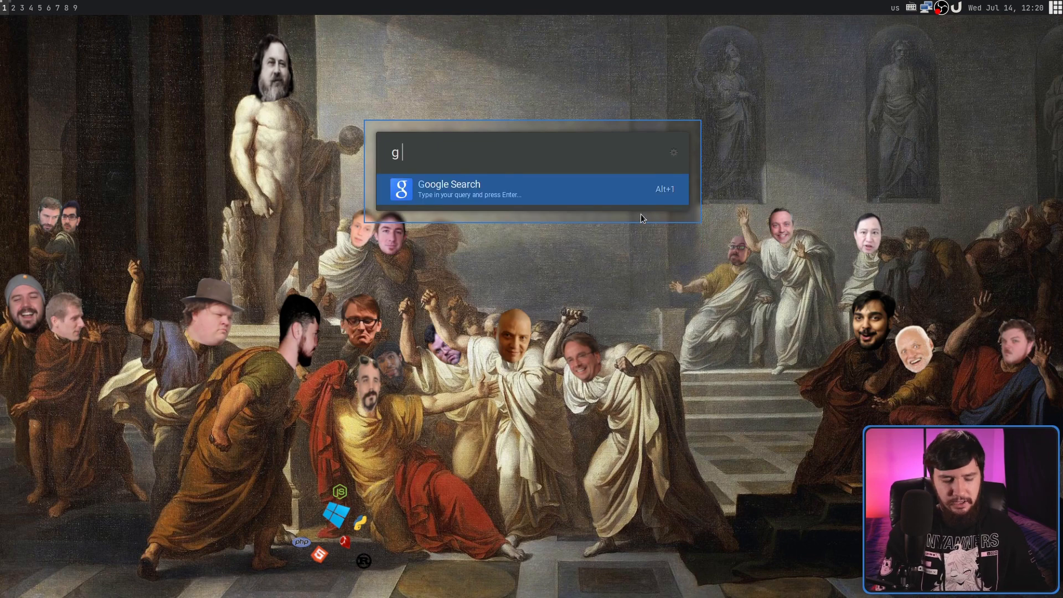
text( hello world)
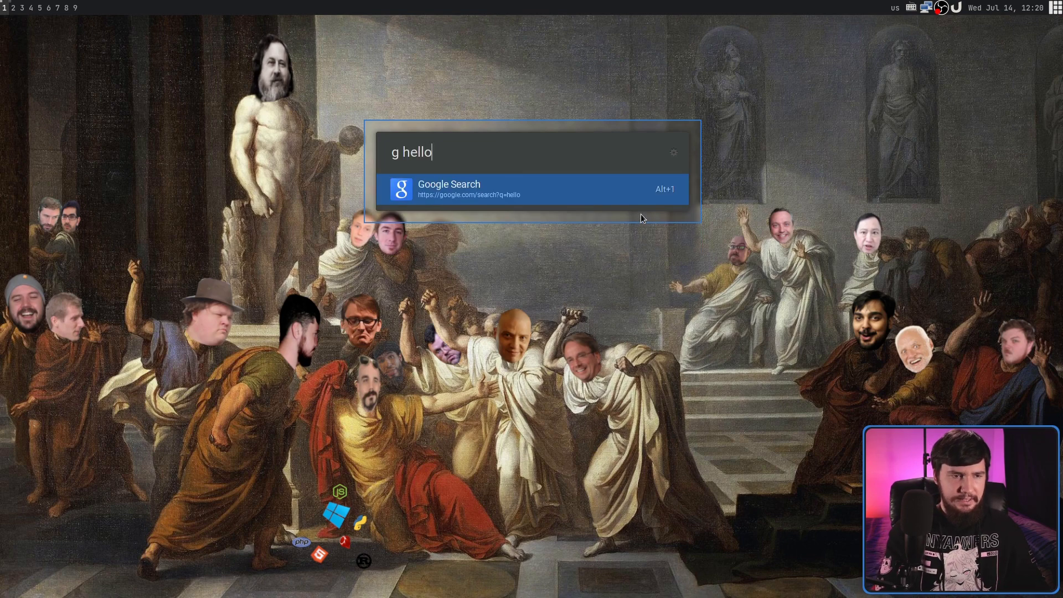
key(Return)
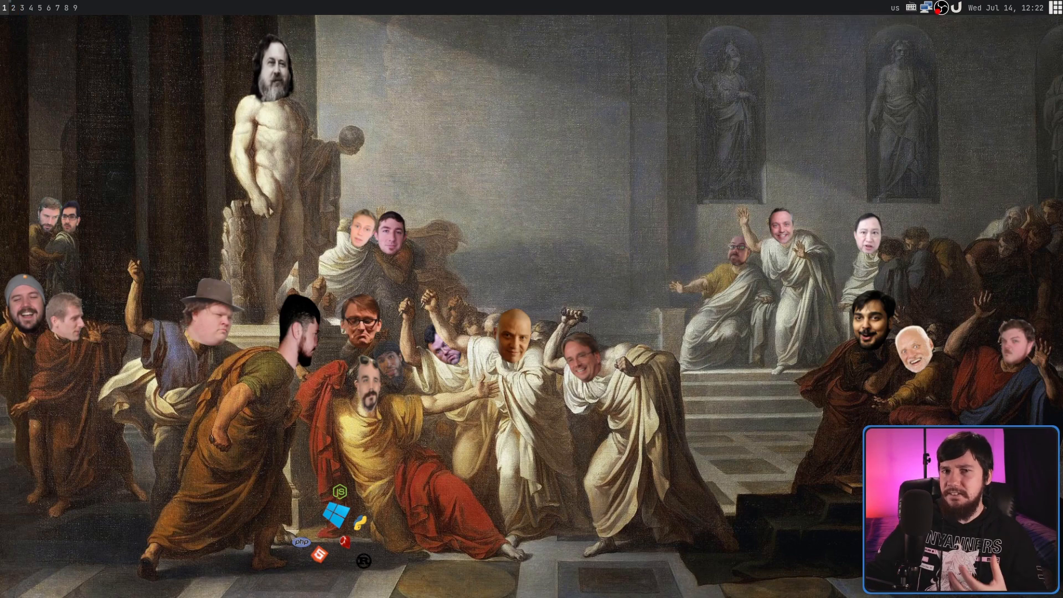
Open Ulauncher Preferences on the Shortcuts list and start a new shortcut
click(955, 7)
click(979, 22)
click(165, 55)
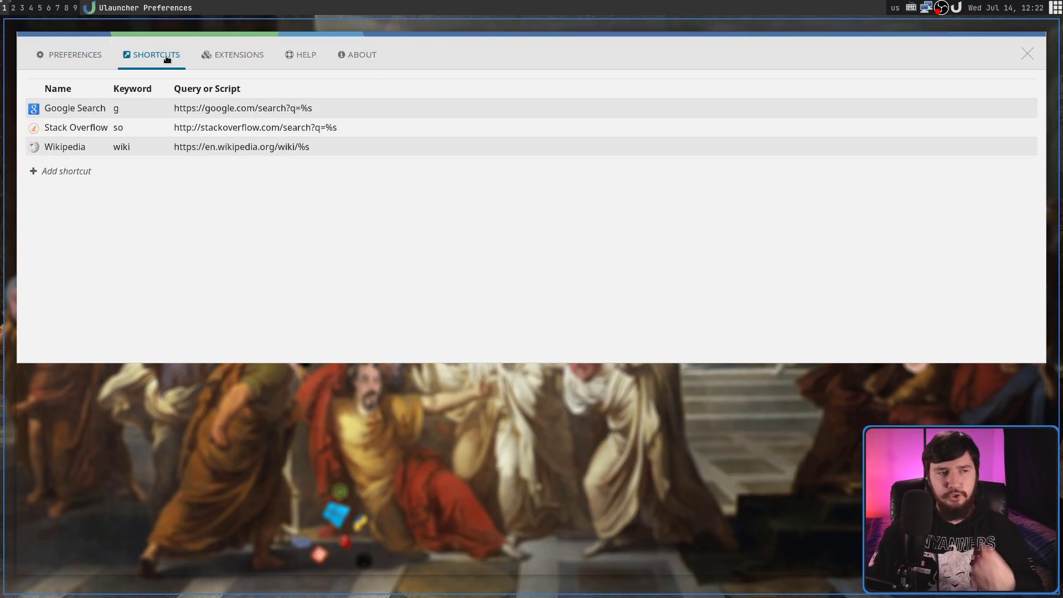
click(74, 172)
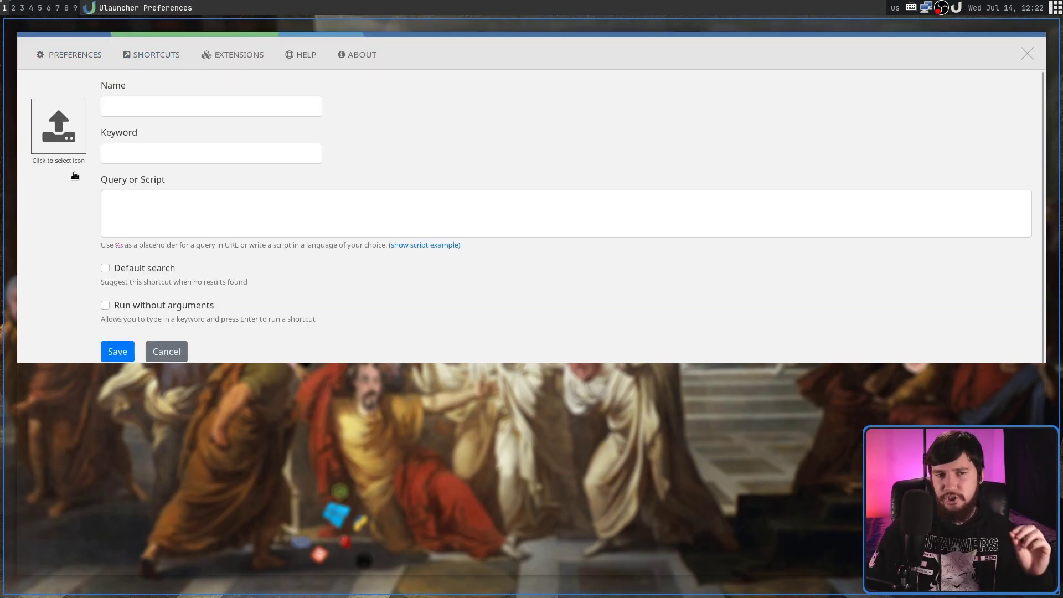
Enter the shortcut name DuckDuckGo and keyword ddg
click(166, 105)
text(DuckDuckGo)
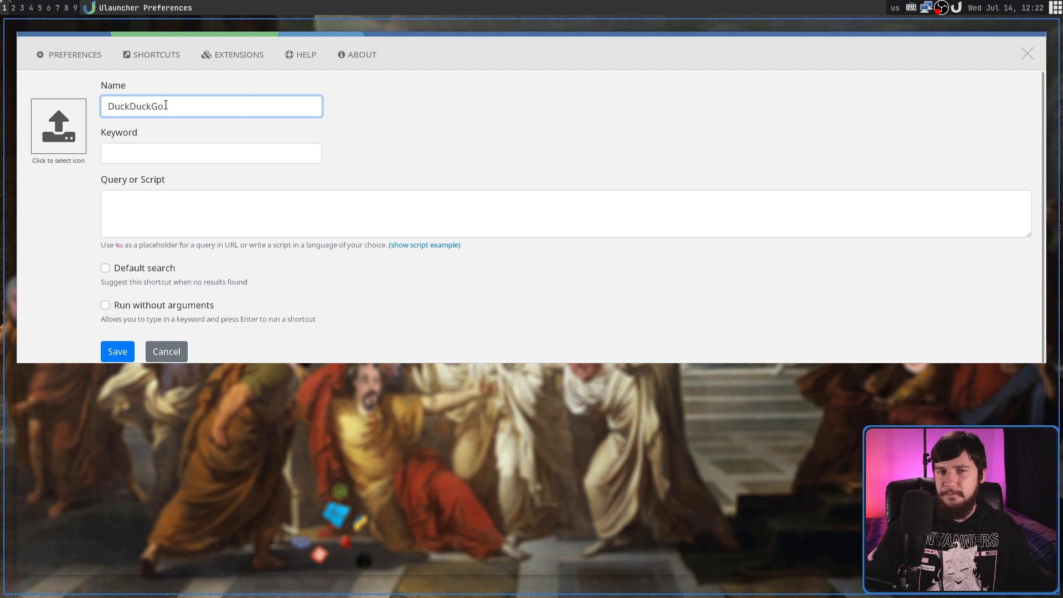
click(191, 149)
text(ddgg)
key(BackSpace)
click(147, 195)
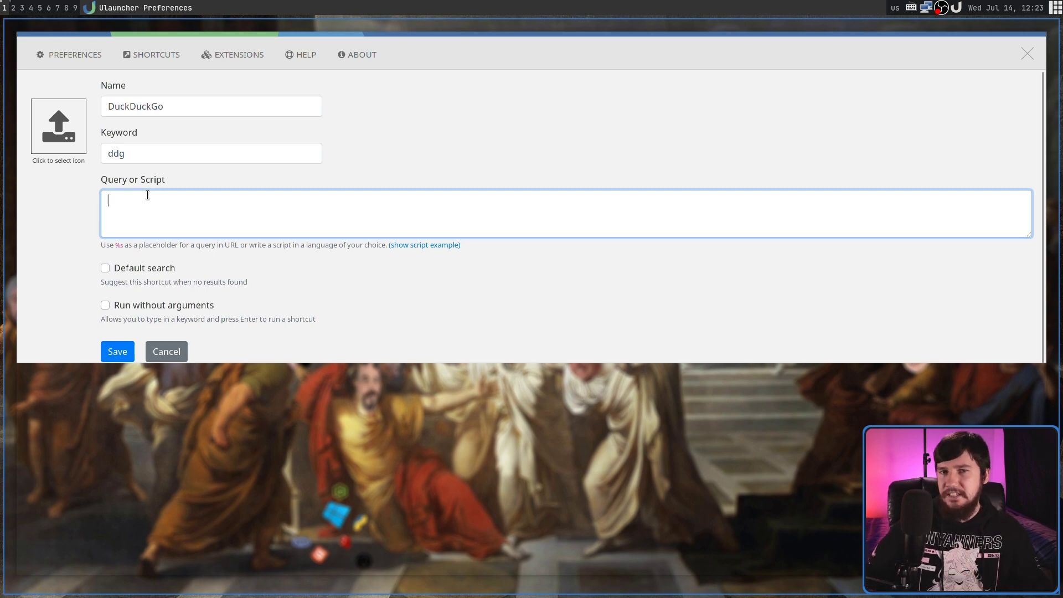
key(ctrl+space)
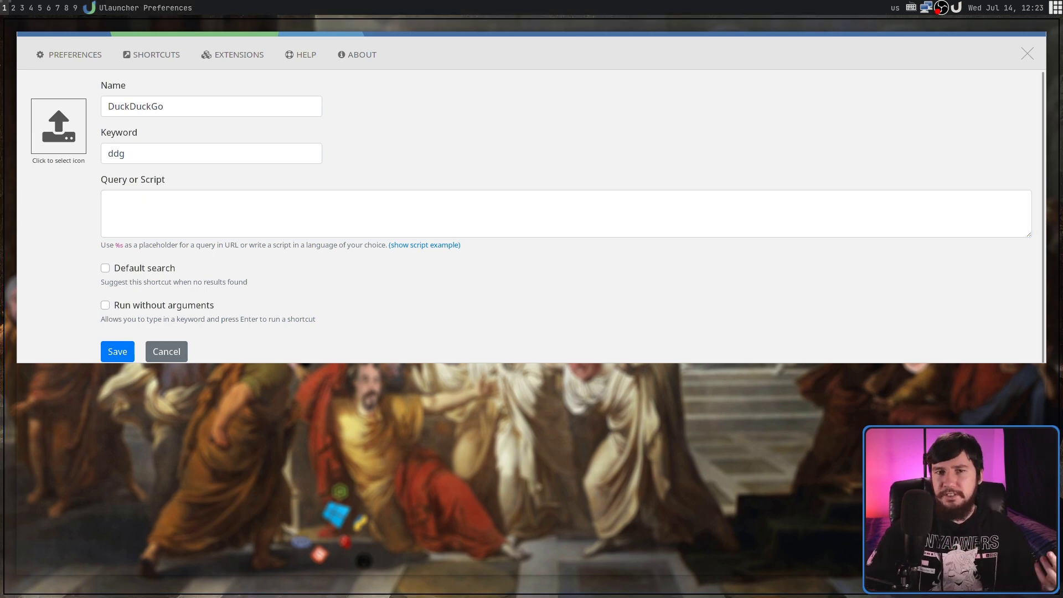
click(360, 232)
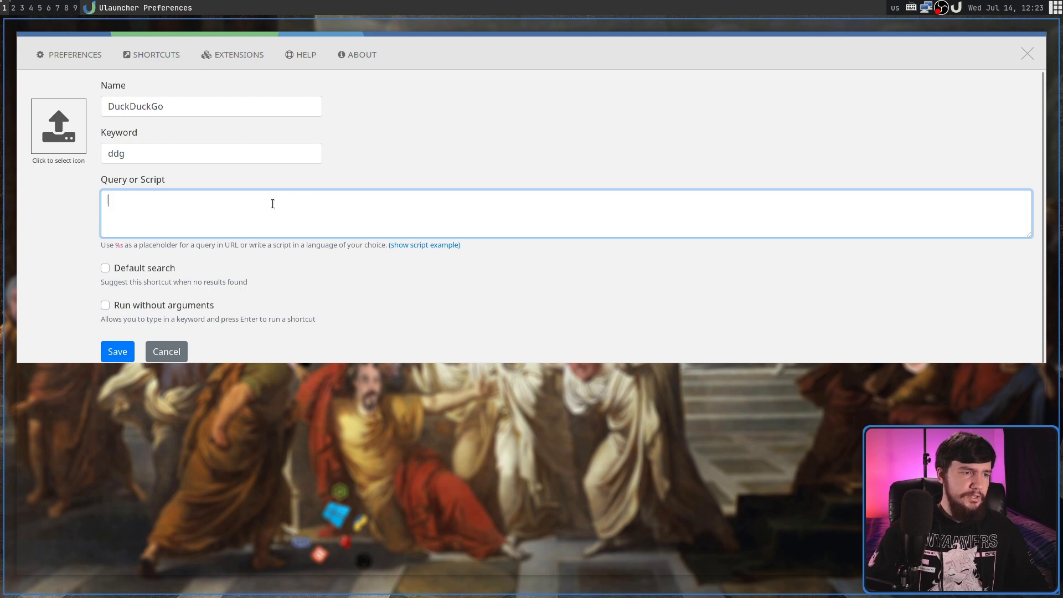
text(https://duckduckgo.com/?q=)
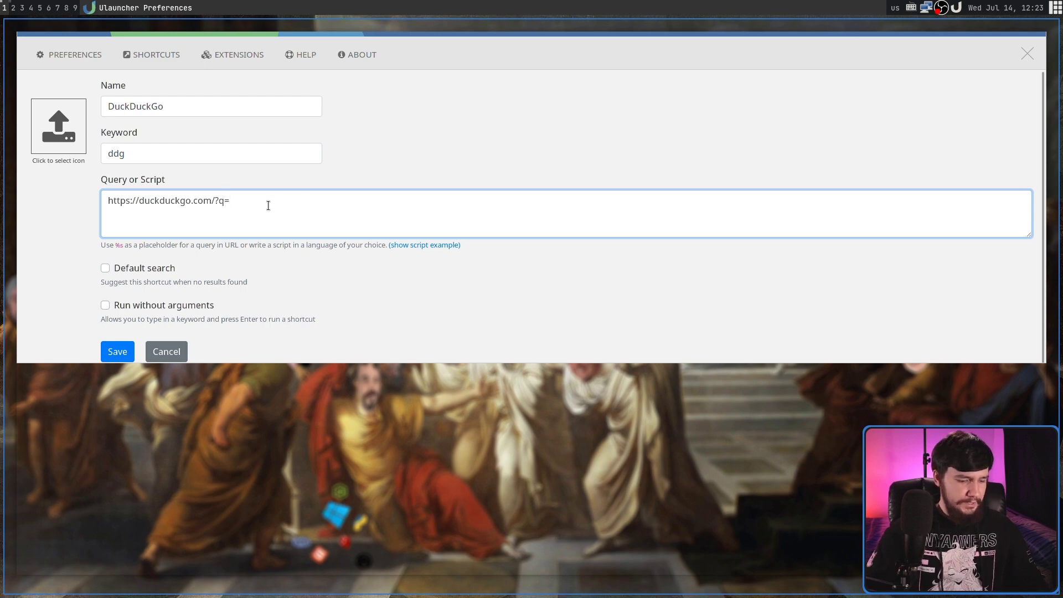
click(119, 245)
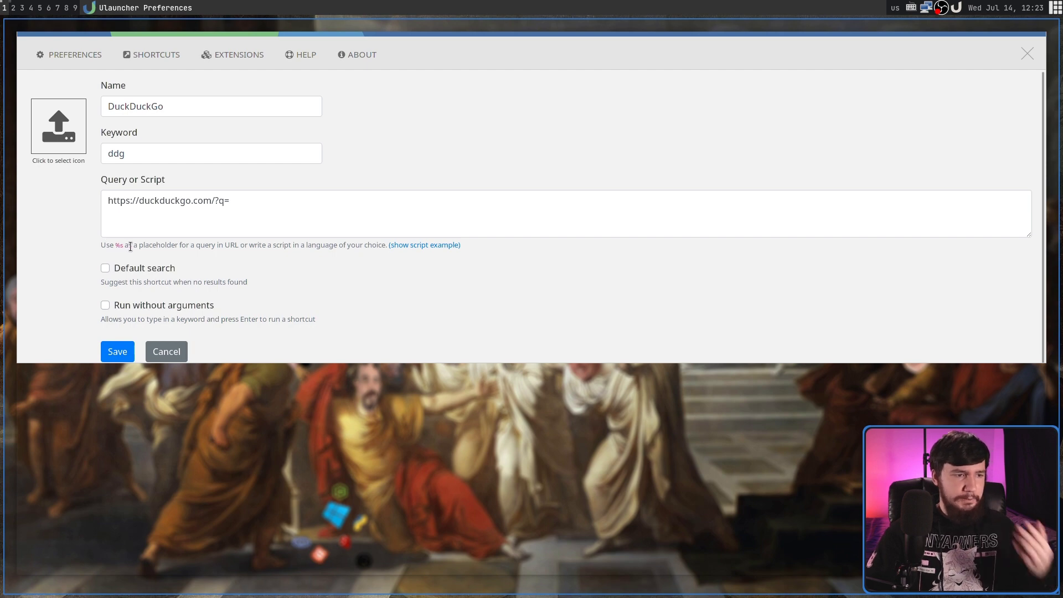
click(277, 202)
Complete the query with %s, save the DuckDuckGo shortcut, and close Preferences
text(%s)
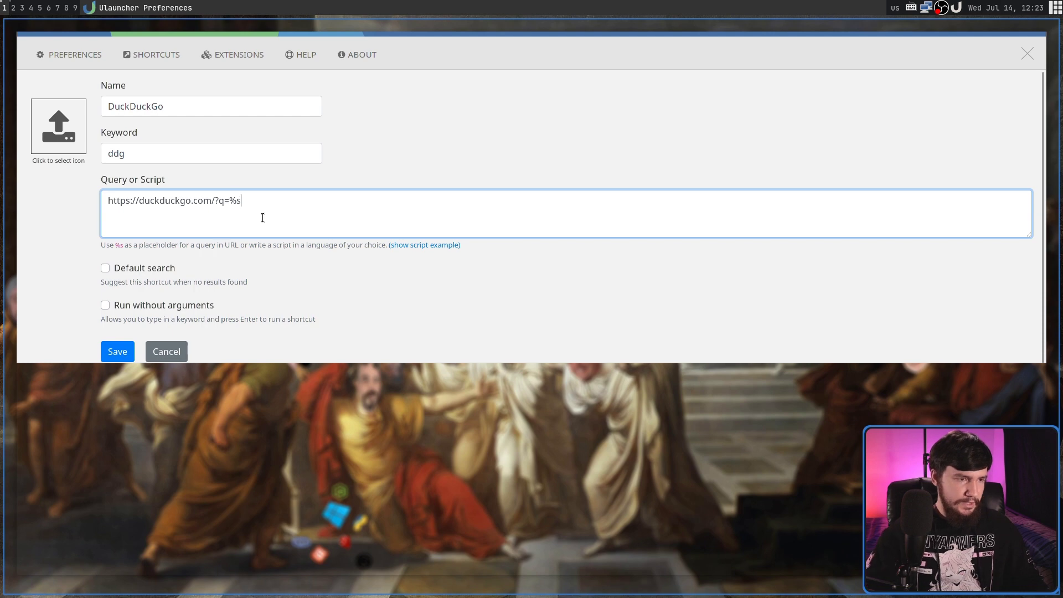
click(126, 360)
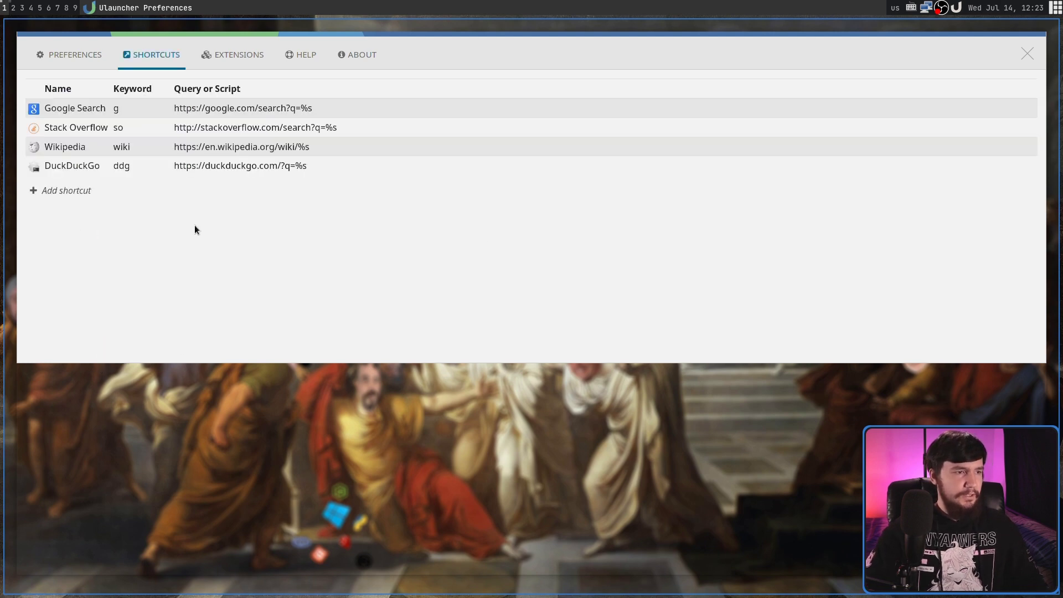
key(super+shift+c)
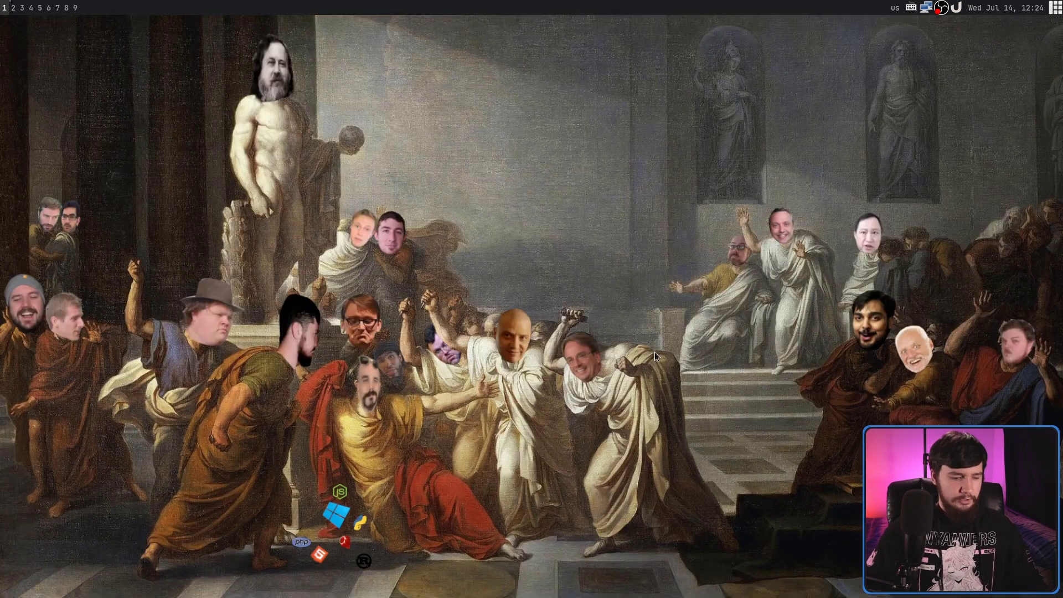
Run 'ddg hello world' from the launcher to search DuckDuckGo
key(ctrl+space)
text(ddg)
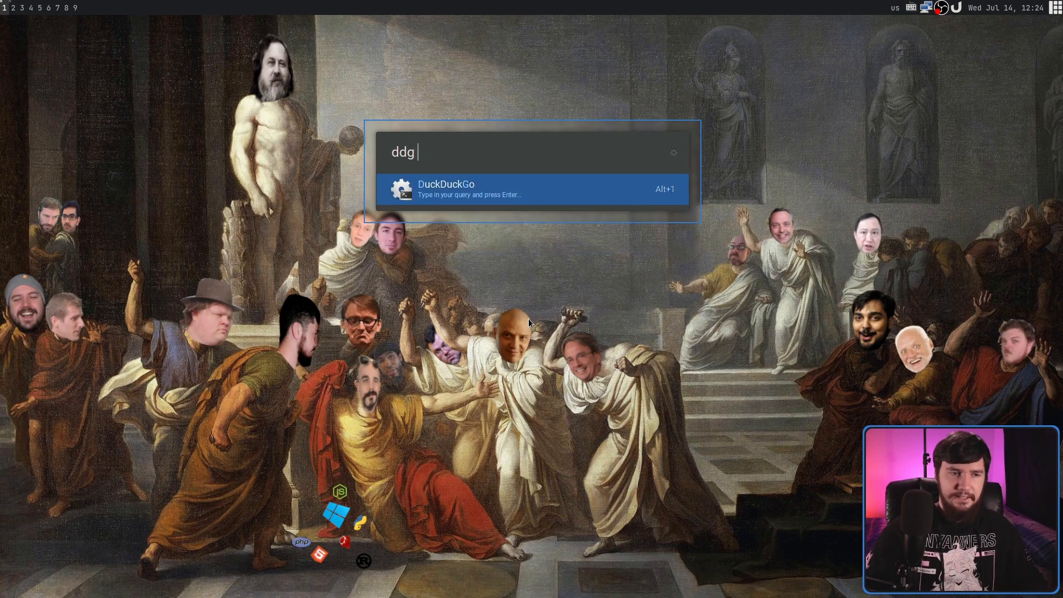
text(hello world)
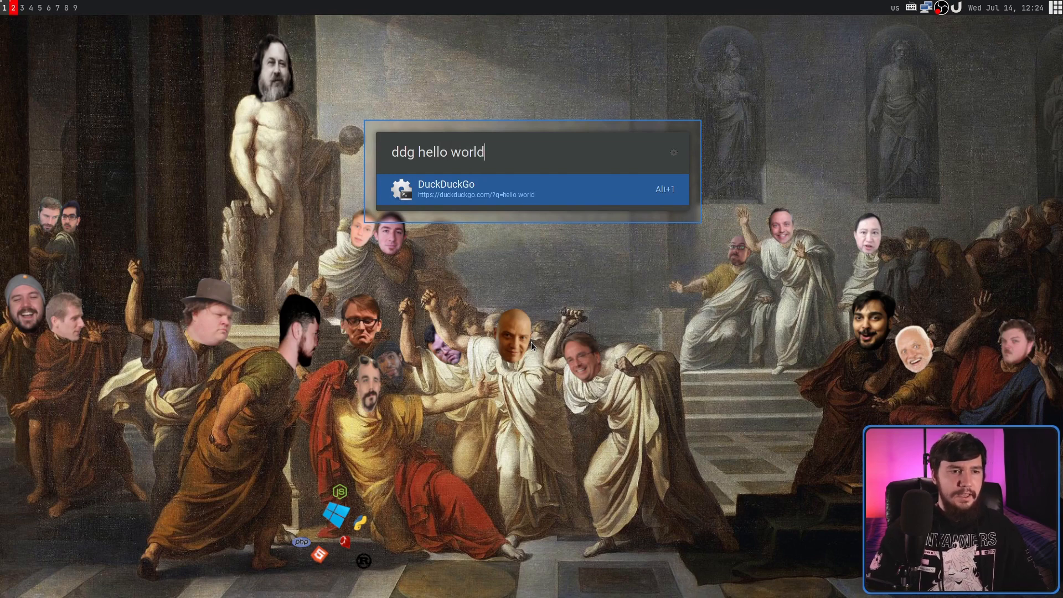
key(Return)
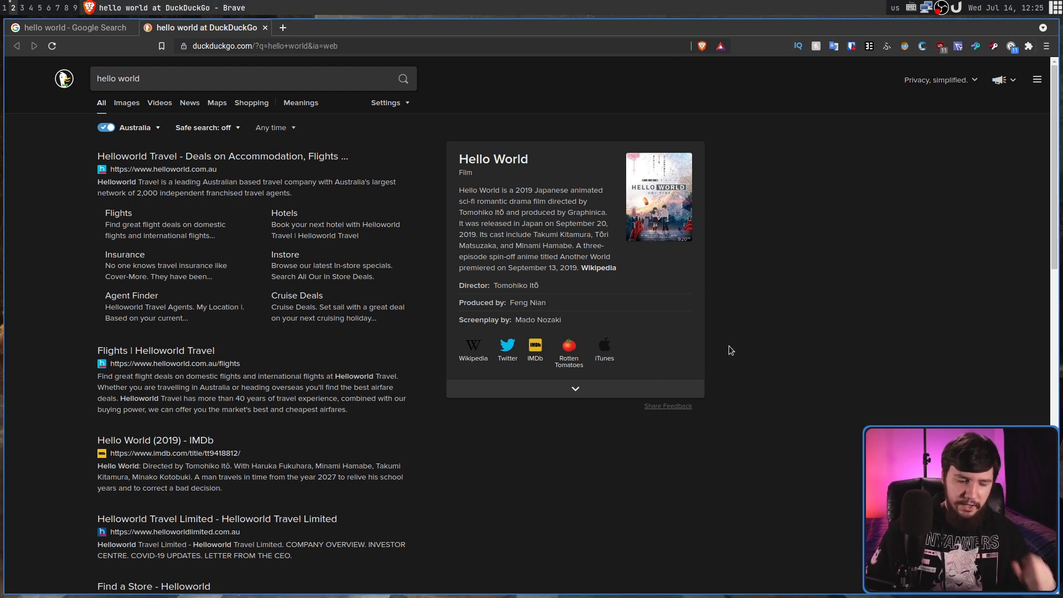
Switch workspaces away from the Brave results to the bare desktop
key(super+3)
key(super+2)
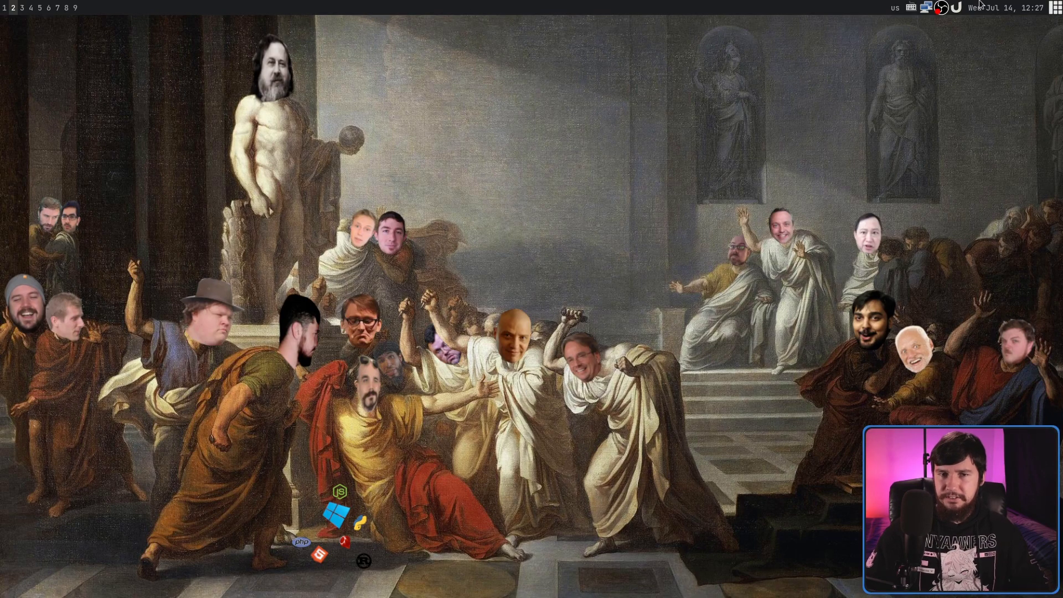
Save the DuckDuckGo extension settings with keyword d and language en-US
click(956, 9)
click(986, 27)
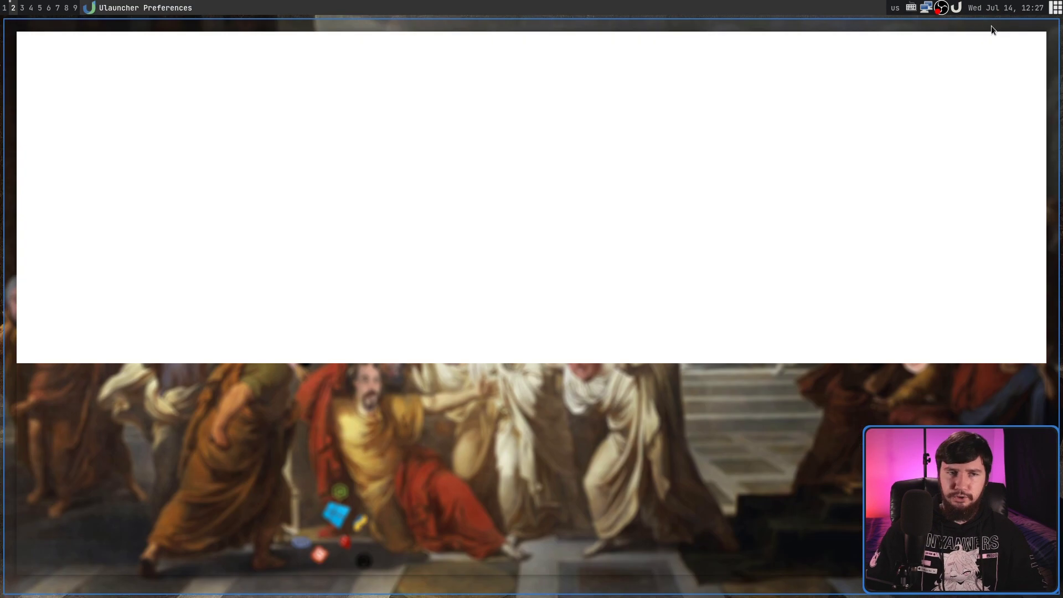
click(251, 52)
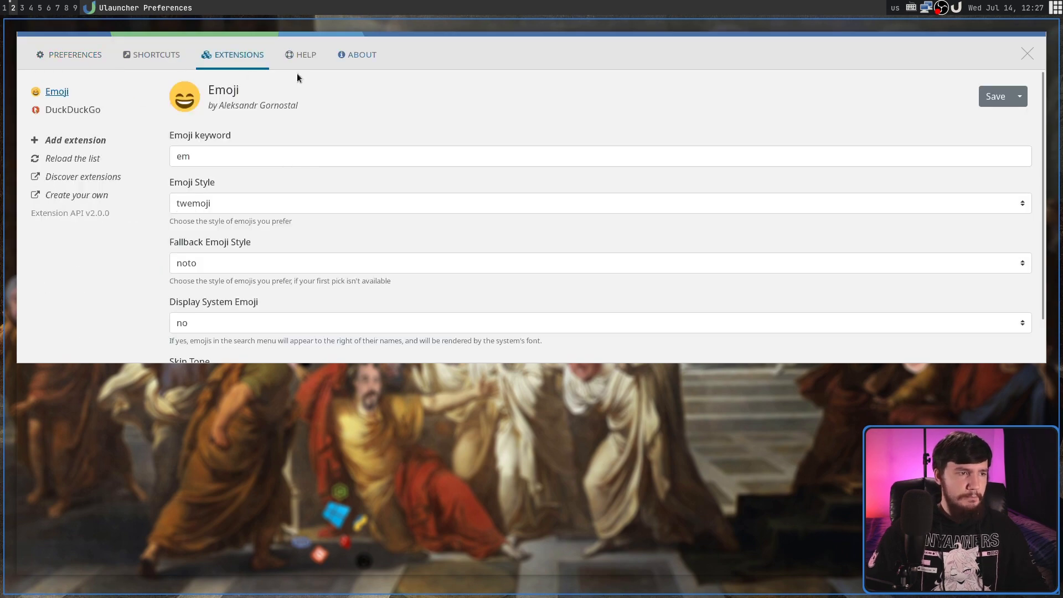
click(77, 113)
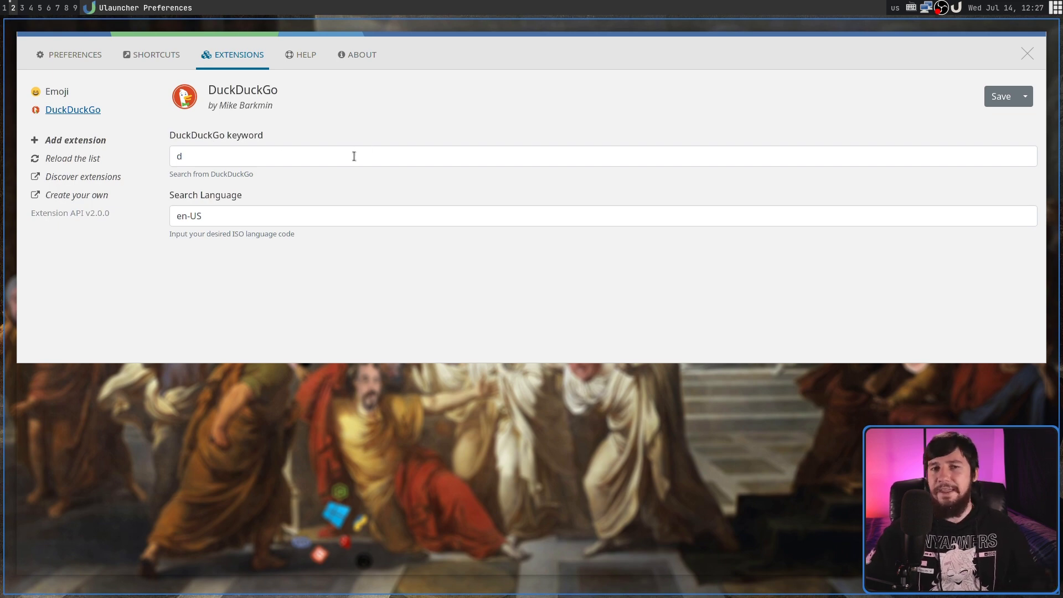
click(278, 159)
text(d)
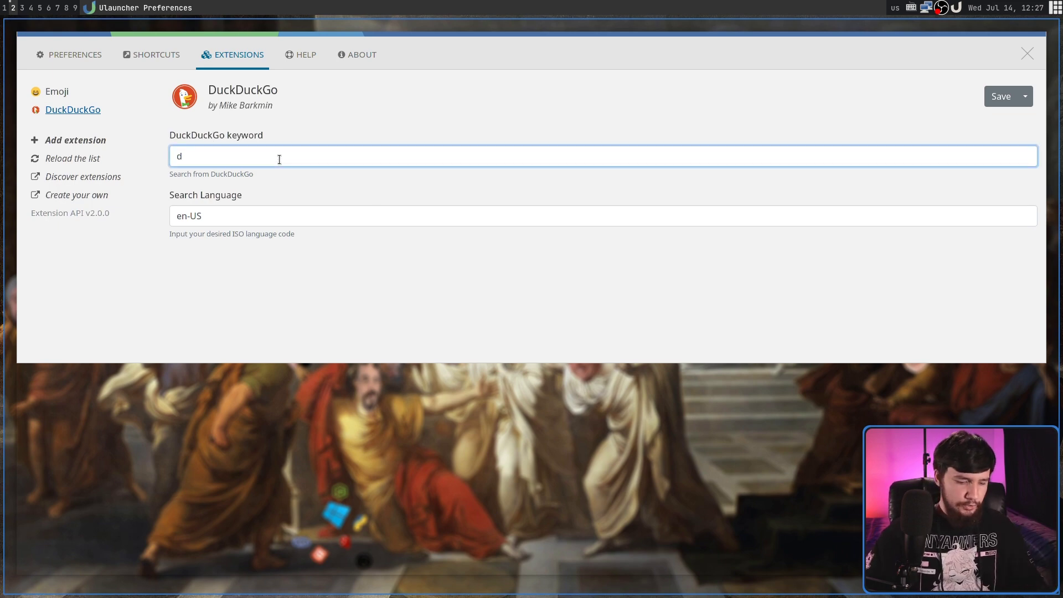
text(dg)
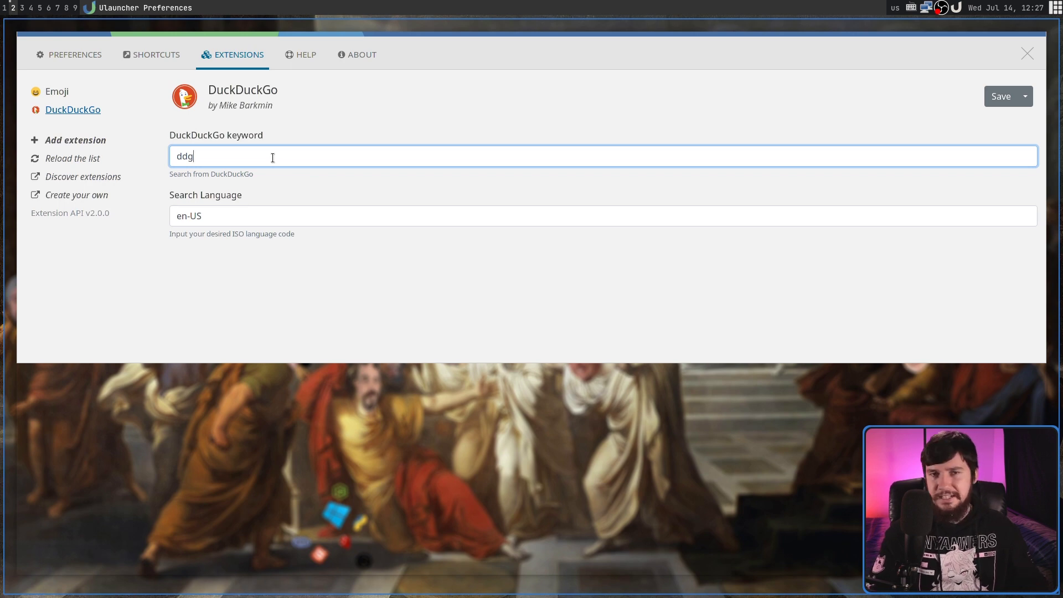
key(BackSpace)
key(BackSpace)
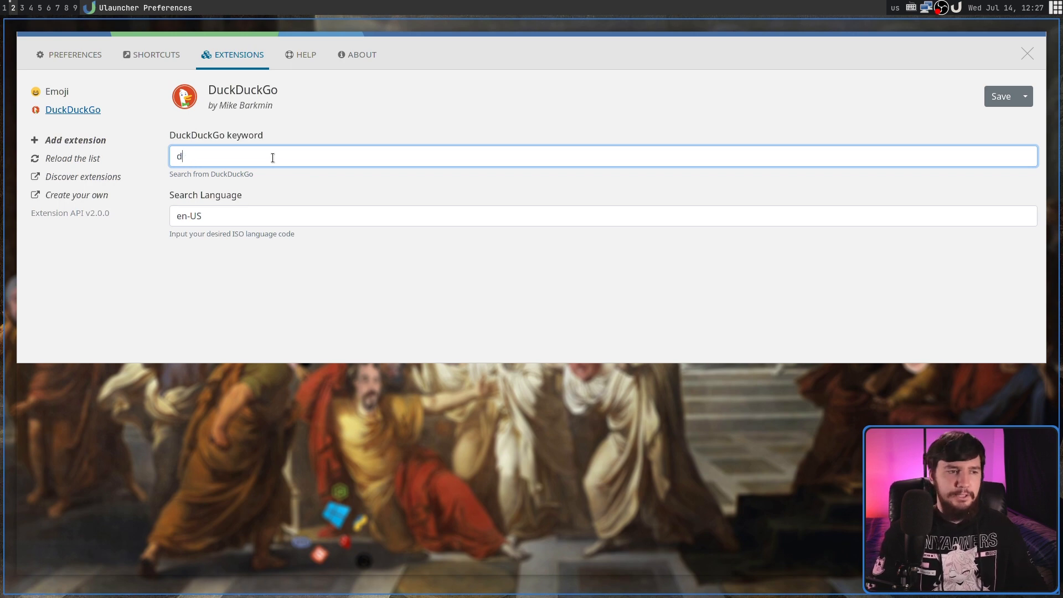
click(1000, 96)
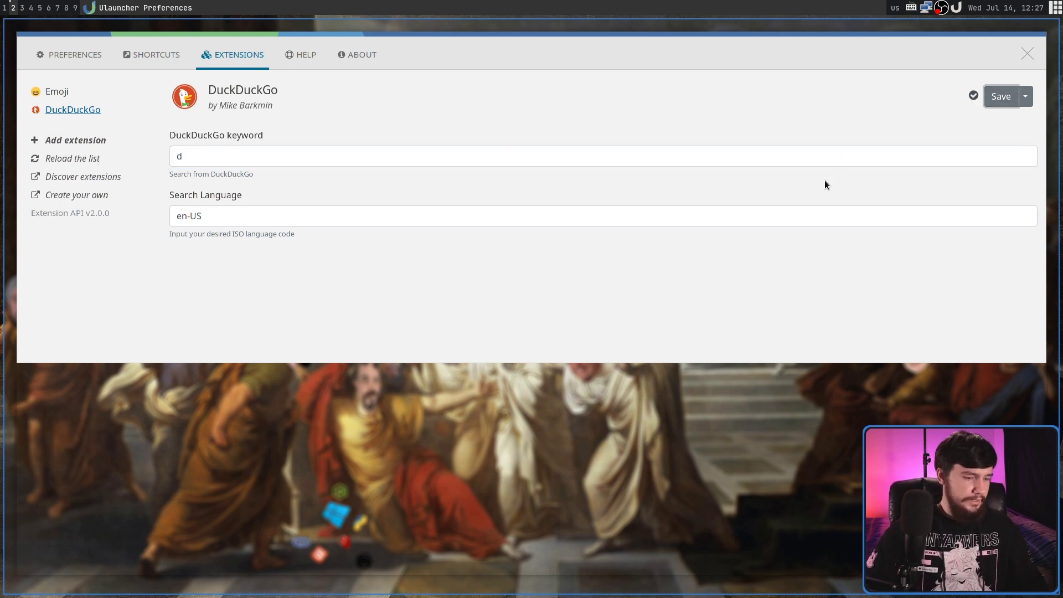
Search 'd hello world' via the DuckDuckGo extension and open the result in Brave
key(ctrl+space)
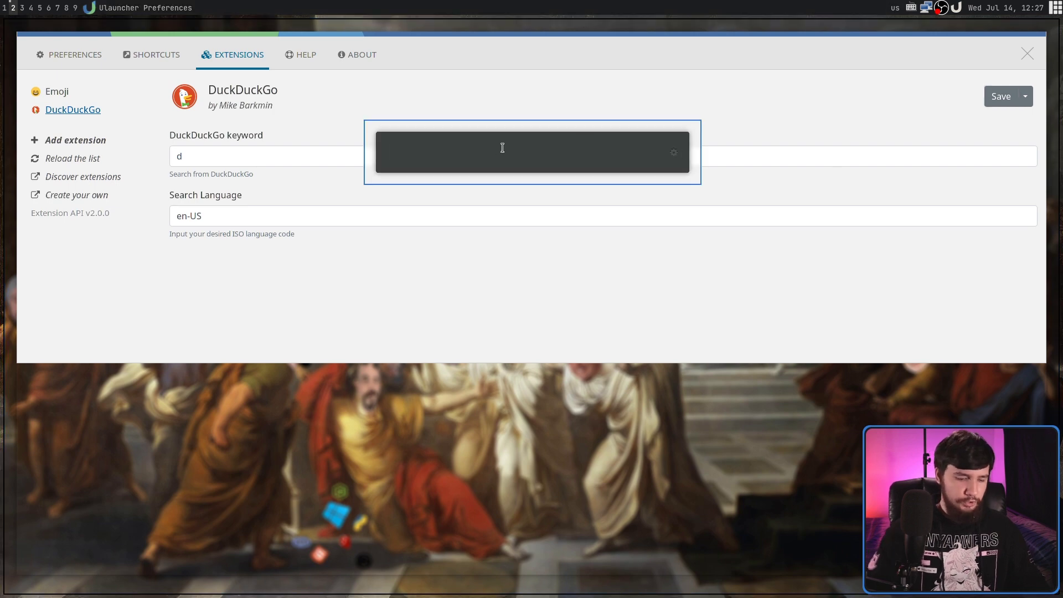
text(d)
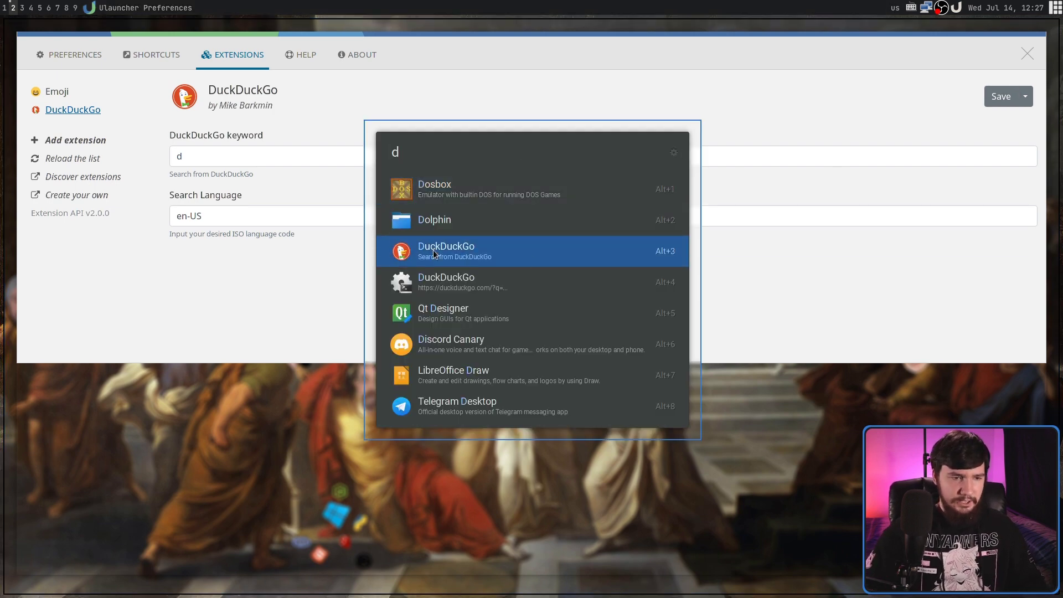
click(483, 254)
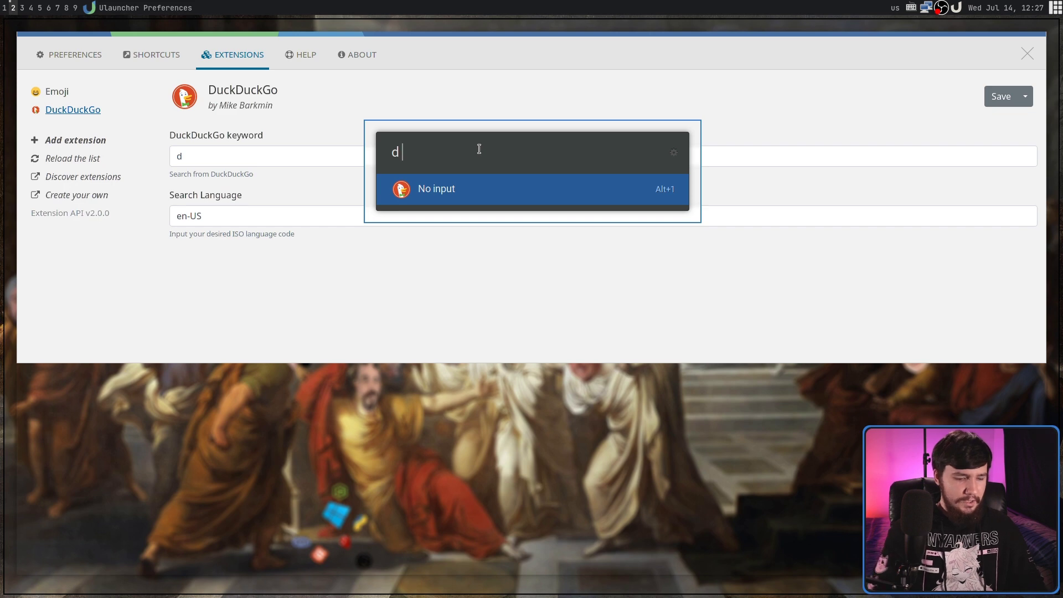
text(hell)
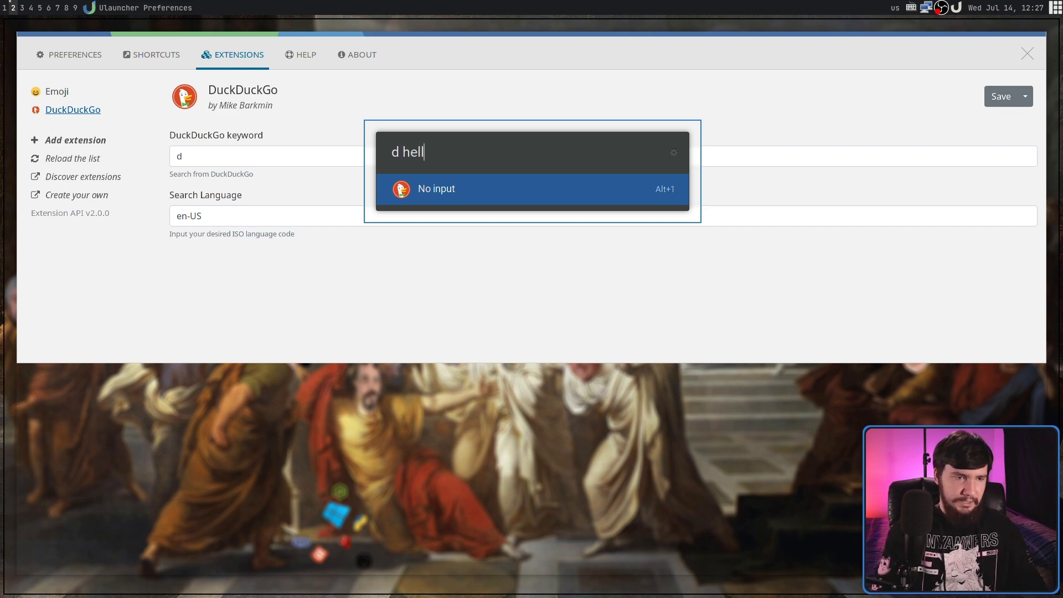
text(o world)
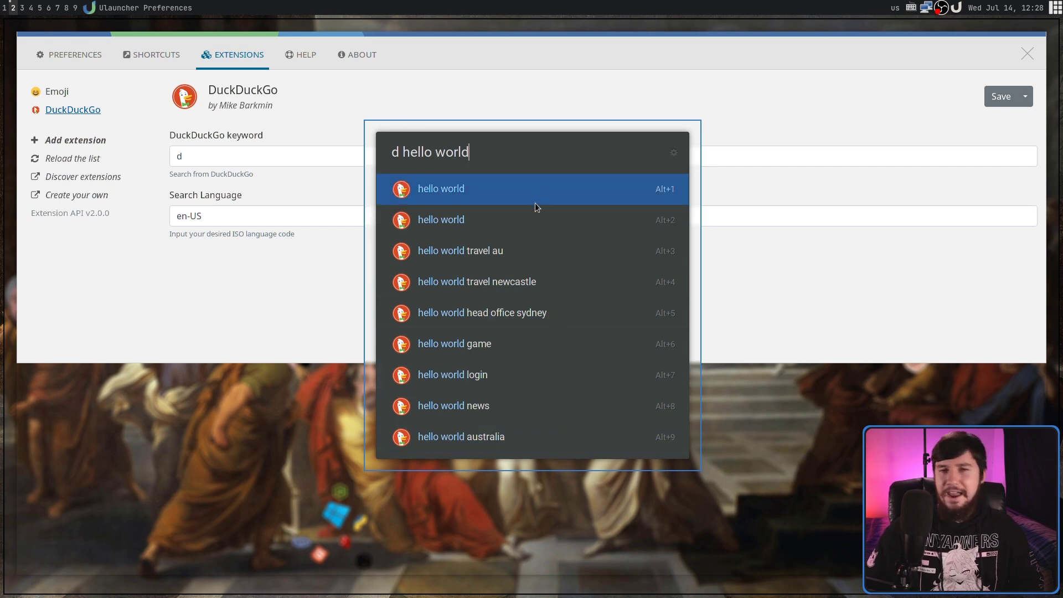
click(592, 188)
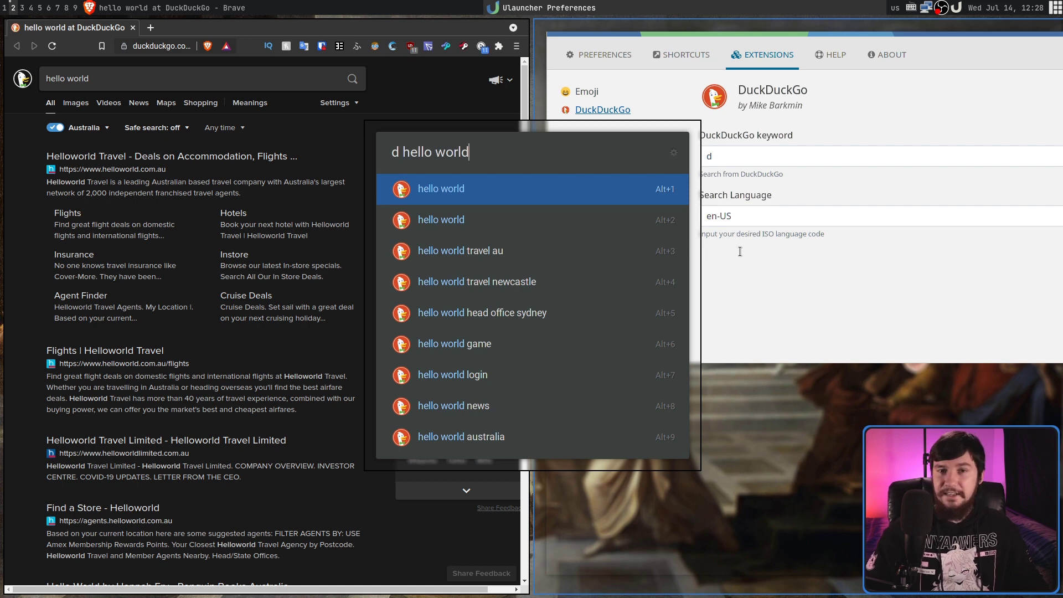
On workspace 1, bring up the Emoji extension in Ulauncher with its em keyword
key(super+1)
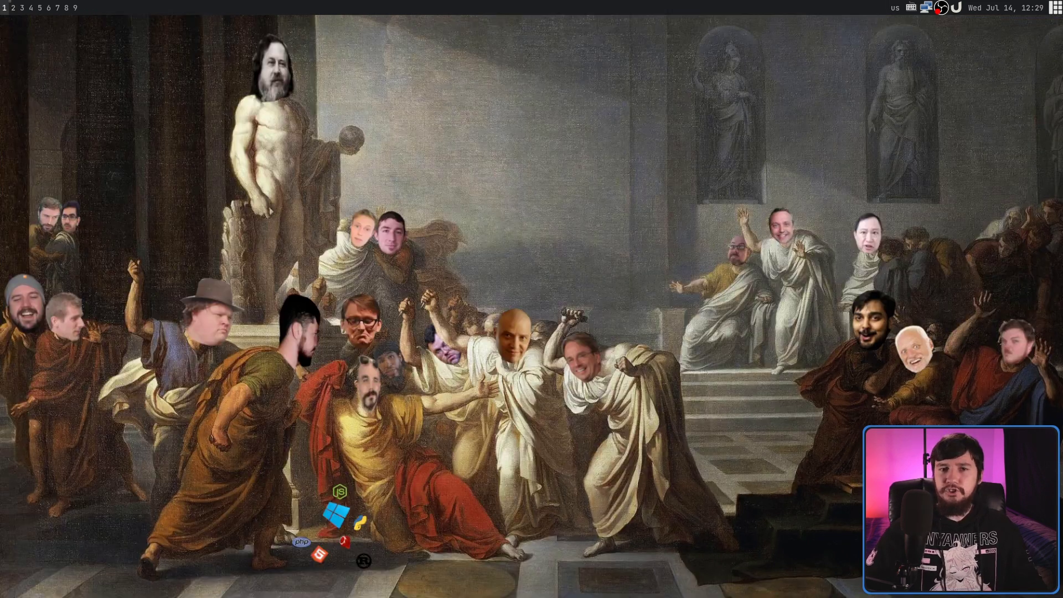
key(ctrl+space)
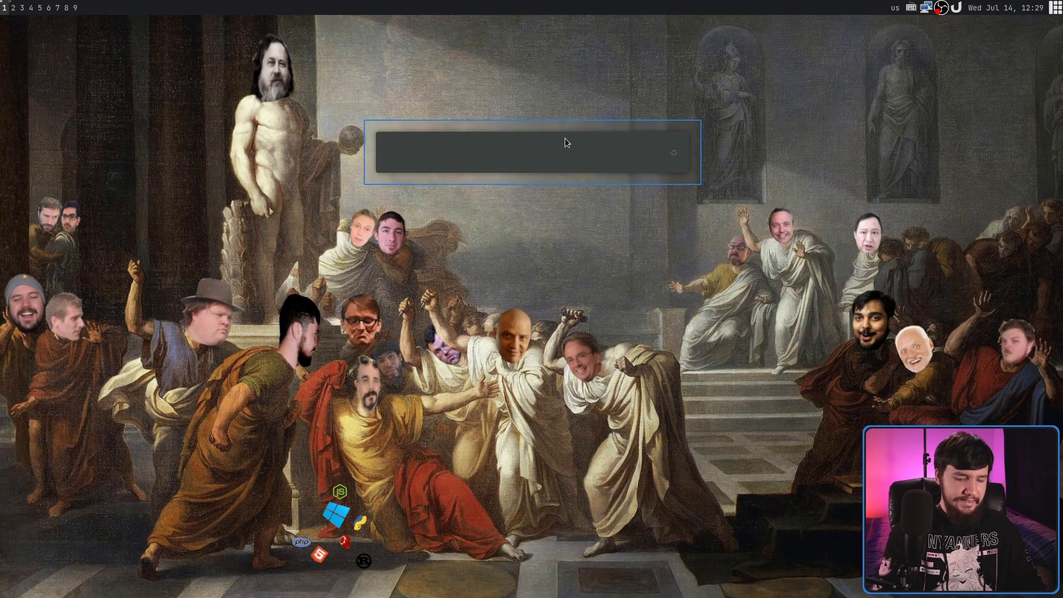
text(emo)
key(Return)
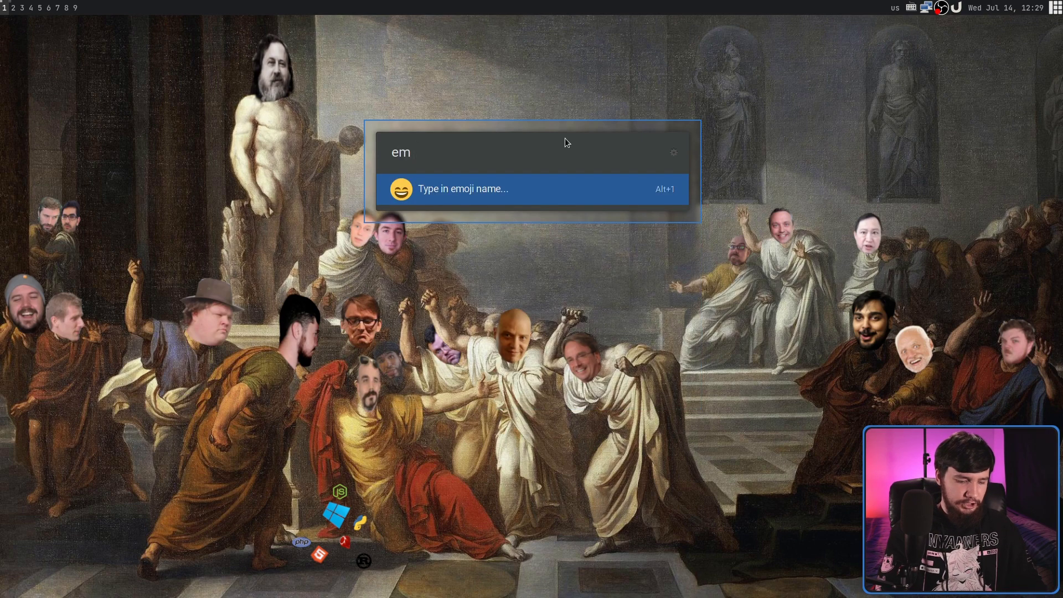
Choose the Grinning face with smiling eyes emoji and paste it into a new terminal
text(smi)
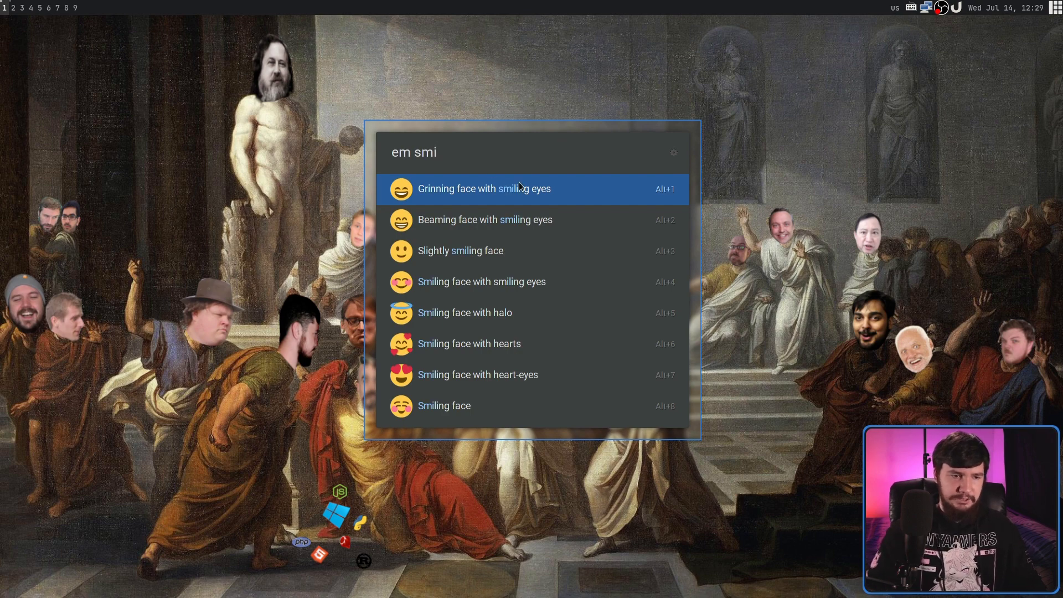
key(Down)
key(Up)
key(Return)
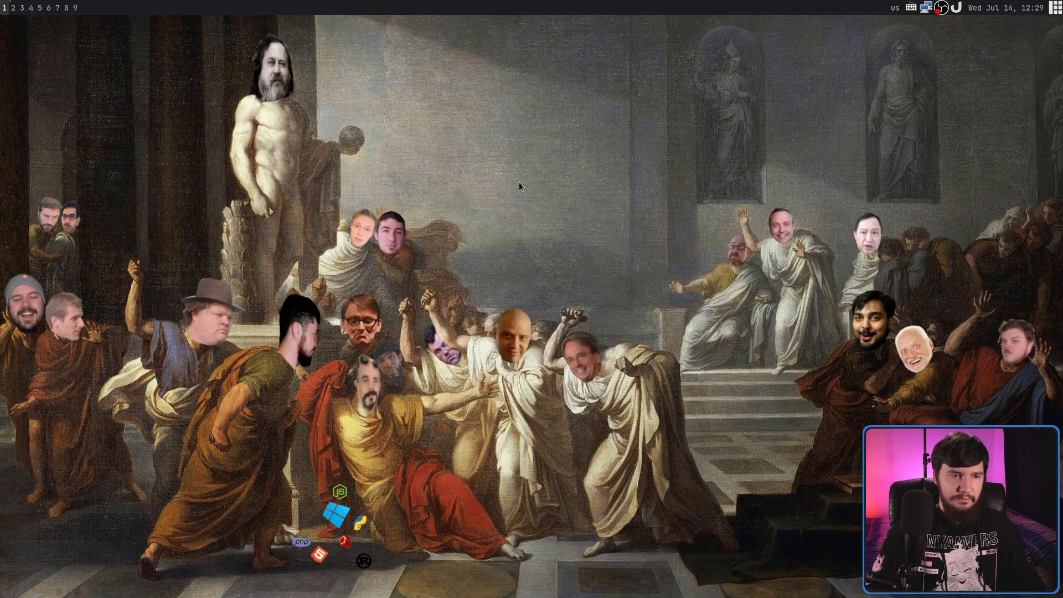
key(super+Return)
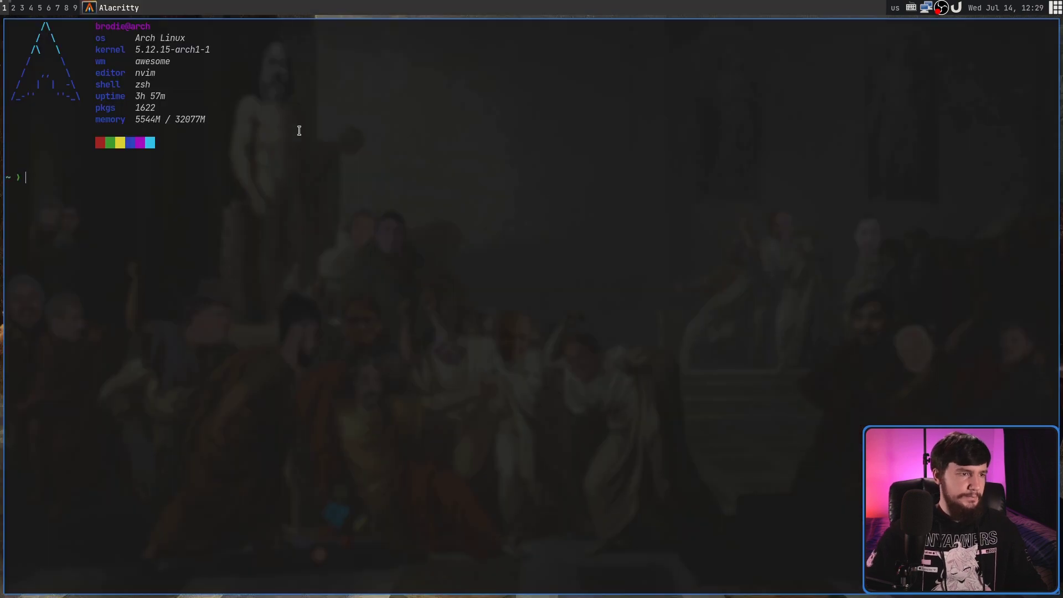
text(😄)
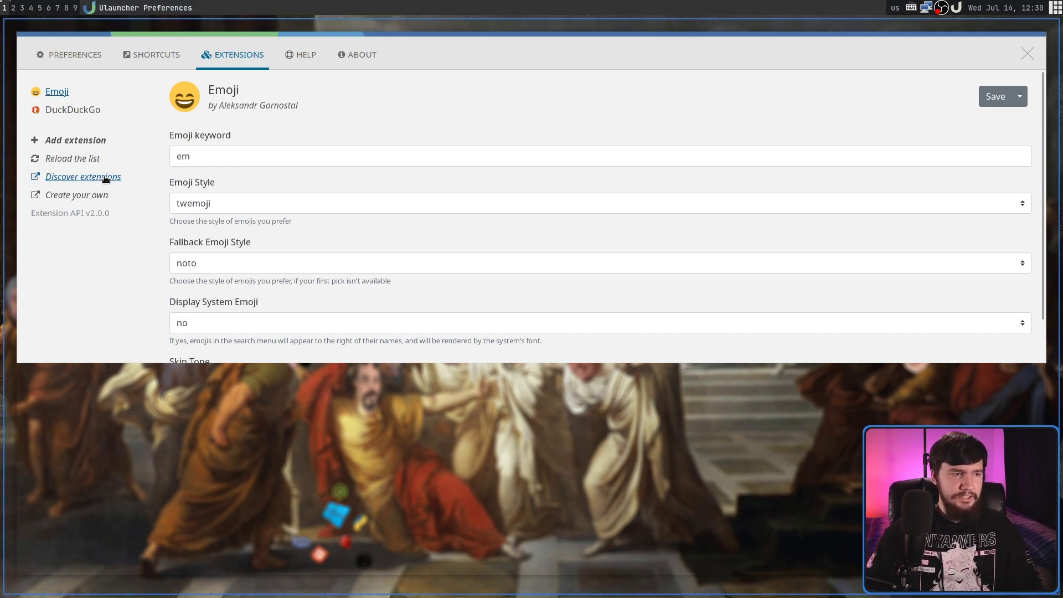
Open the online extension catalogue in Brave and sort it by GitHub stars
click(85, 177)
key(super+2)
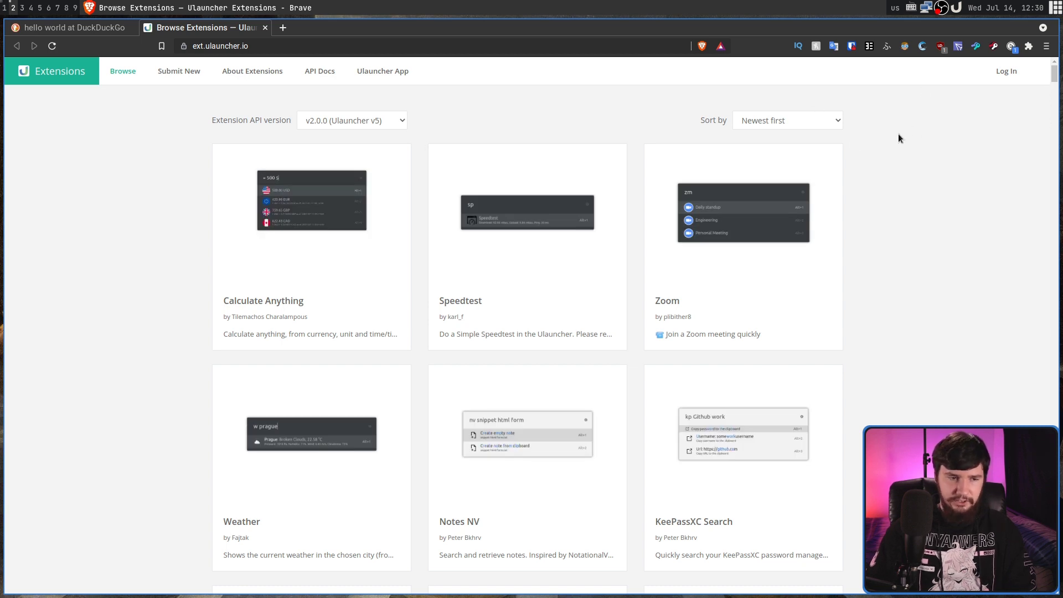
click(805, 118)
click(792, 119)
click(796, 118)
click(763, 146)
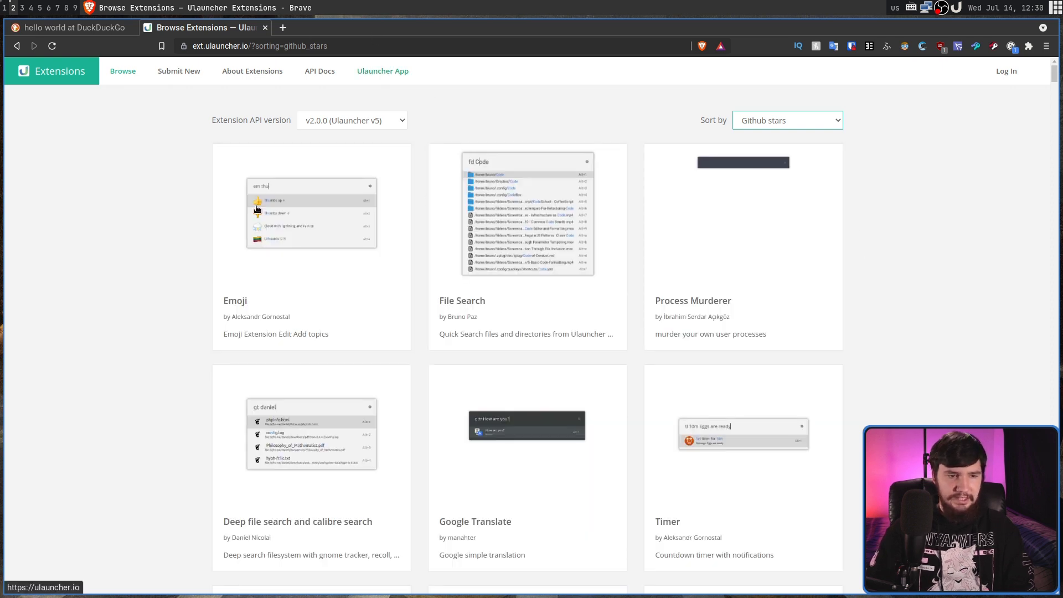
Scroll through the star-sorted extension grid to find the Unicode extension
scroll(1046, 235, down, 1)
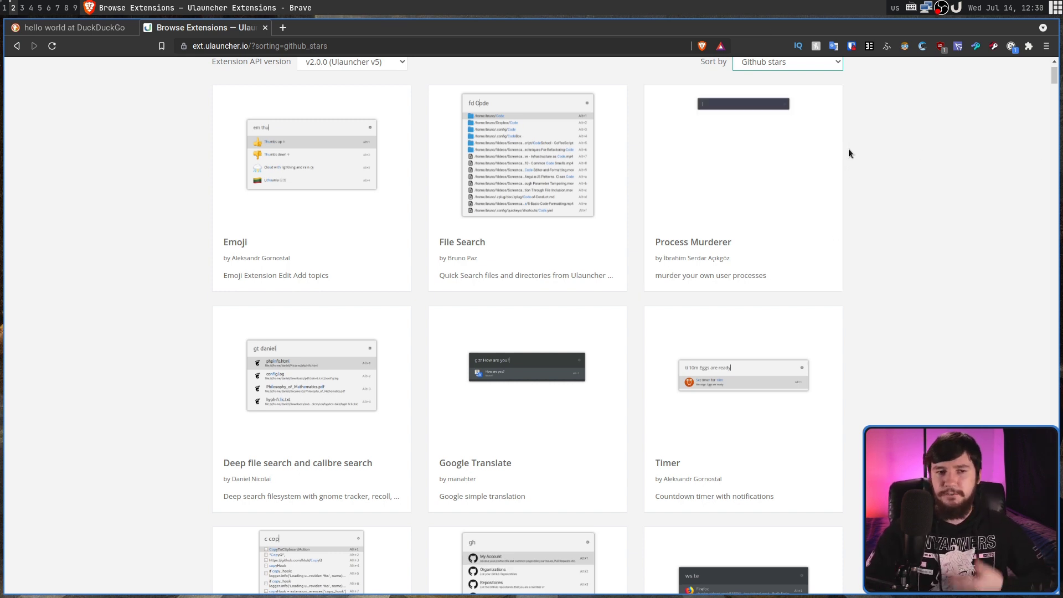
scroll(636, 298, down, 1)
scroll(844, 278, down, 3)
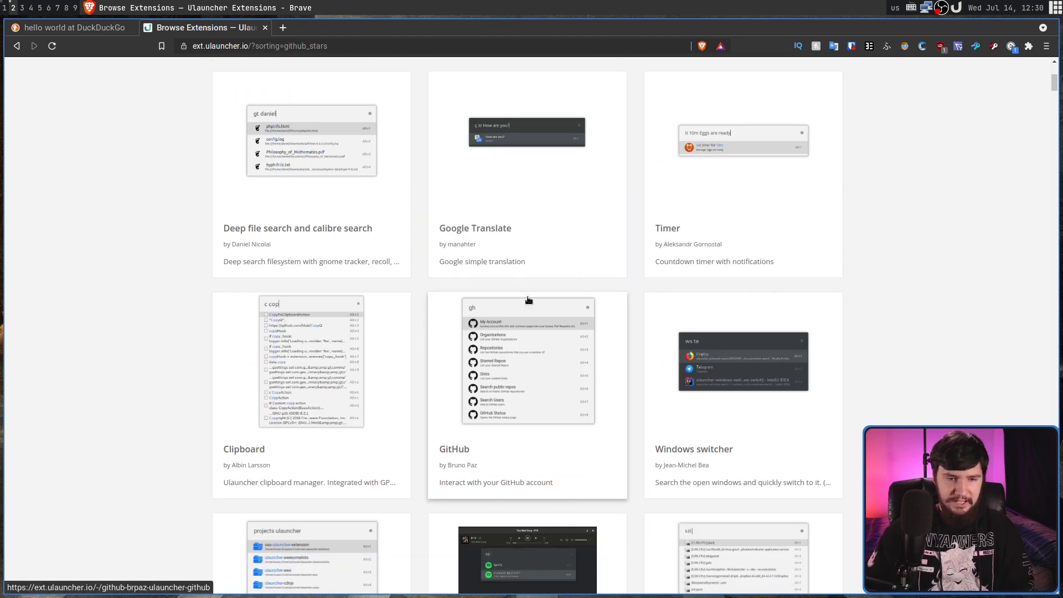
scroll(797, 253, down, 2)
scroll(623, 297, down, 3)
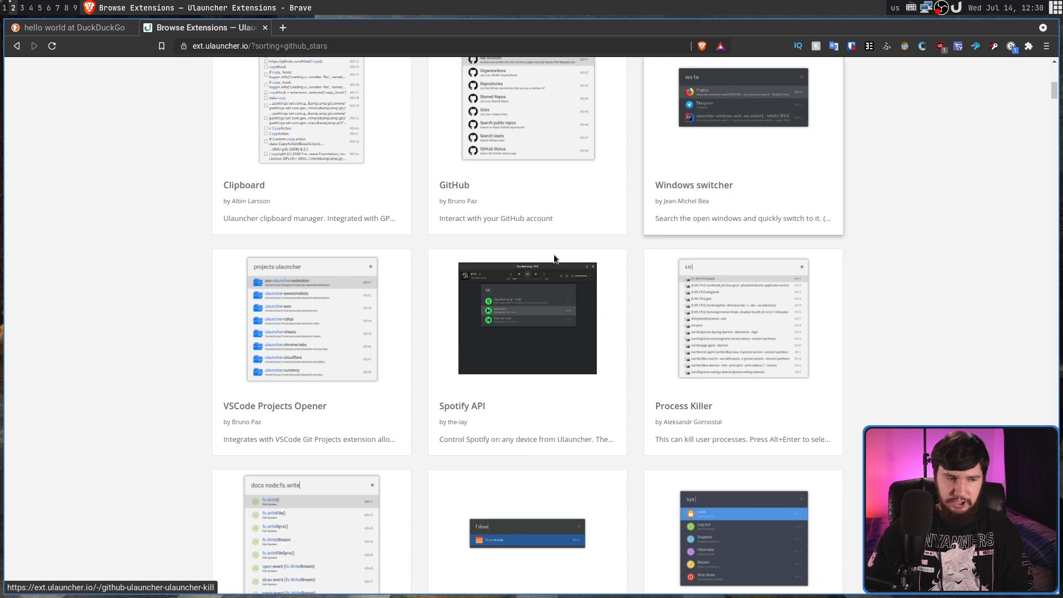
scroll(713, 326, down, 5)
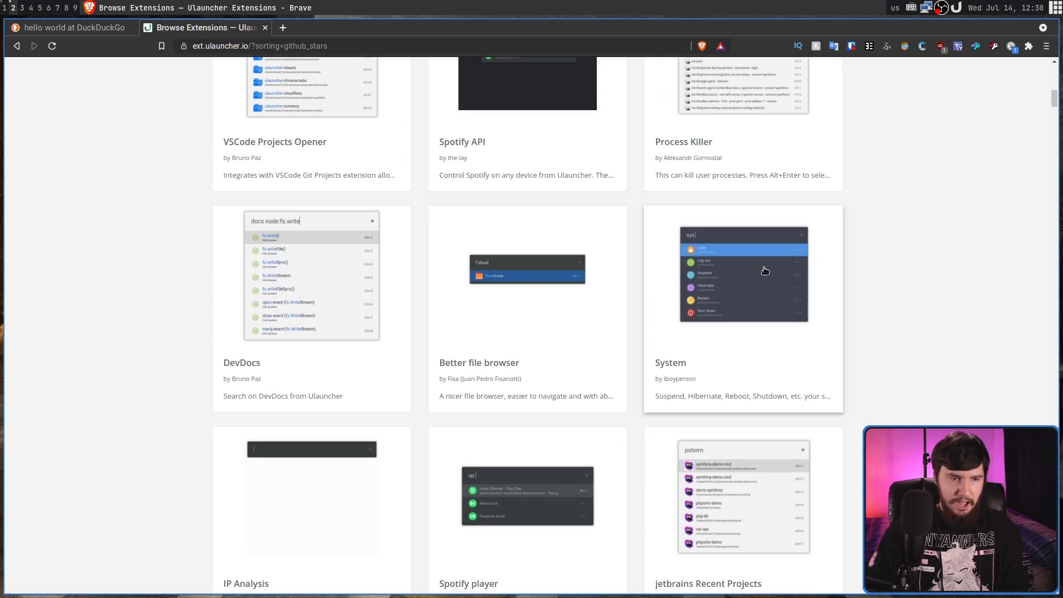
scroll(871, 217, down, 2)
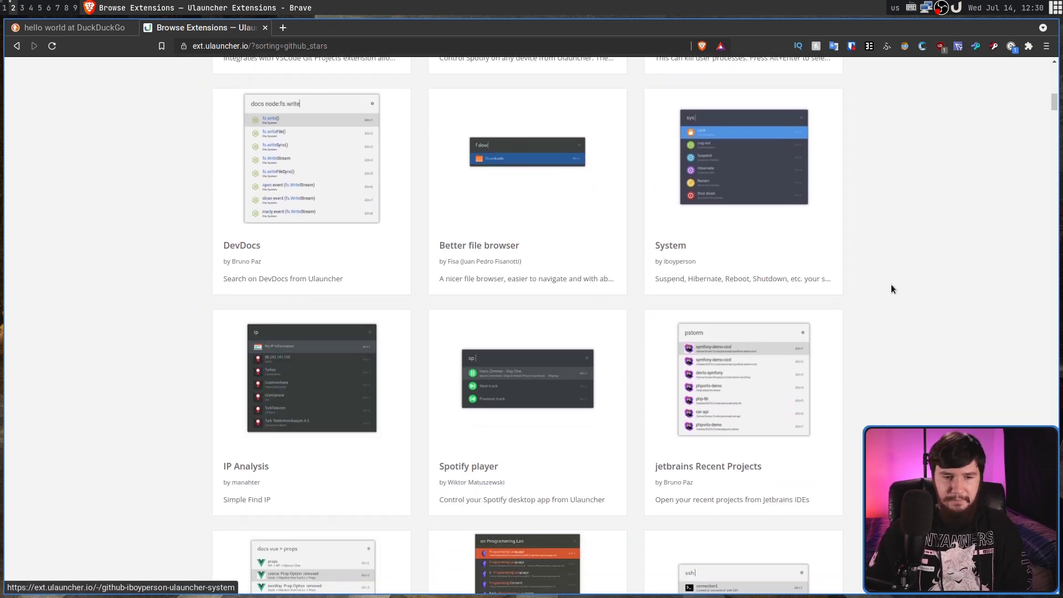
scroll(848, 301, down, 4)
scroll(848, 302, down, 3)
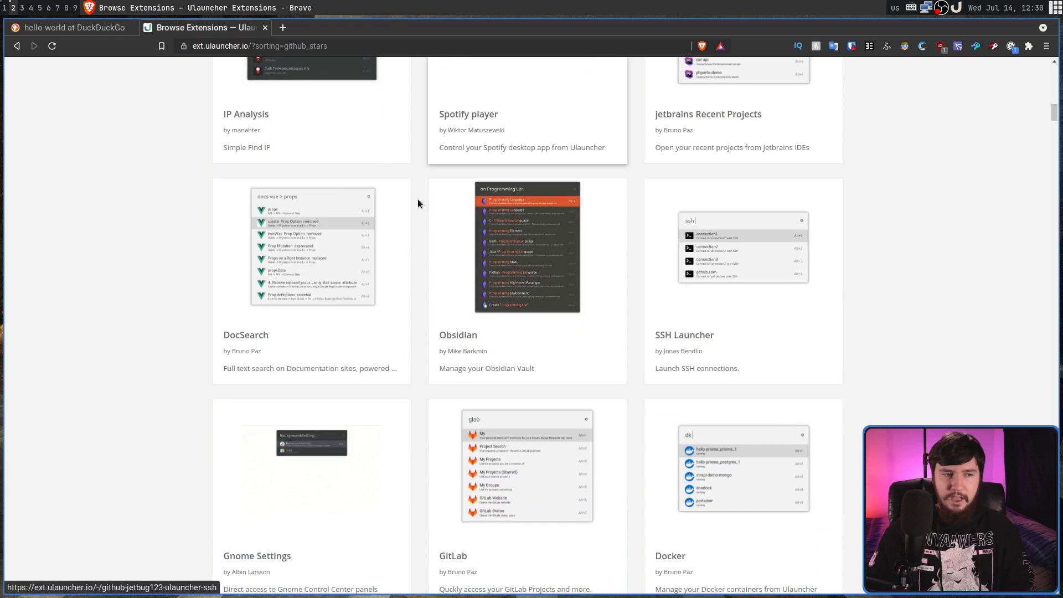
scroll(794, 168, down, 3)
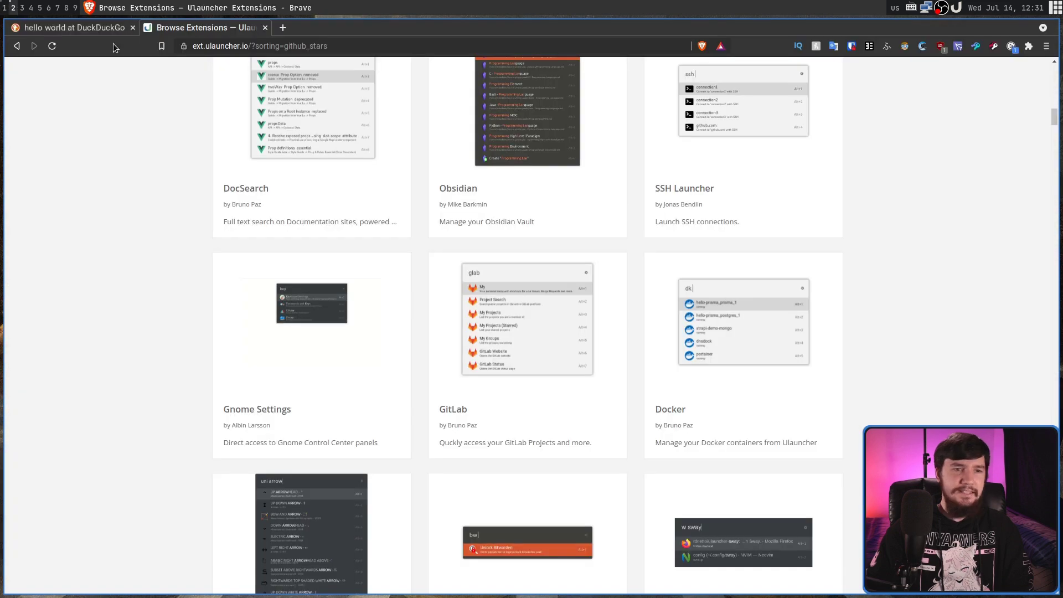
scroll(895, 267, down, 6)
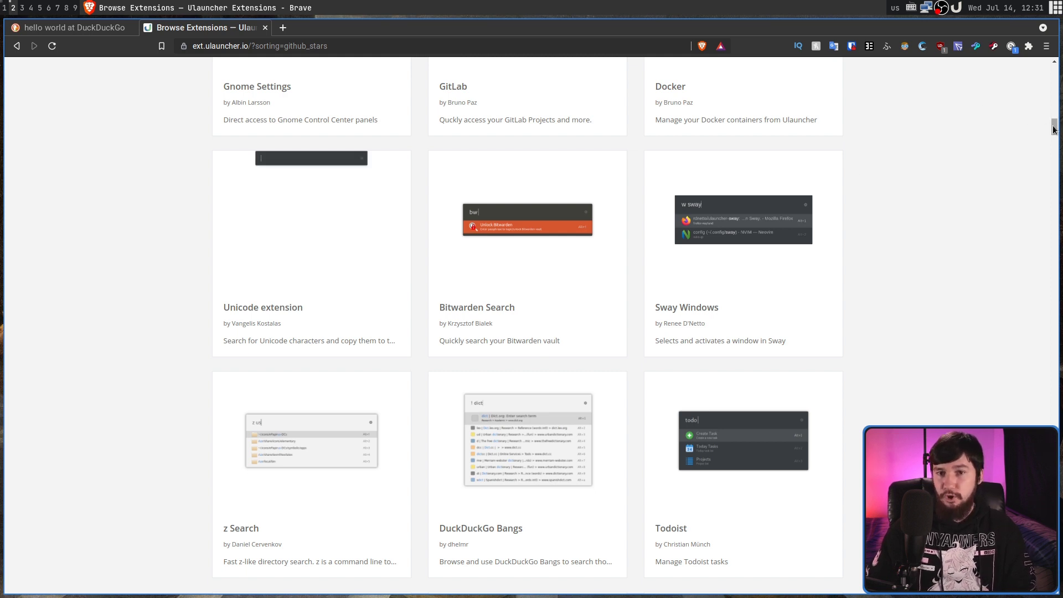
scroll(987, 138, down, 4)
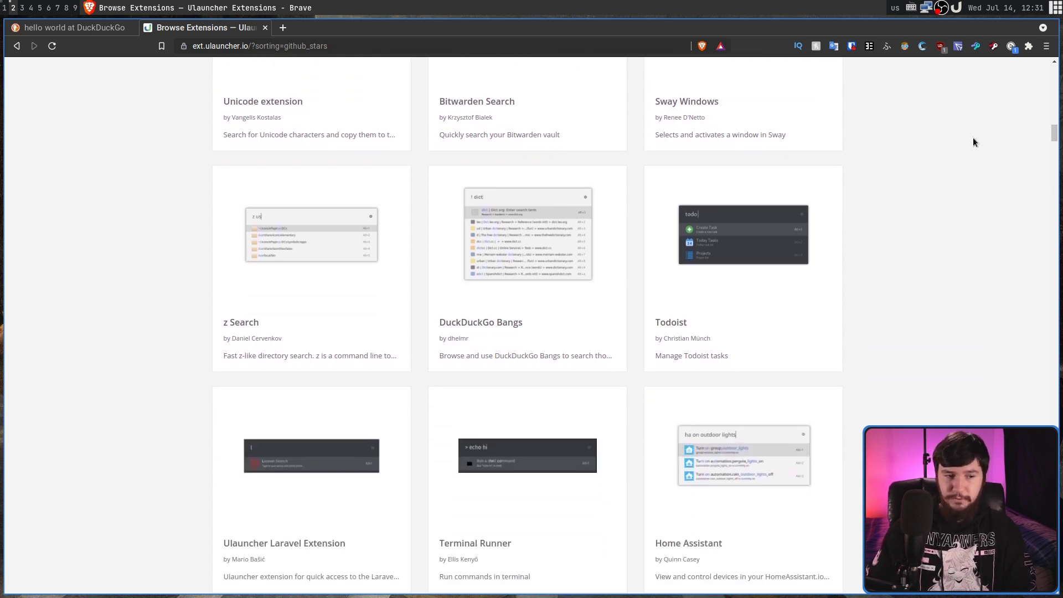
scroll(970, 141, down, 5)
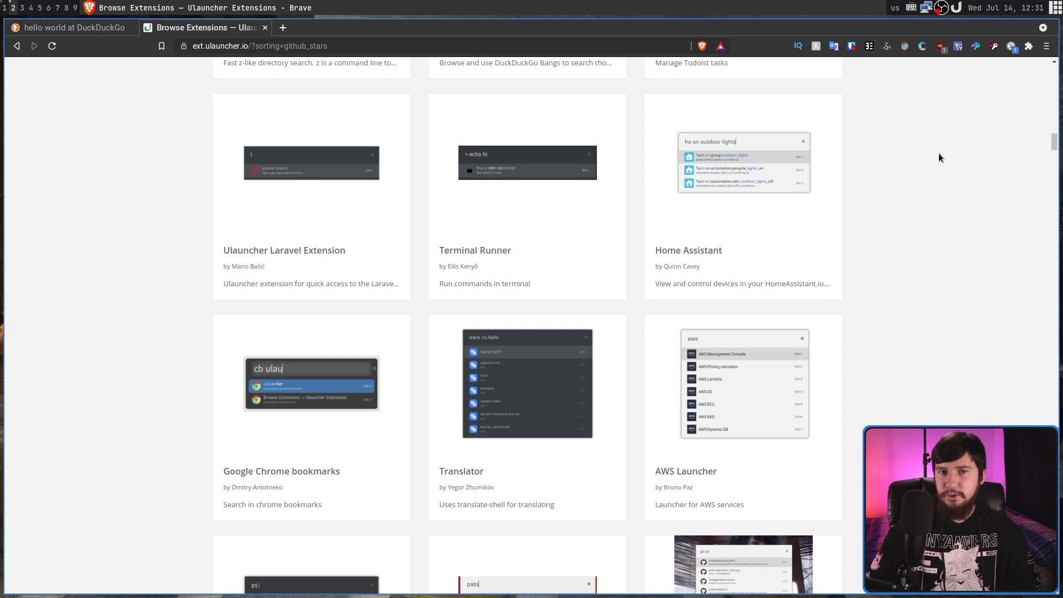
scroll(938, 158, up, 9)
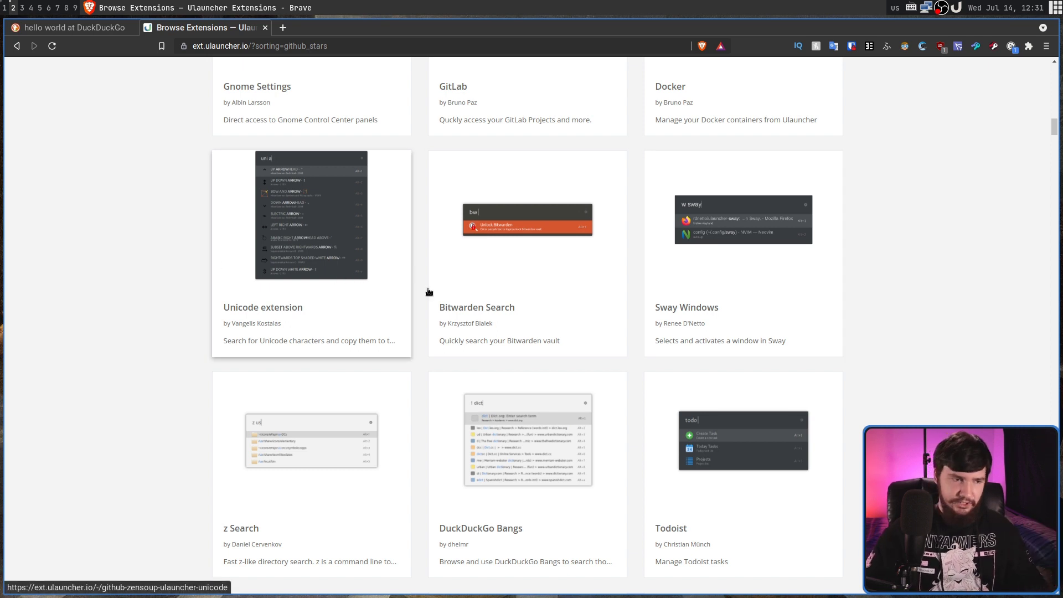
Install the Unicode extension in Ulauncher from its copied GitHub URL
click(364, 235)
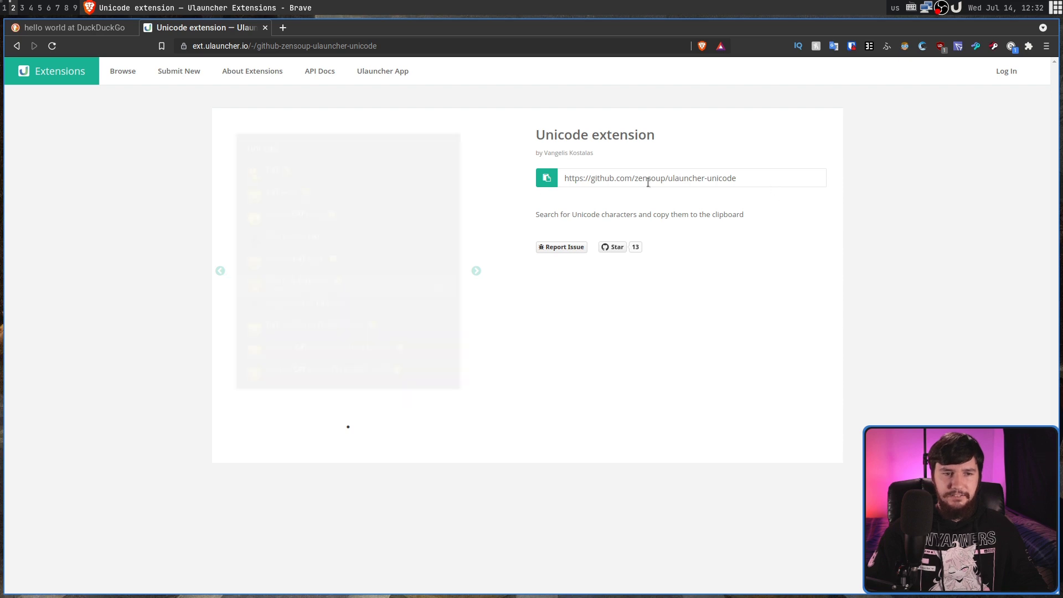
click(547, 177)
key(super+1)
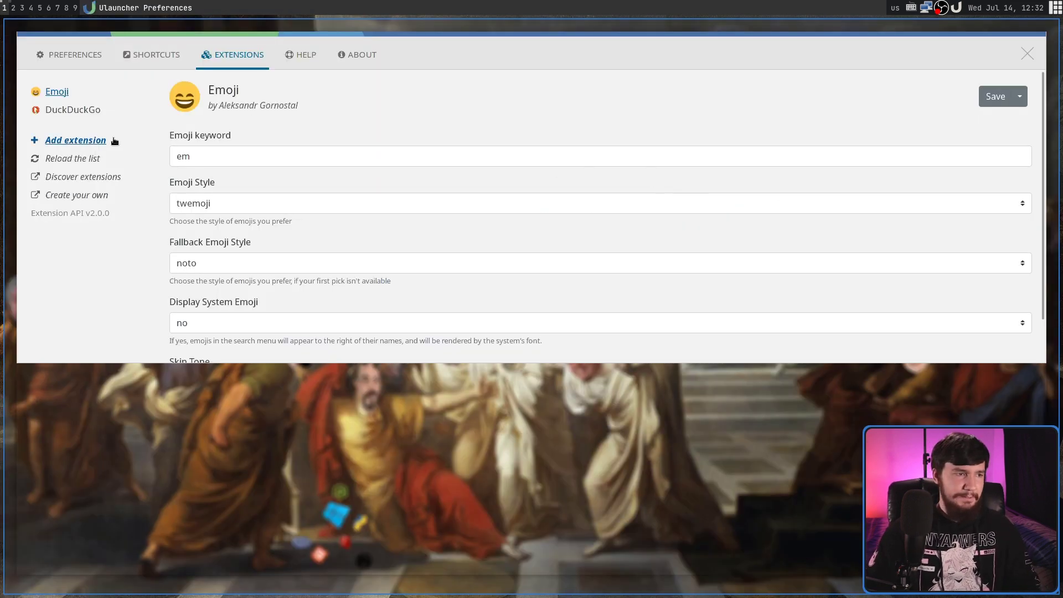
click(69, 141)
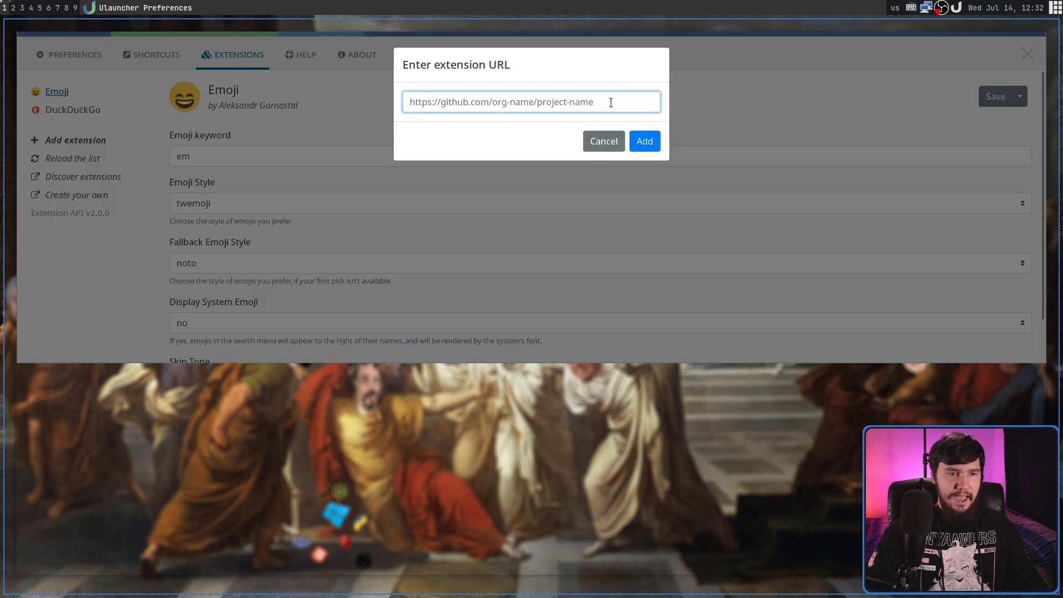
key(ctrl+v)
click(639, 139)
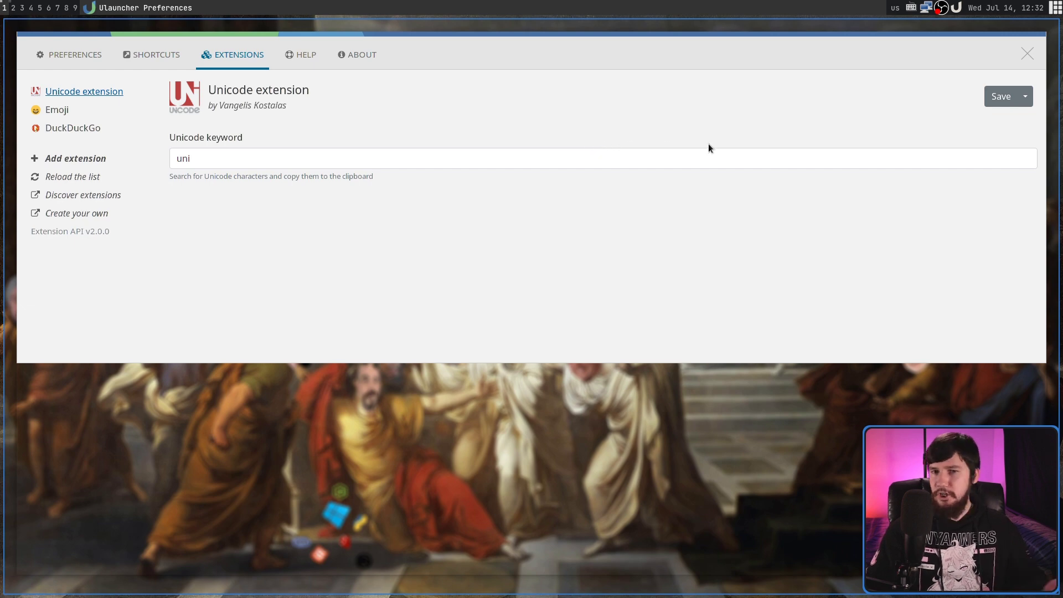
Close Preferences and search 'uni katakana' in the launcher
key(alt+F4)
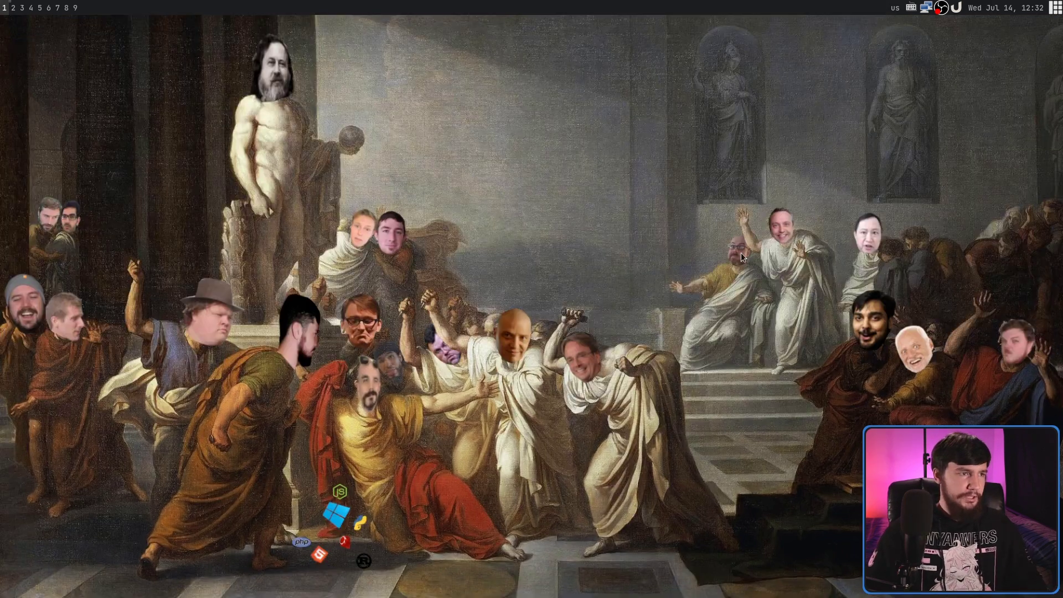
key(ctrl+space)
text(u)
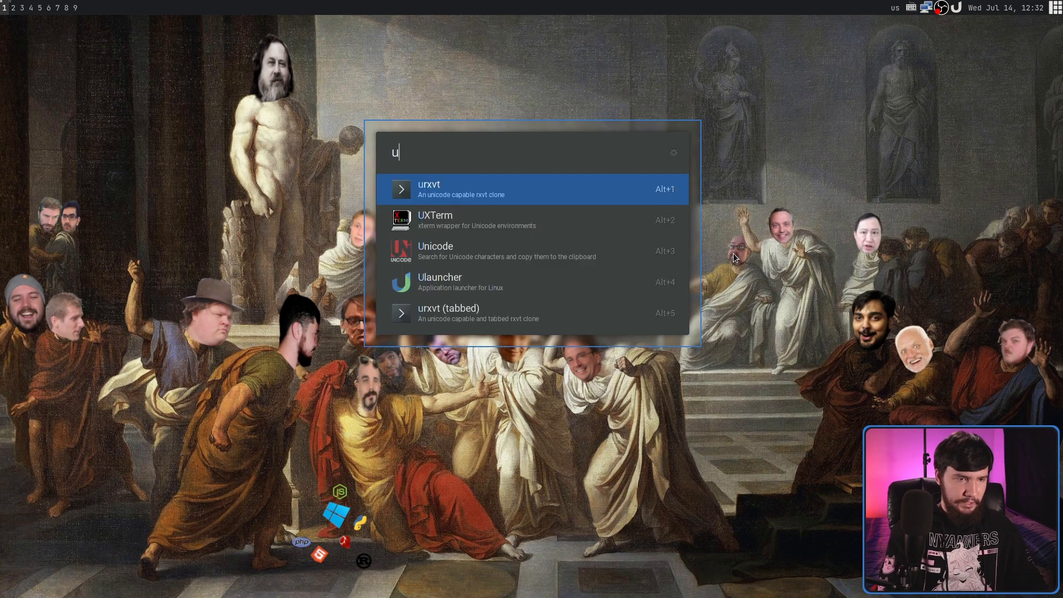
text(ni )
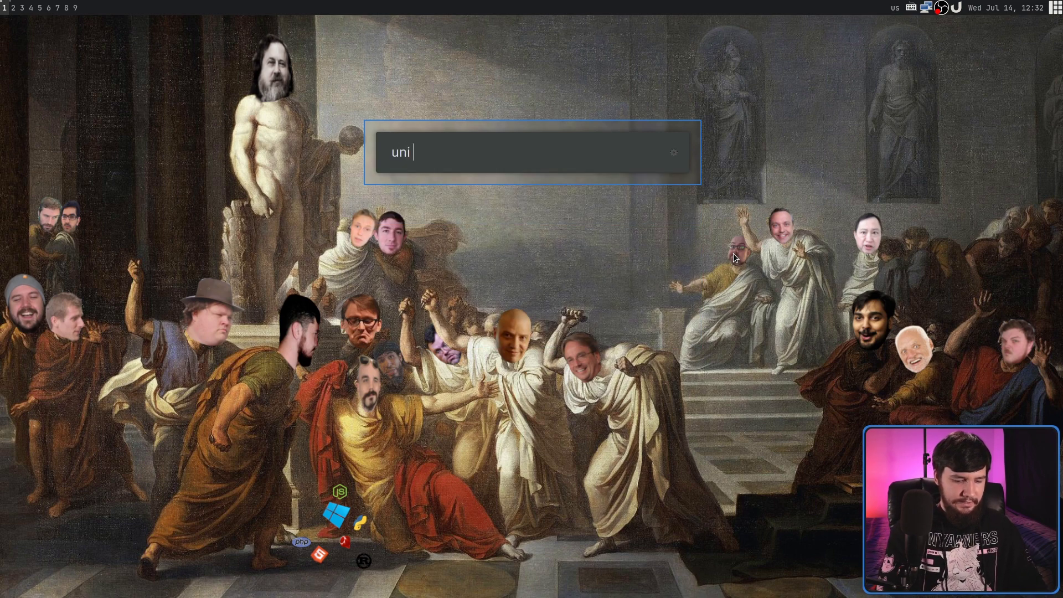
text(katakana)
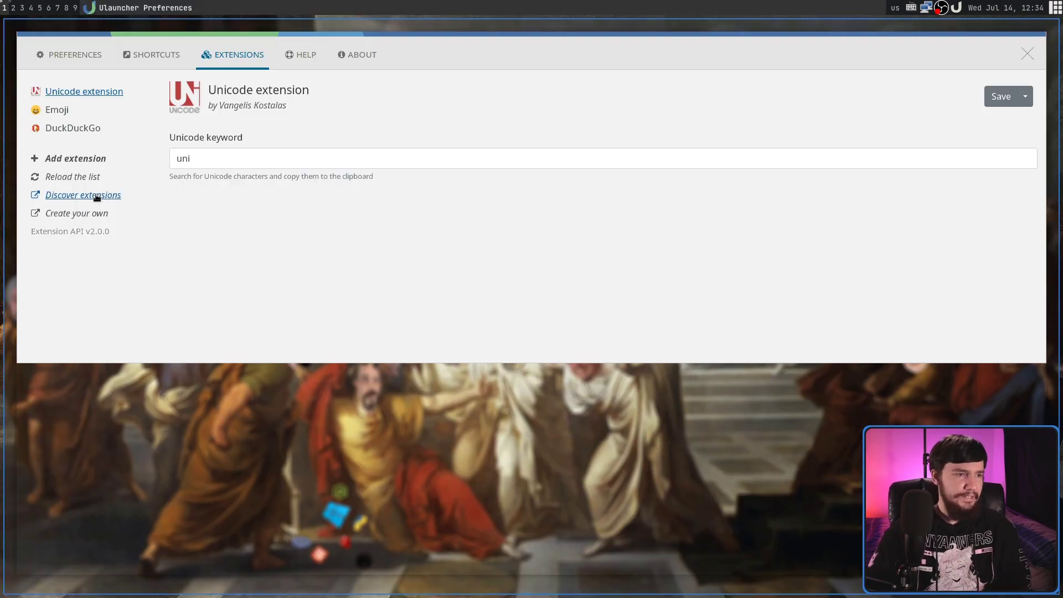
Open the Create your own extensions guide from the Extensions settings
click(69, 213)
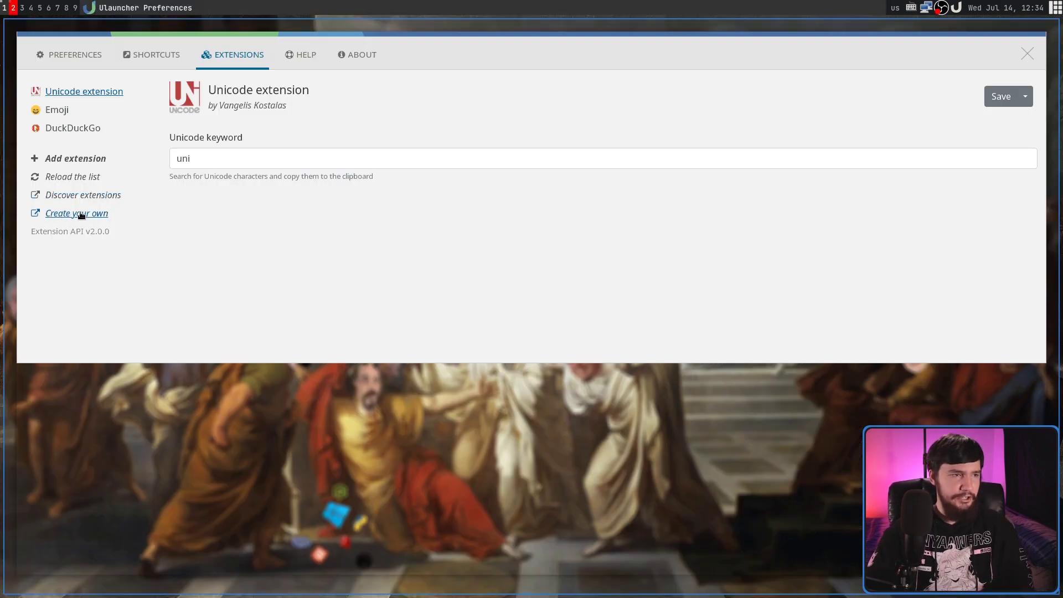
key(super+2)
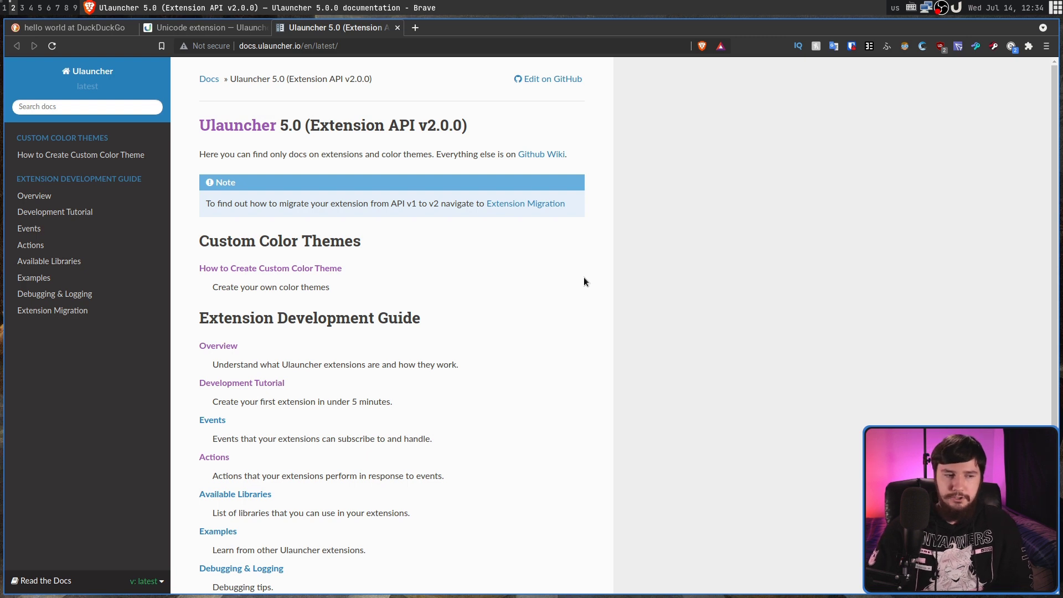
scroll(423, 327, down, 2)
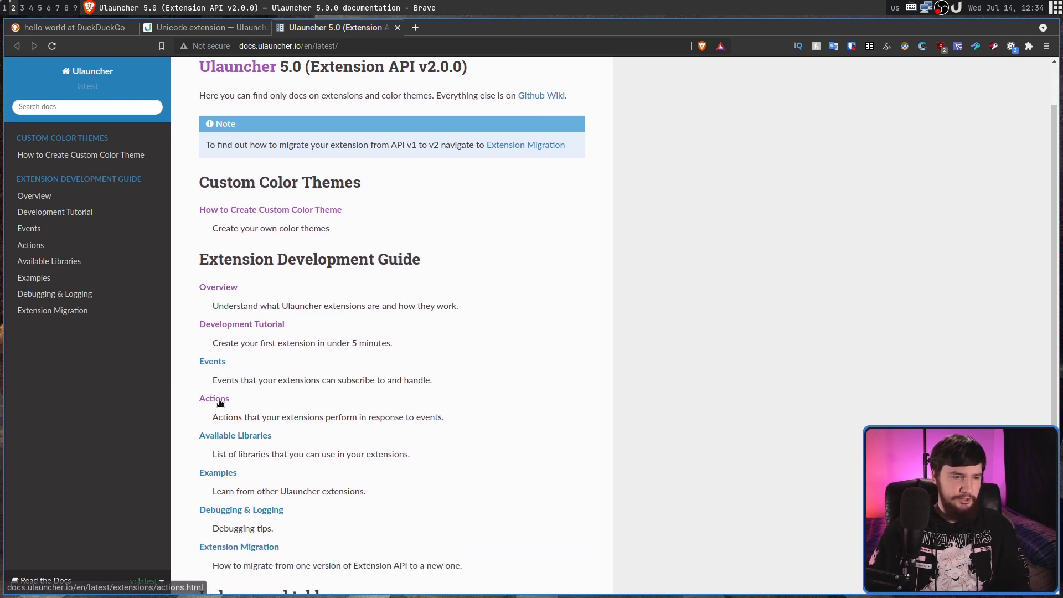
click(214, 398)
drag(1038, 95, 1021, 78)
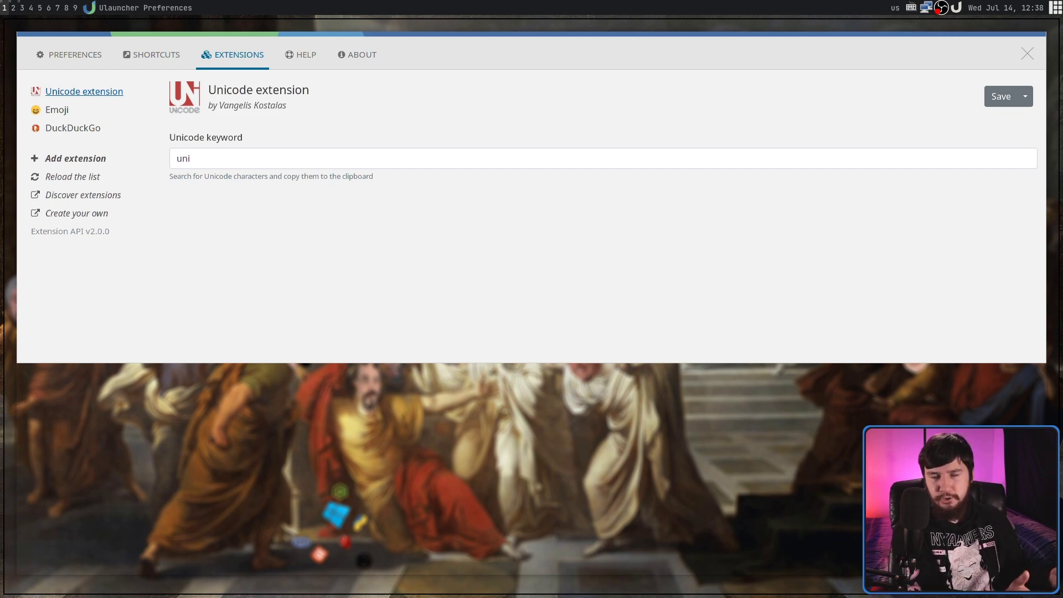
click(61, 52)
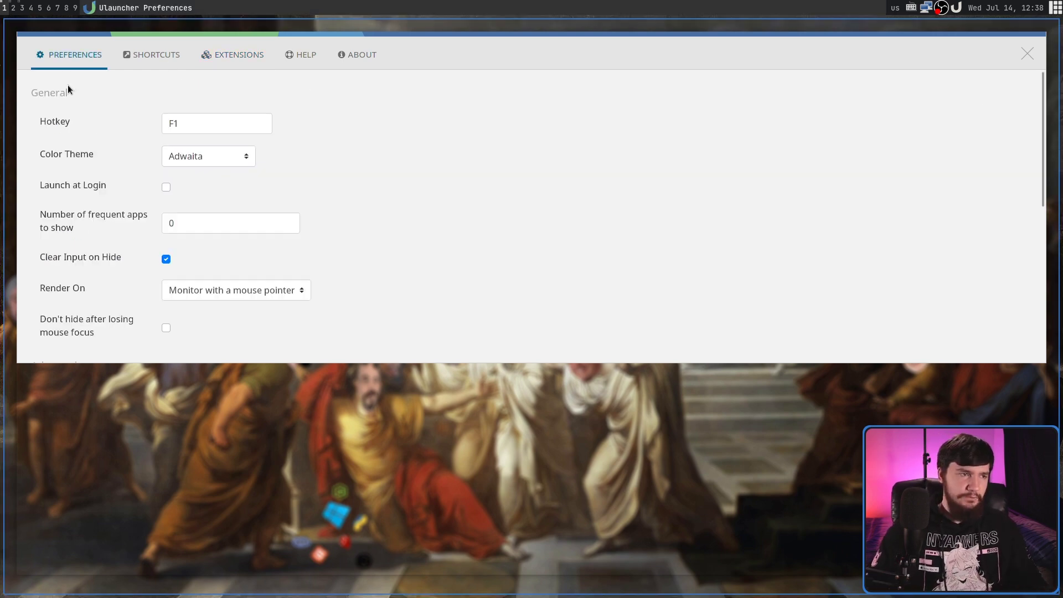
click(197, 158)
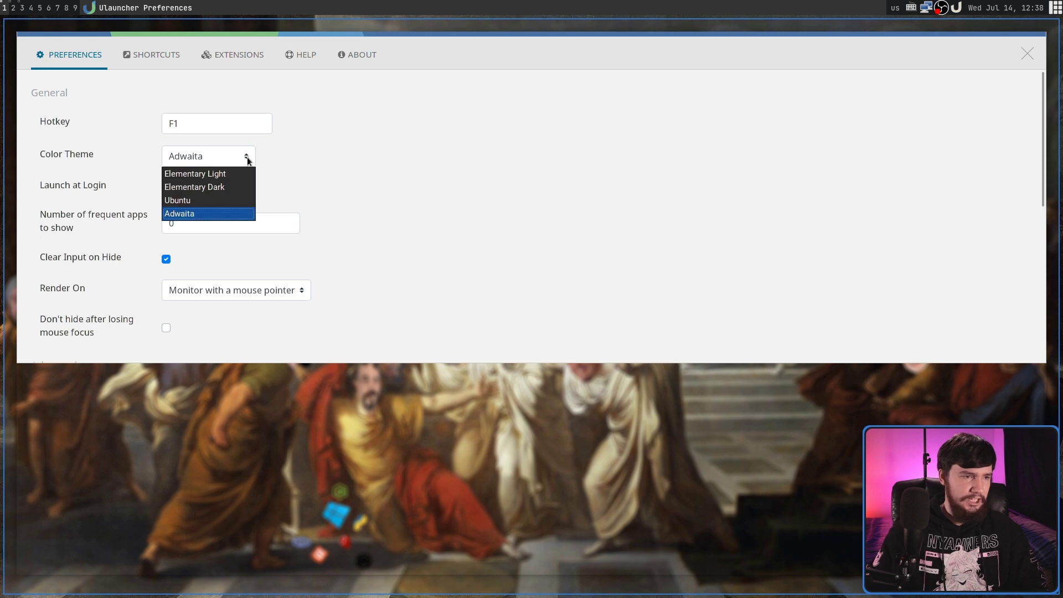
click(227, 172)
click(228, 158)
click(227, 173)
key(F1)
click(218, 155)
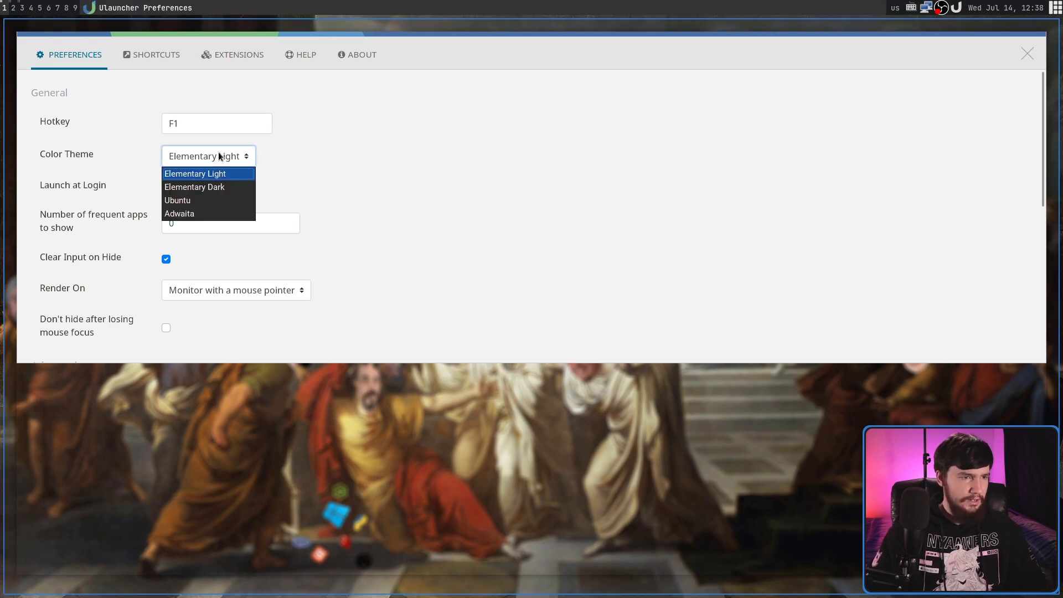
click(215, 189)
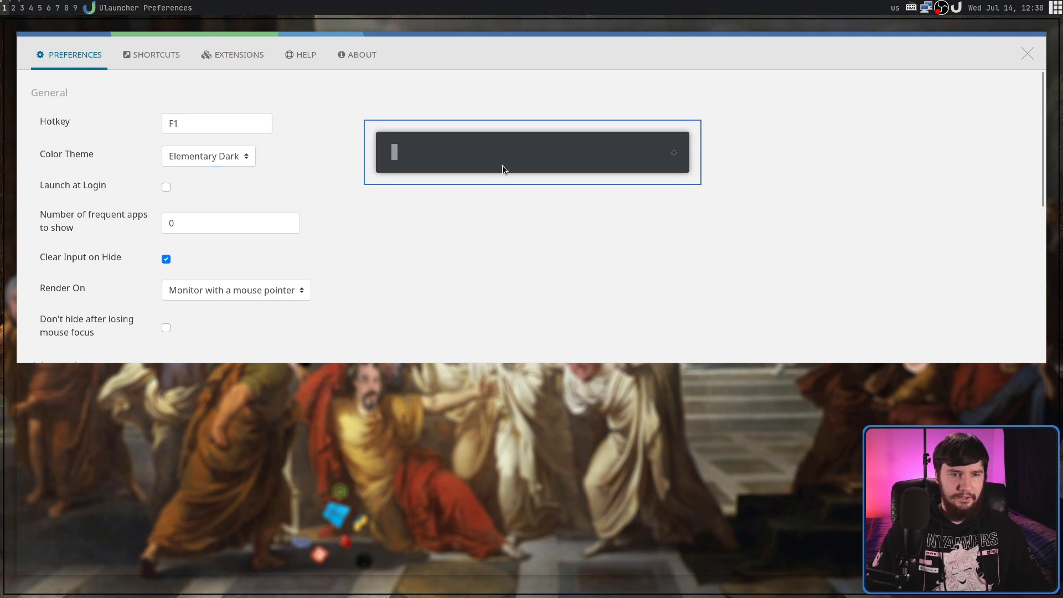
click(225, 158)
click(214, 200)
key(F1)
key(F1)
key(F1)
click(194, 156)
click(221, 213)
key(F1)
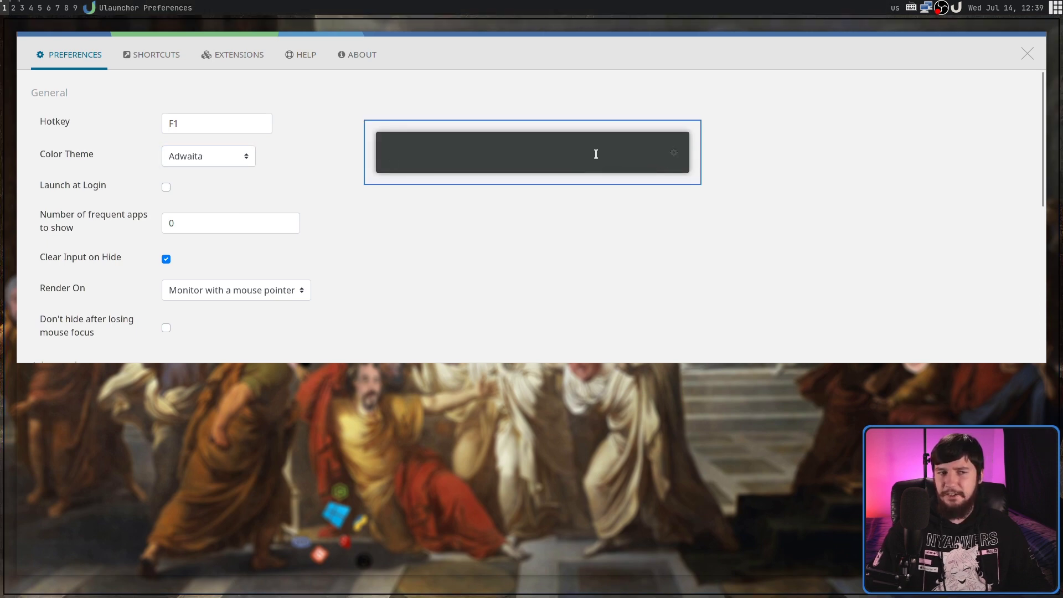
key(F1)
click(624, 115)
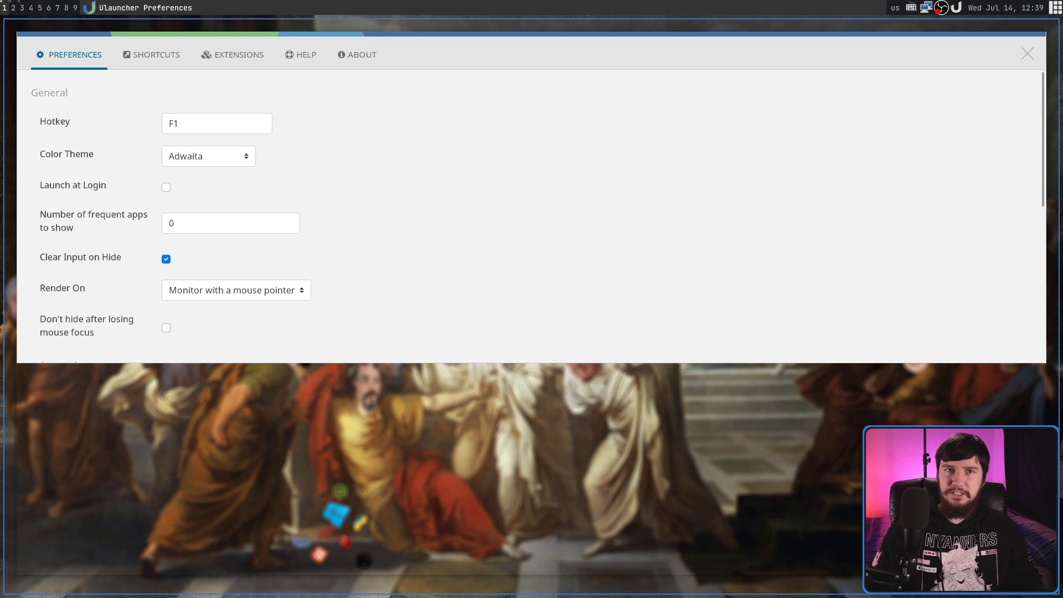
Open the Mint-Y-Dark theme repository from the colour themes gist
key(super+2)
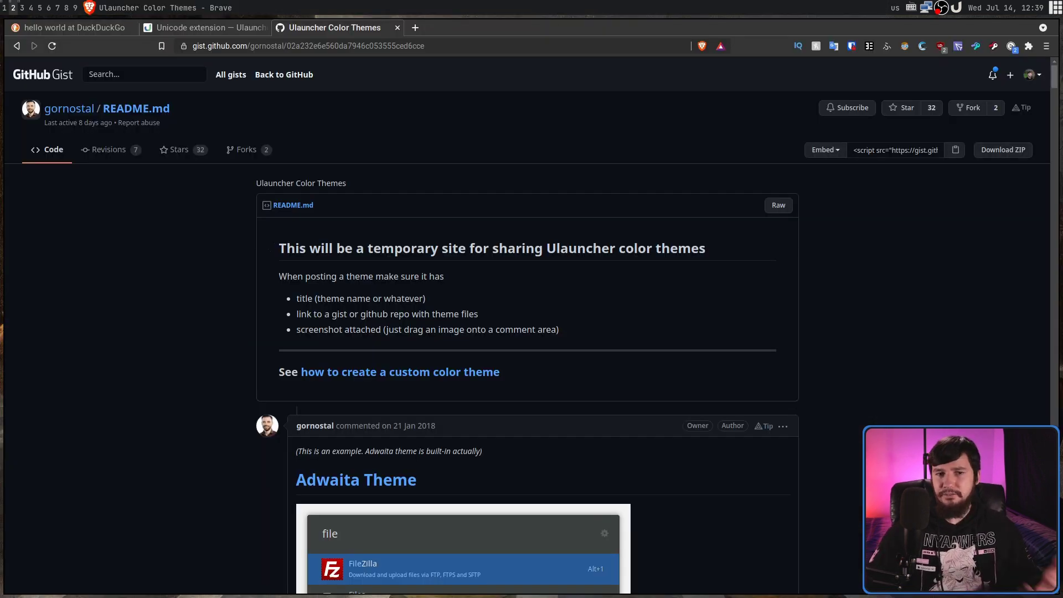
scroll(572, 310, down, 1)
scroll(571, 310, down, 15)
scroll(664, 311, down, 12)
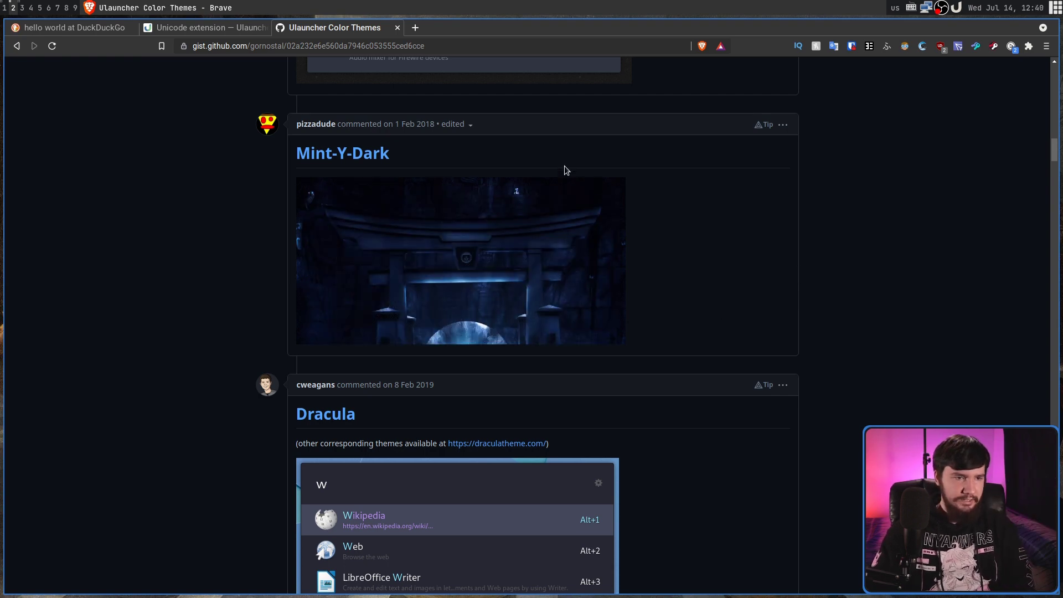
scroll(560, 199, down, 10)
scroll(557, 235, up, 8)
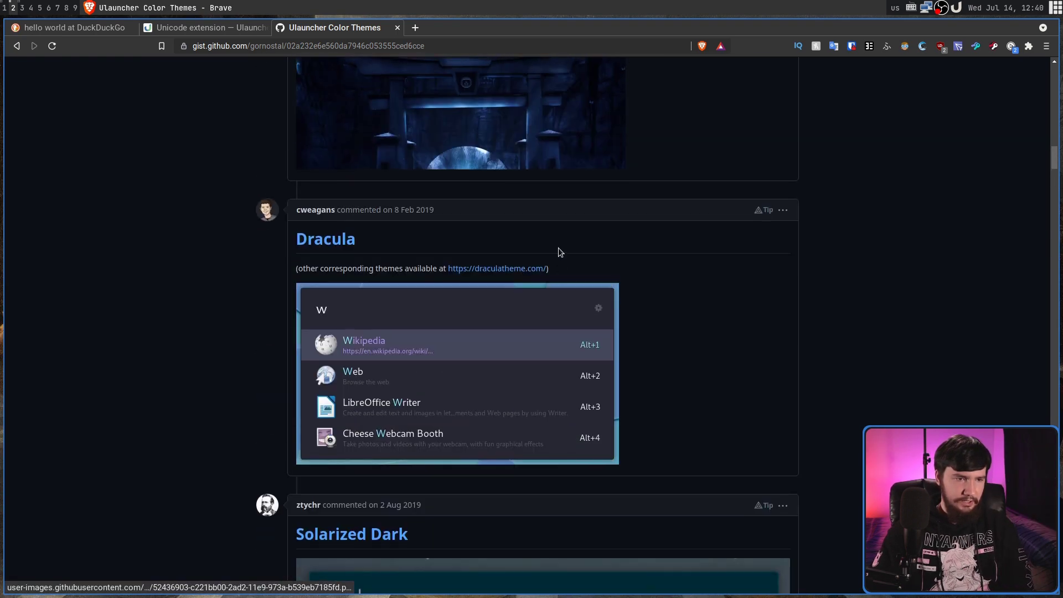
scroll(557, 247, up, 5)
click(387, 331)
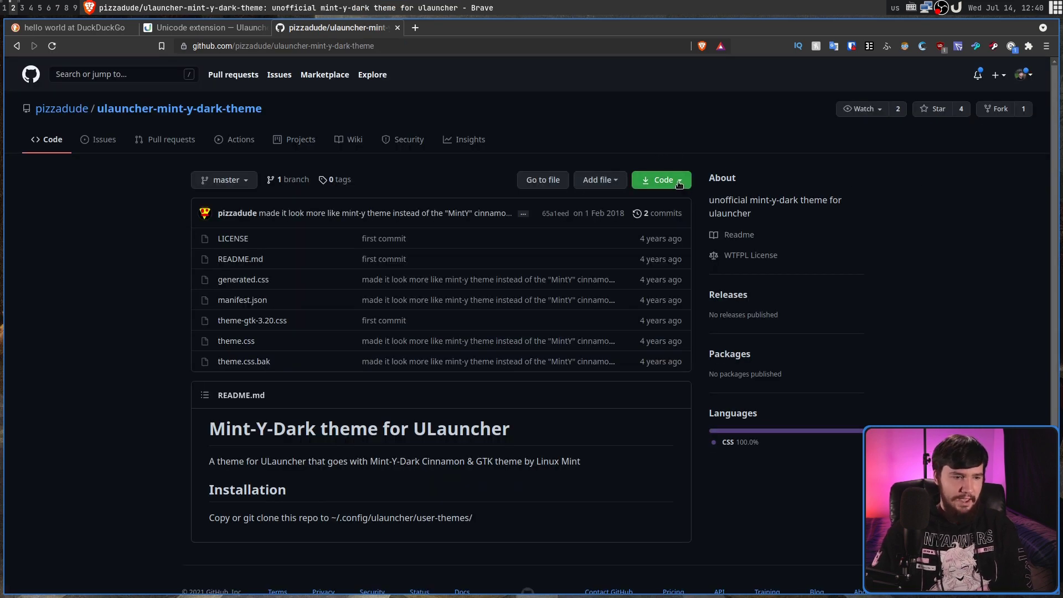
Copy the GitHub CLI clone command for ulauncher-mint-y-dark-theme and run it in a terminal
click(663, 179)
click(669, 243)
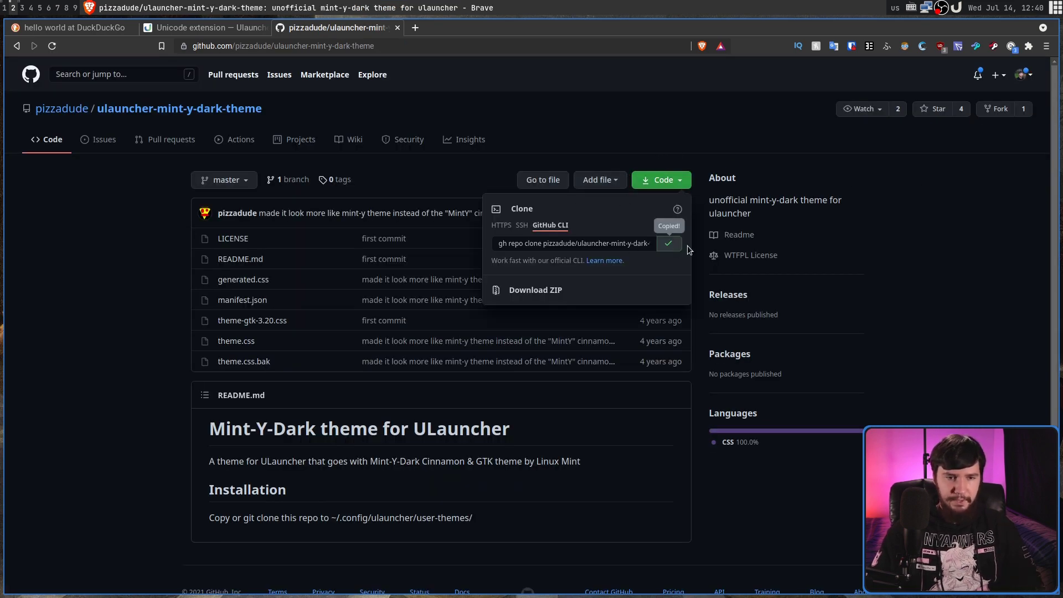
key(super+Return)
key(ctrl+shift+v)
key(Return)
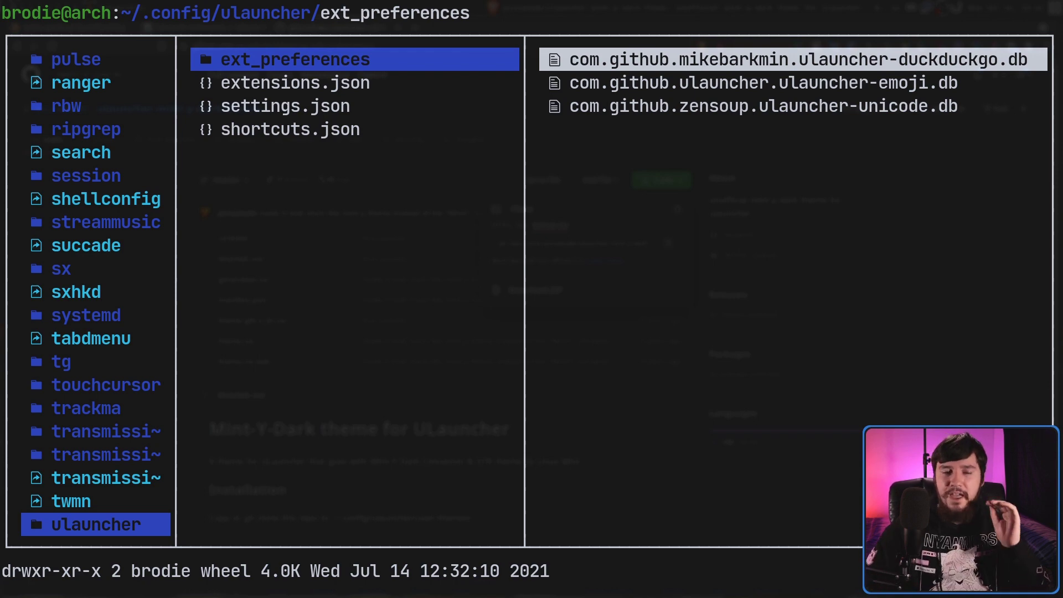
Make a 'user-themes' folder in ~/.config/ulauncher and paste ulauncher-mint-y-dark-theme into it
key(j)
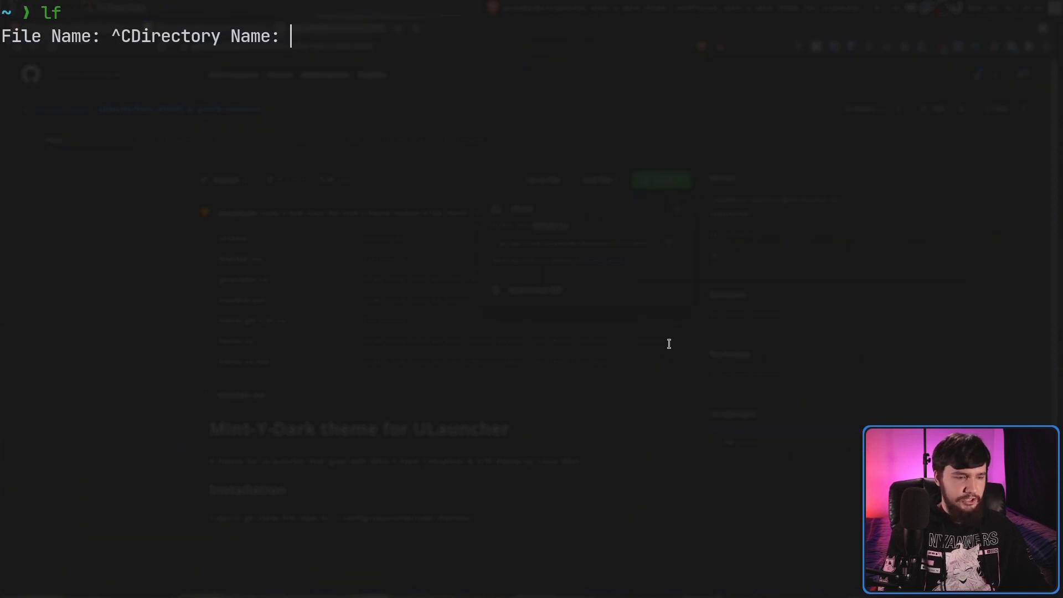
text(user-themes)
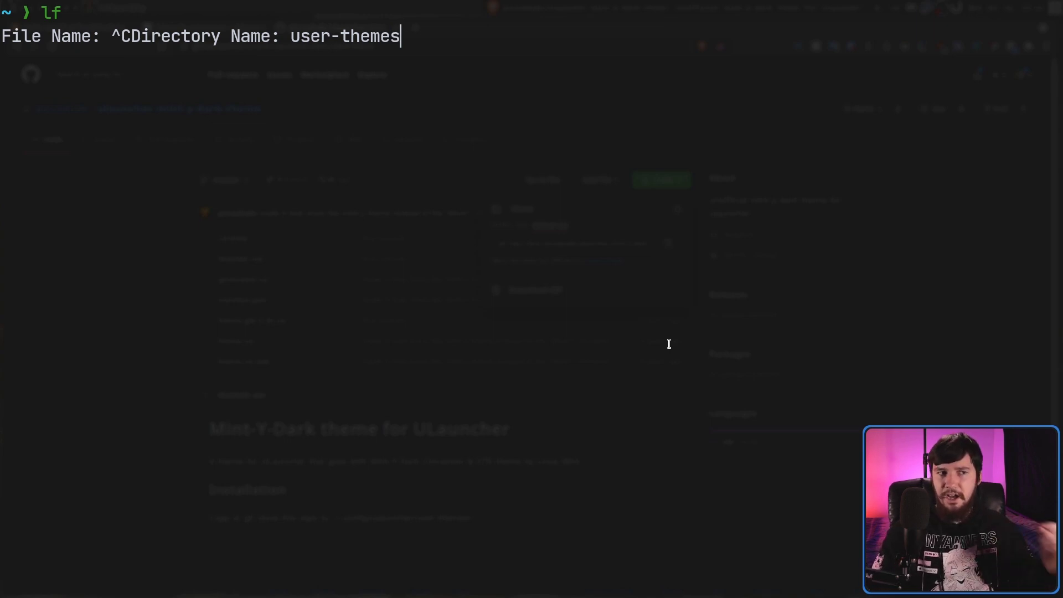
key(Return)
key(k)
key(l)
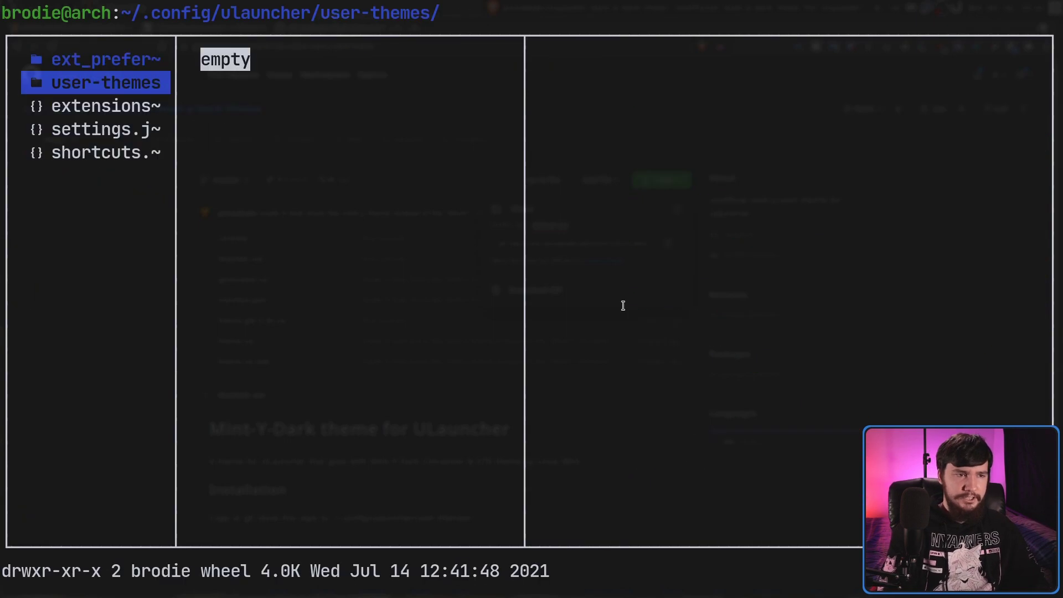
key(p)
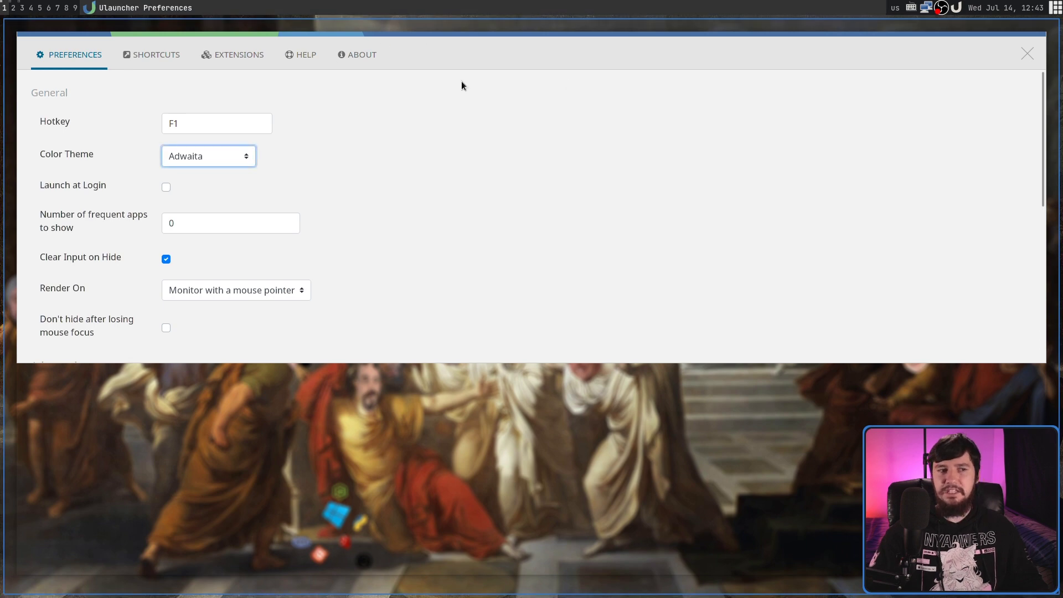
Pick the Mint-Y-Dark colour theme and preview it with a throwaway 'gfdsaf' launcher query
click(215, 160)
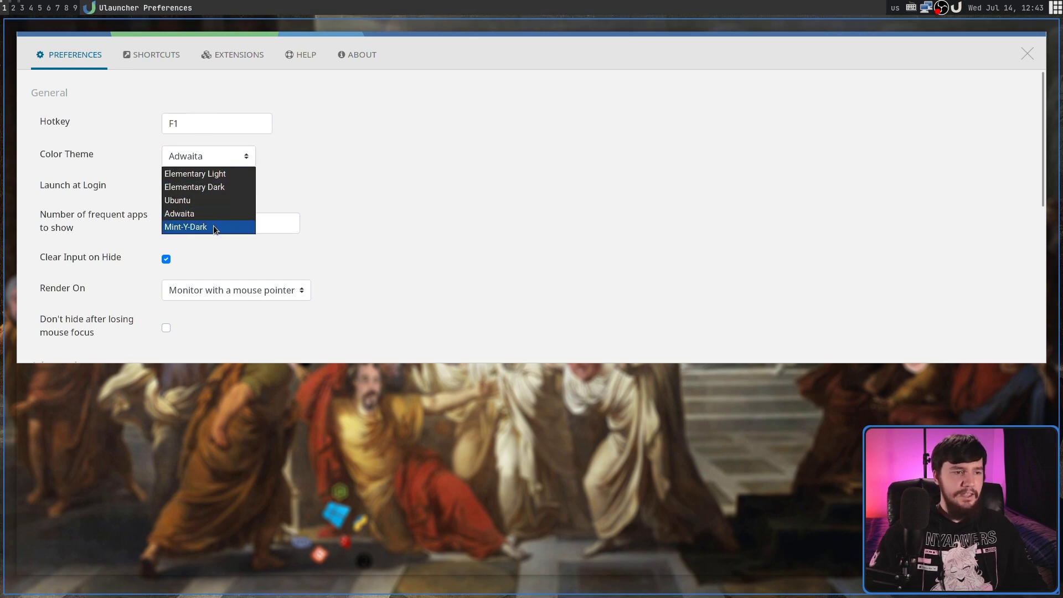
click(193, 229)
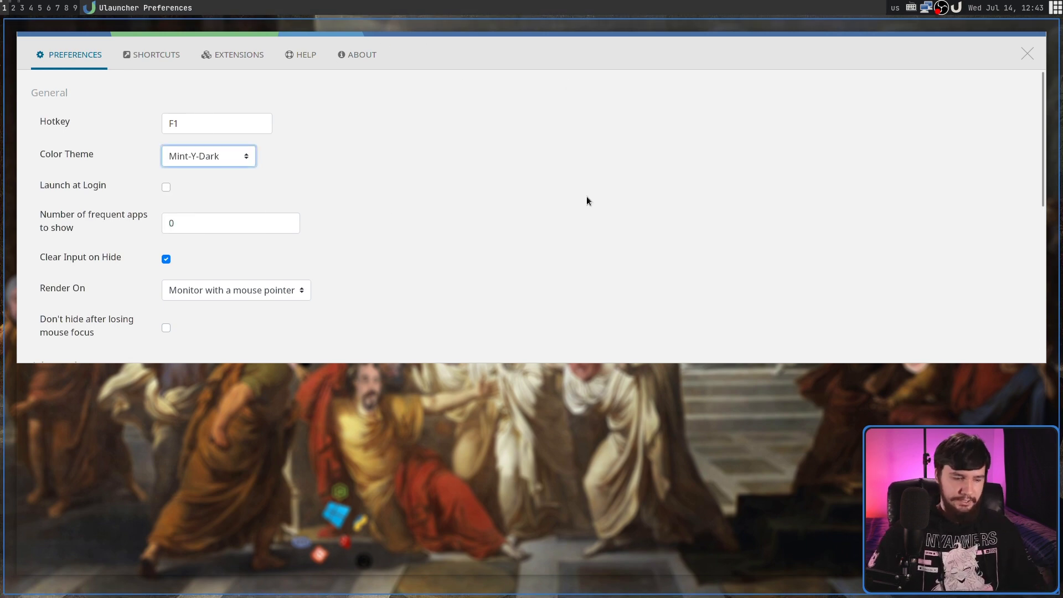
key(F1)
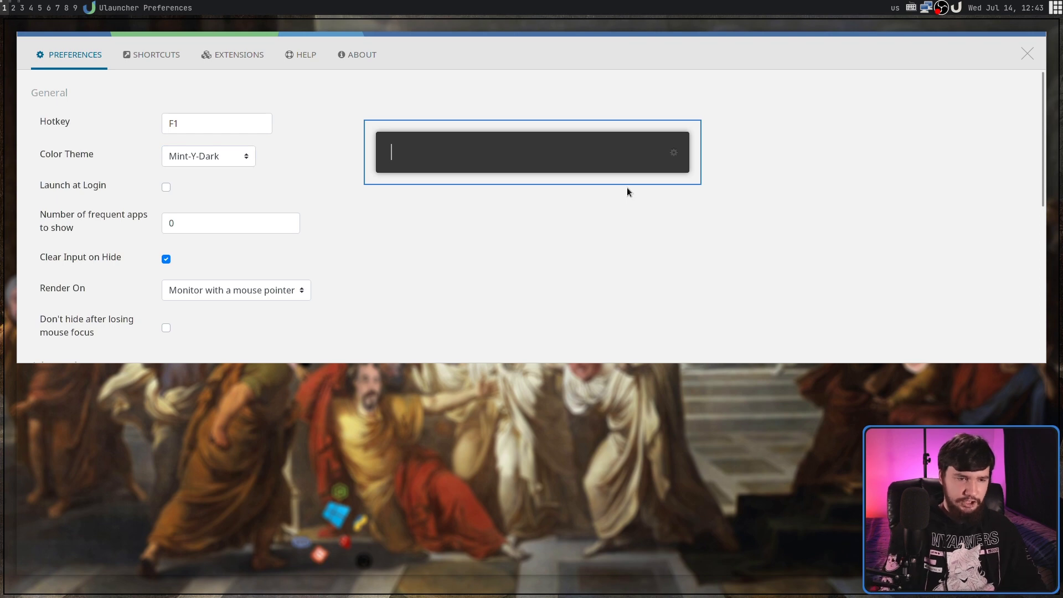
text(gfdsaf)
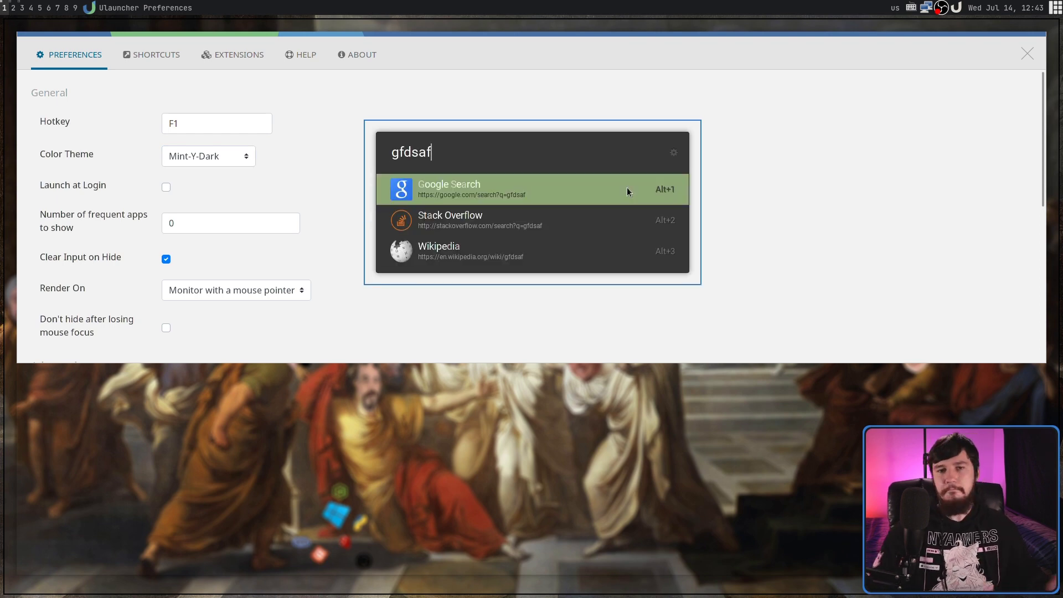
key(BackSpace)
key(BackSpace)
key(BackSpace)
key(BackSpace)
key(BackSpace)
key(BackSpace)
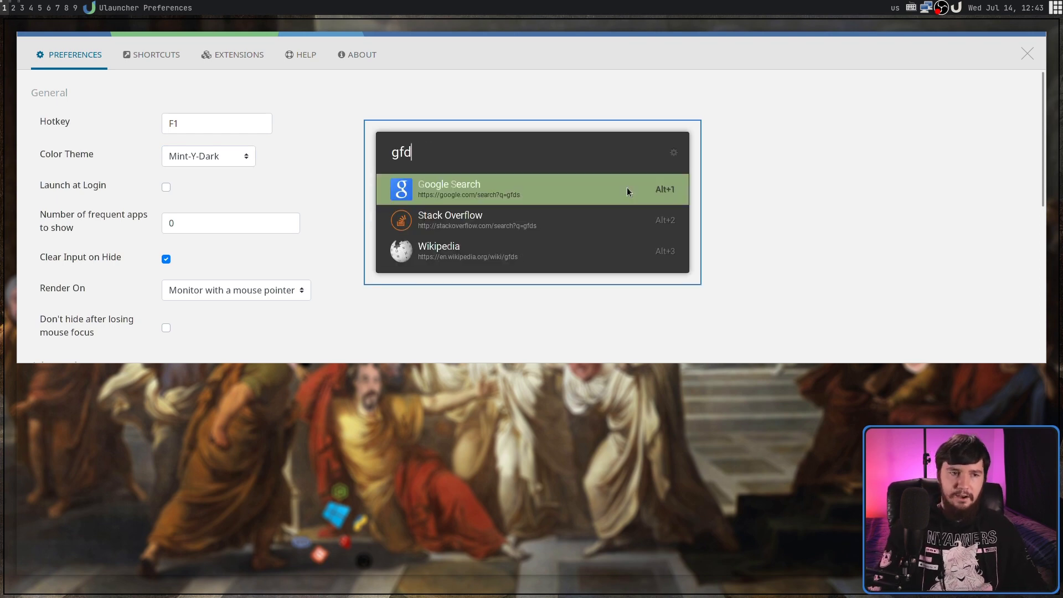
key(Escape)
Close Preferences, fullscreen the lf terminal on workspace 2, and step back up to user-themes
key(super+shift+c)
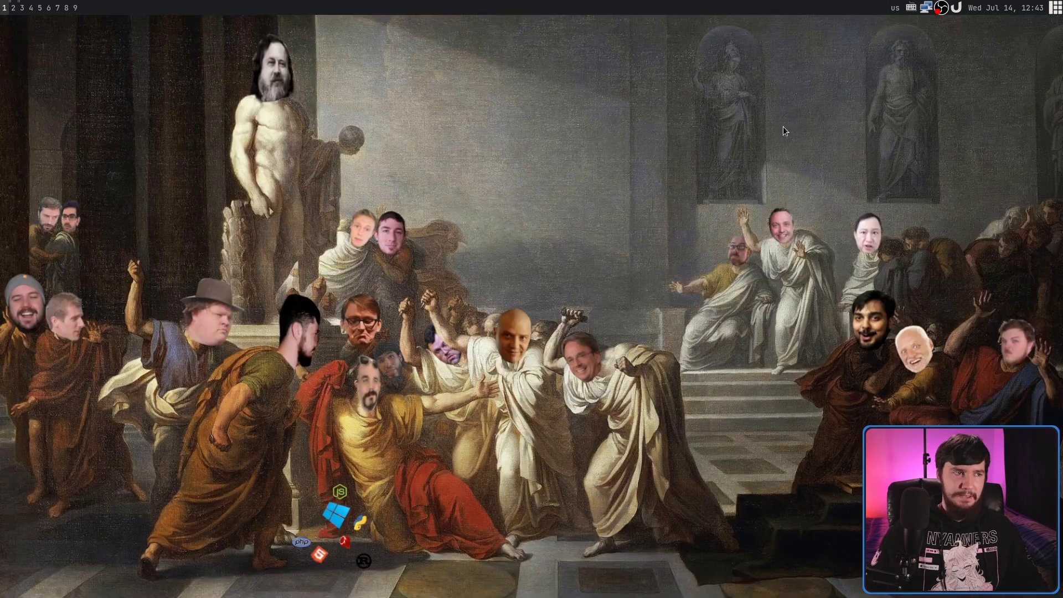
key(super+2)
key(super+f)
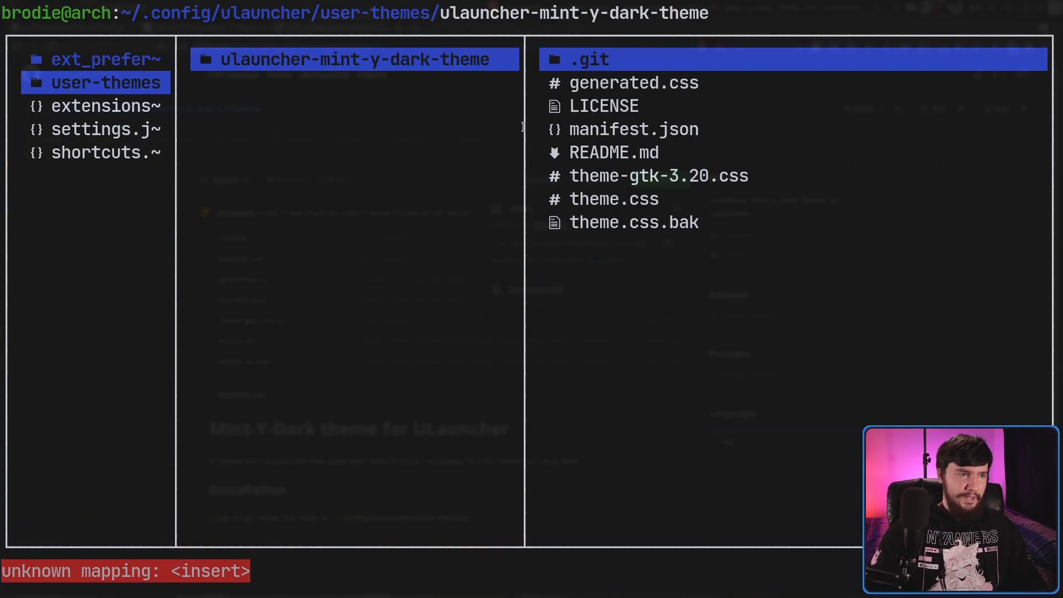
key(h)
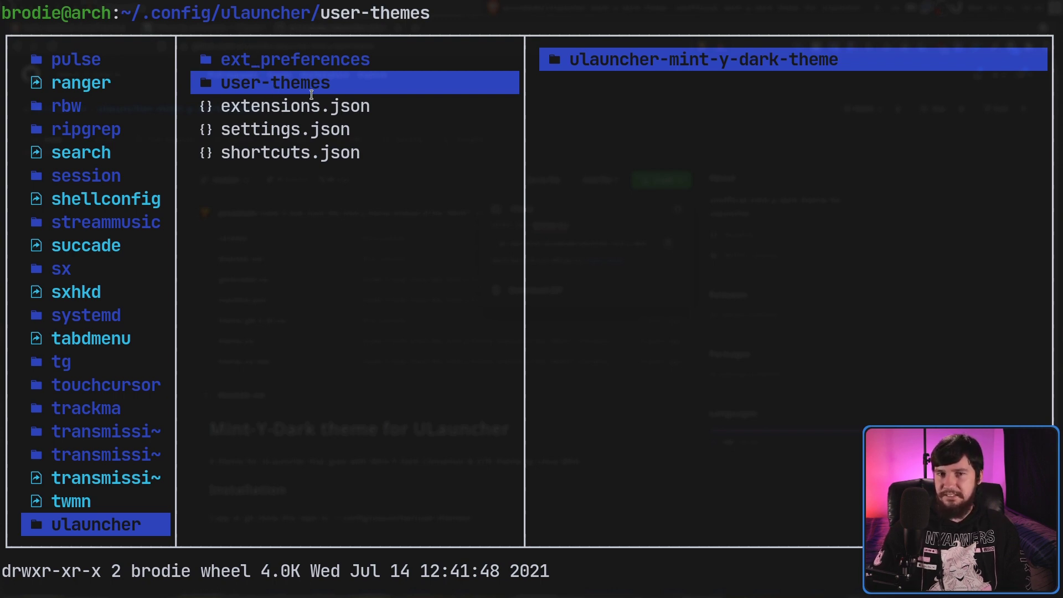
key(Insert)
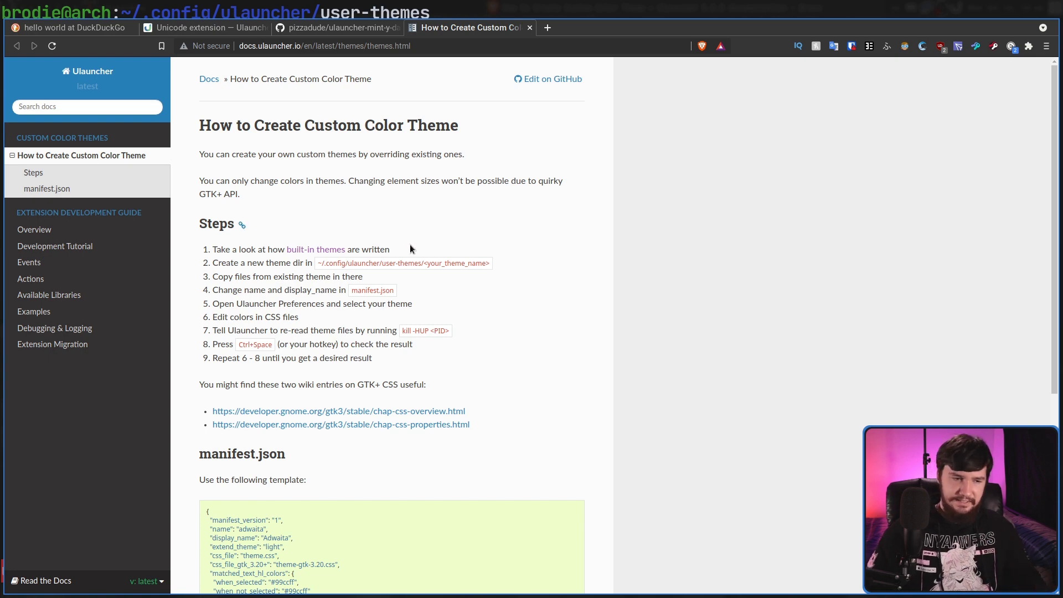
Read over the nine custom-theme steps and manifest.json template, then fullscreen the docs page
scroll(396, 421, down, 5)
scroll(493, 383, up, 5)
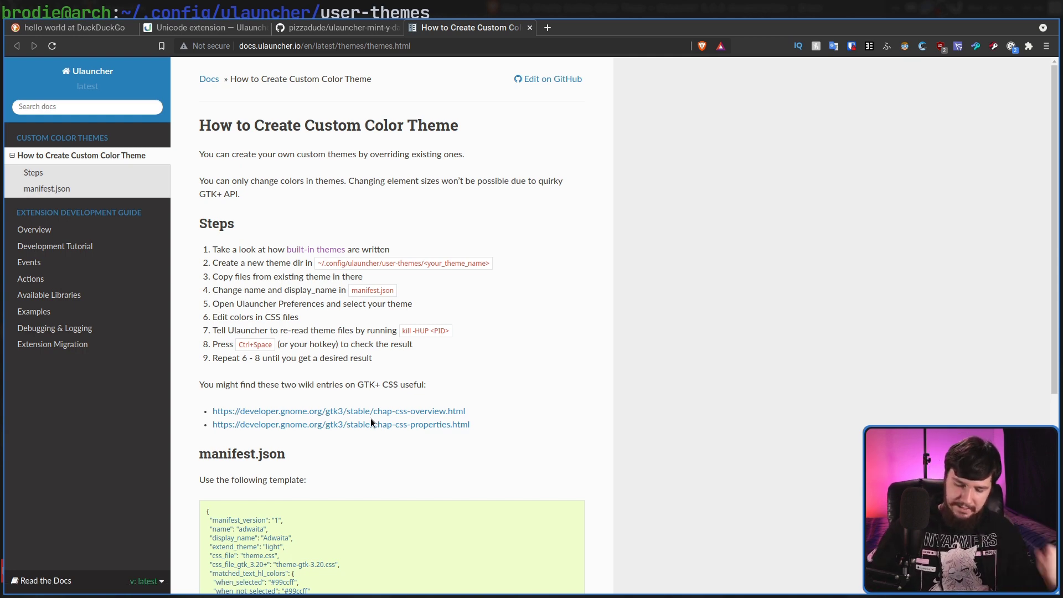
scroll(488, 422, down, 5)
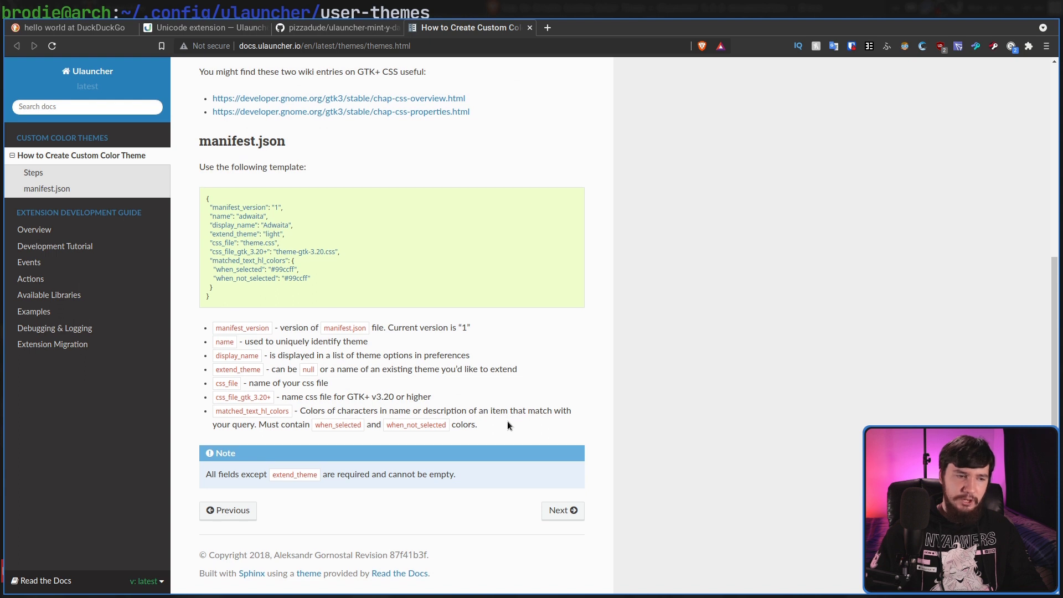
scroll(507, 425, up, 2)
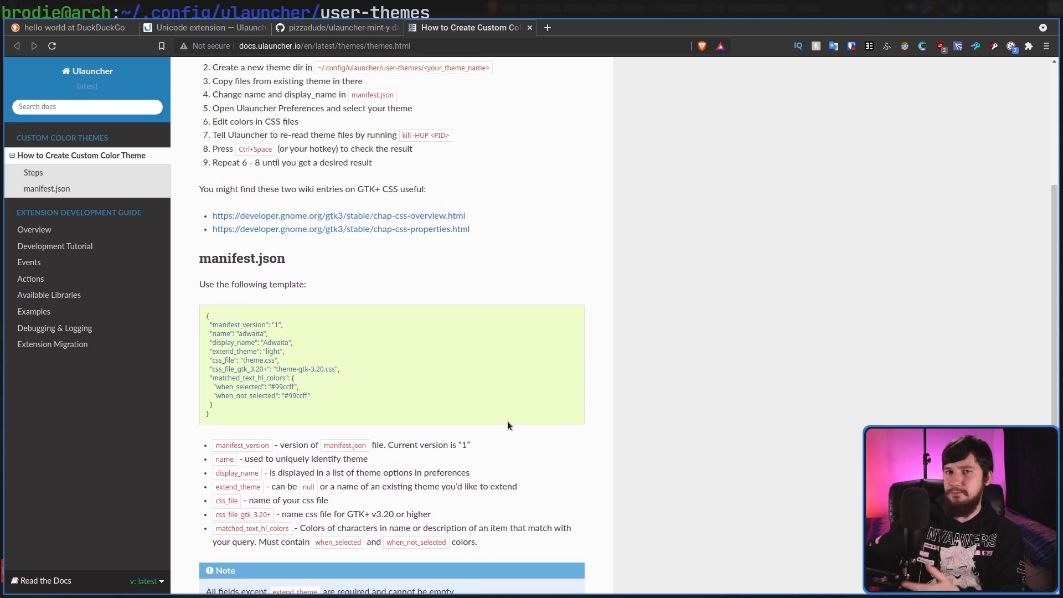
scroll(507, 425, up, 2)
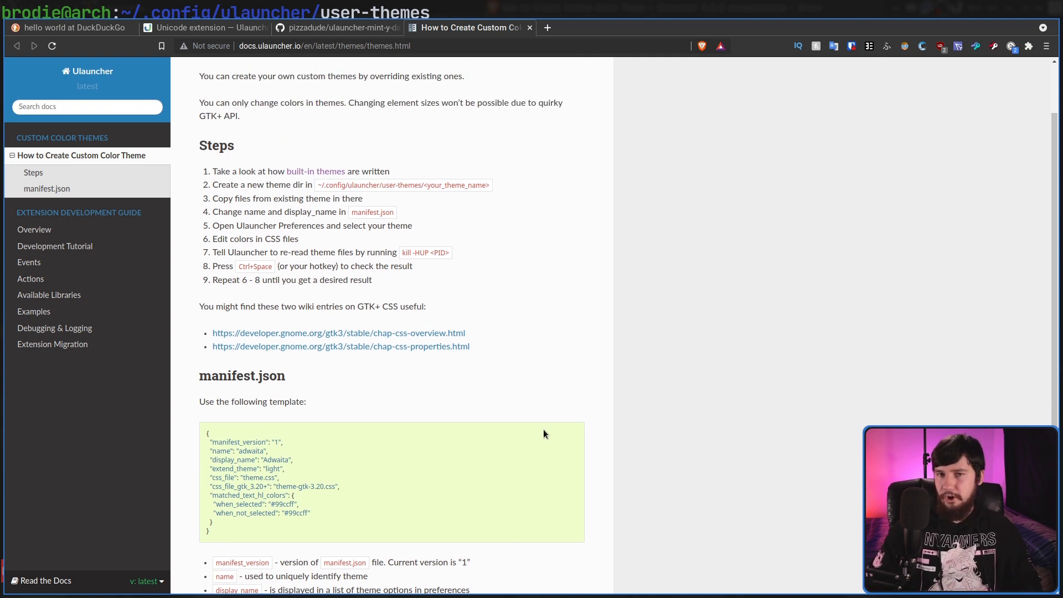
key(super+f)
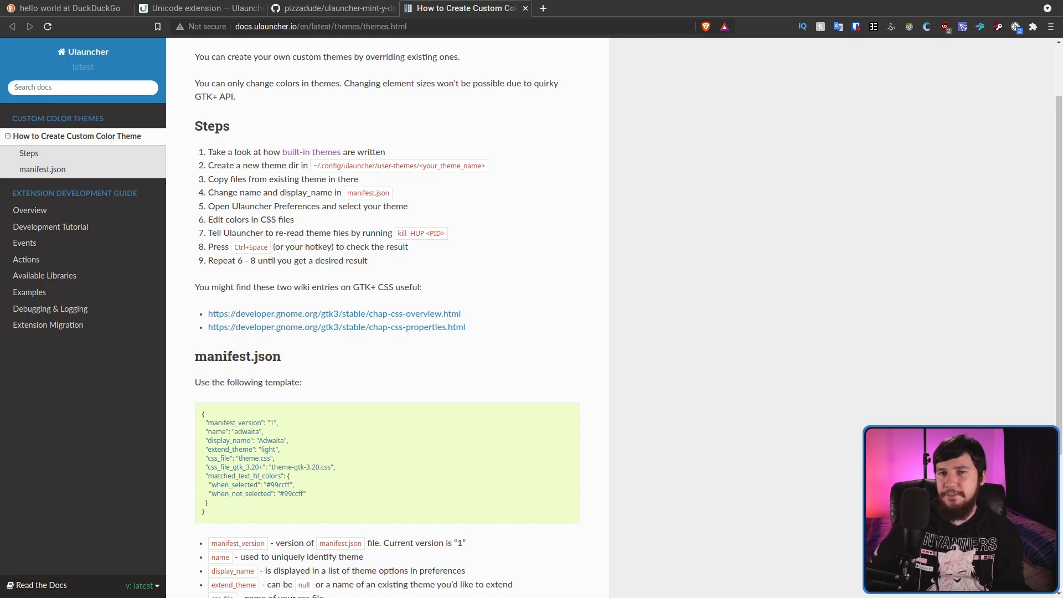
Take Brave out of fullscreen so the docs tile beside the lf terminal
key(super+f)
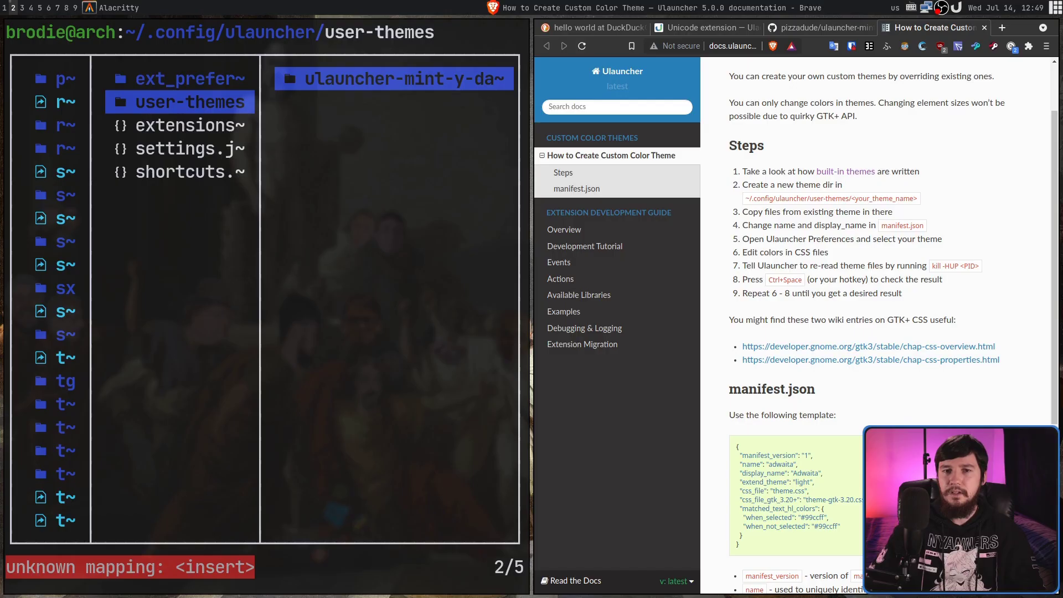